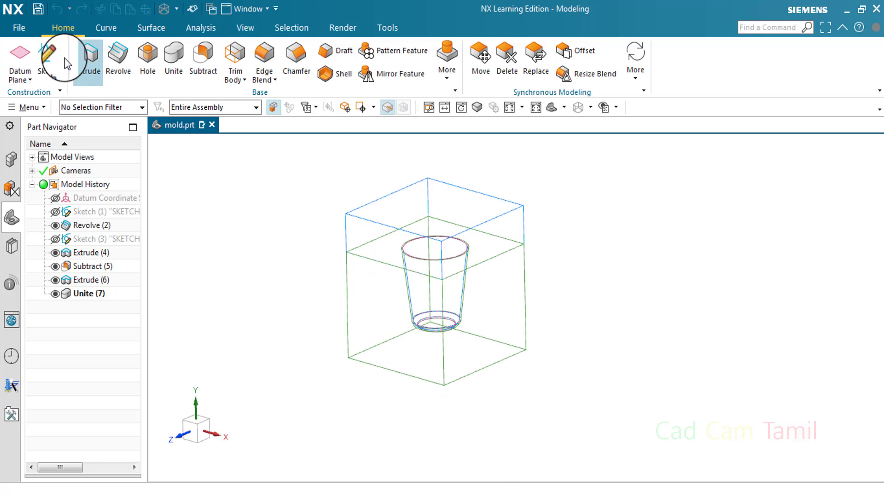
Create a new millimetre Model part named "core cav" in the Desktop folder 123.
click(24, 33)
click(36, 50)
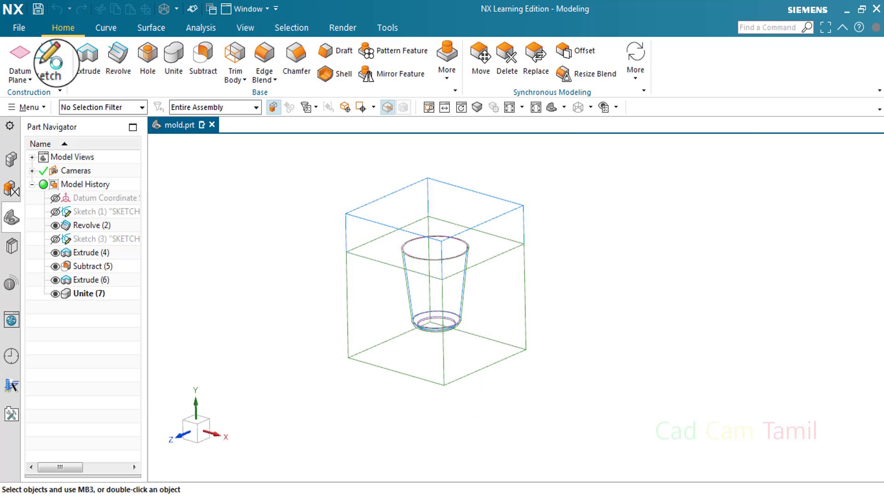
click(515, 383)
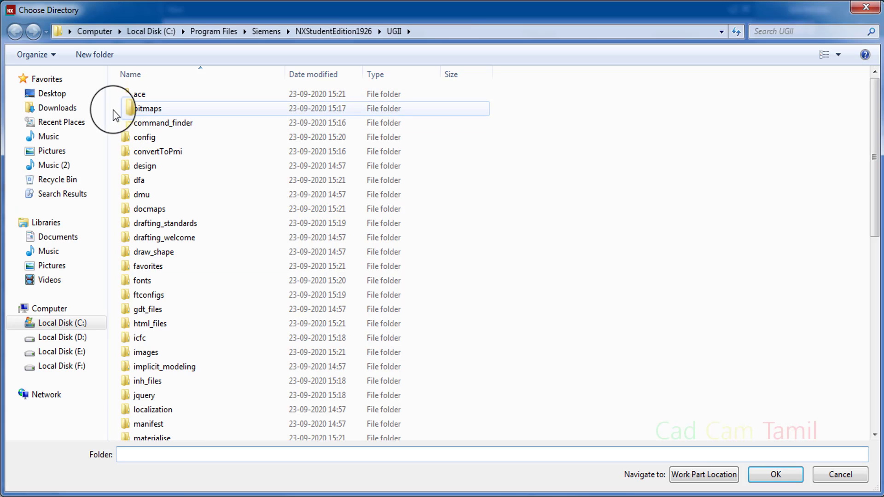
click(81, 95)
click(173, 127)
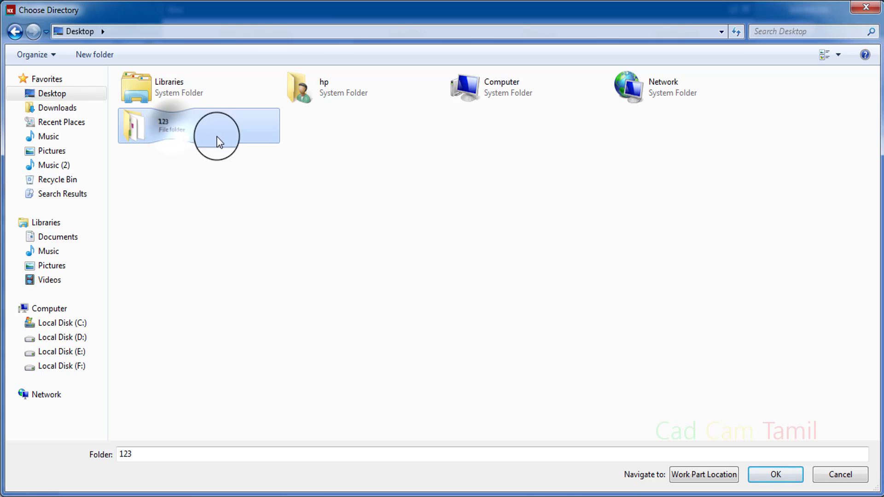
click(778, 474)
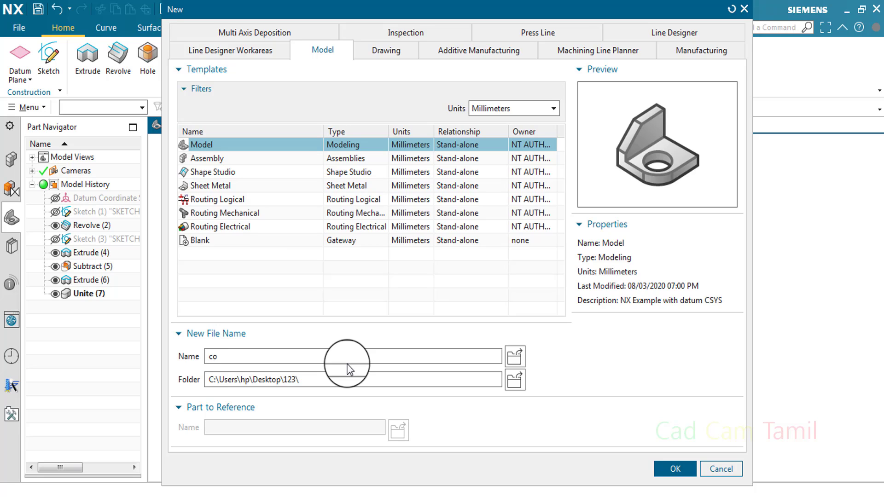
text(core cav)
key(Return)
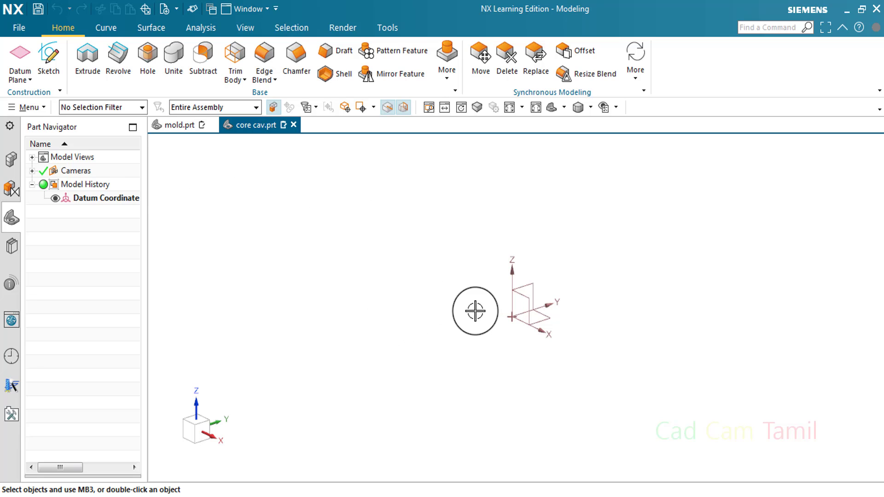
Start a sketch on the YZ plane of the datum coordinate system and leave the Profile tool.
click(53, 60)
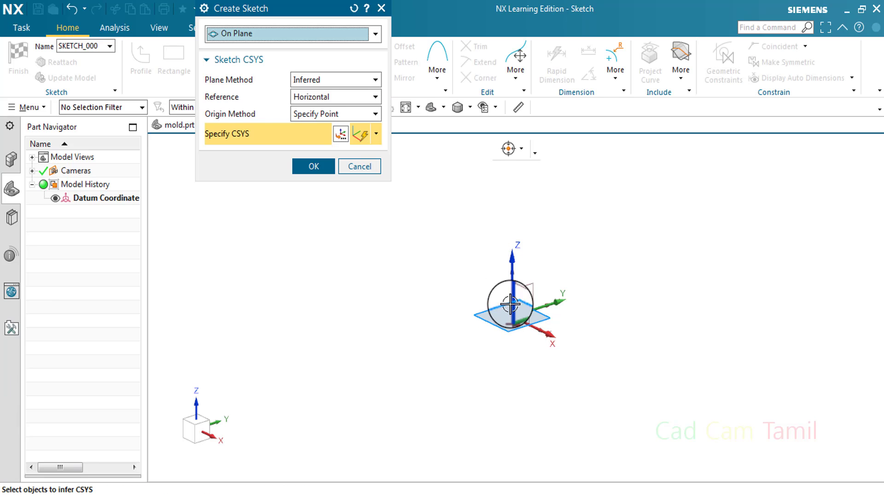
click(528, 283)
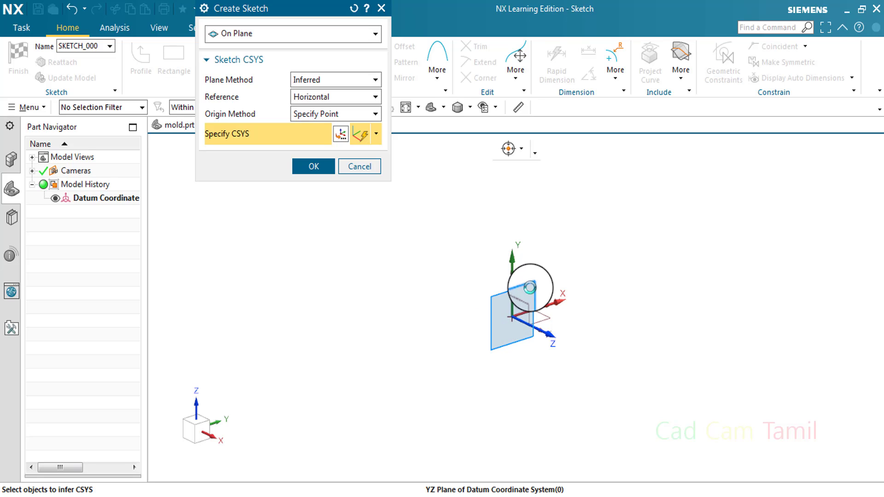
click(313, 167)
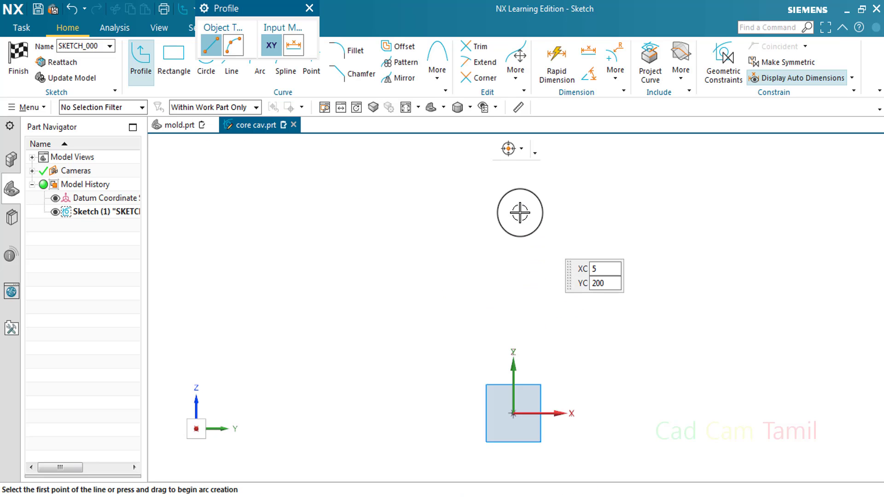
click(310, 8)
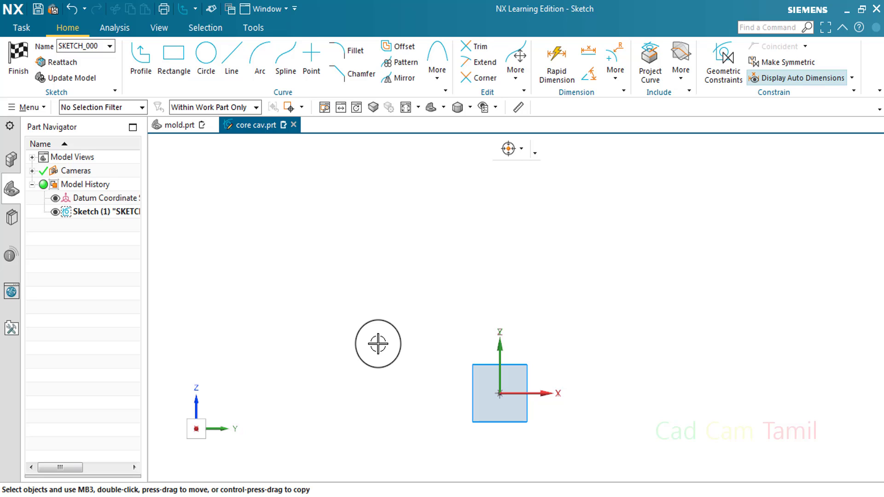
Sketch a horizontal line about 55 mm long, about 5 mm above the origin.
click(231, 65)
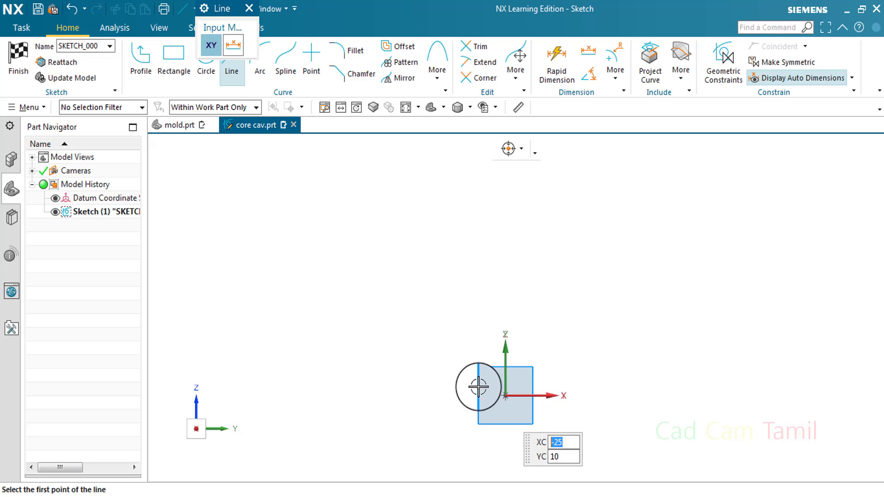
click(487, 389)
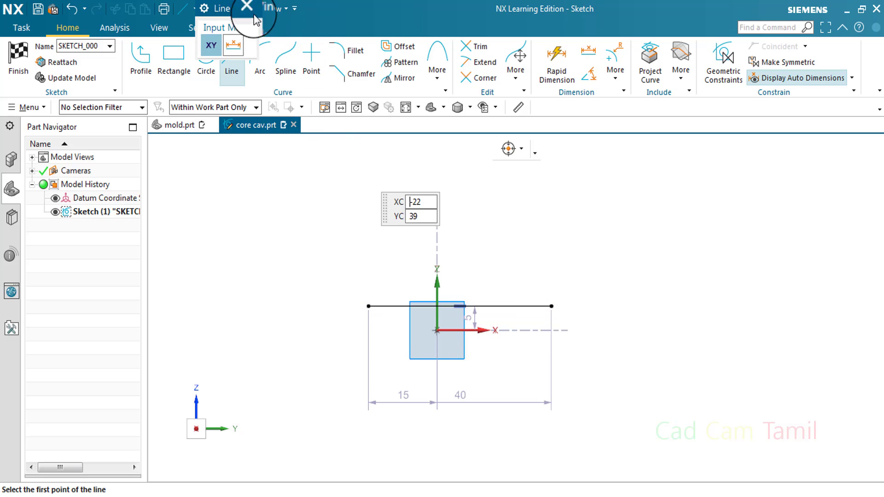
click(248, 7)
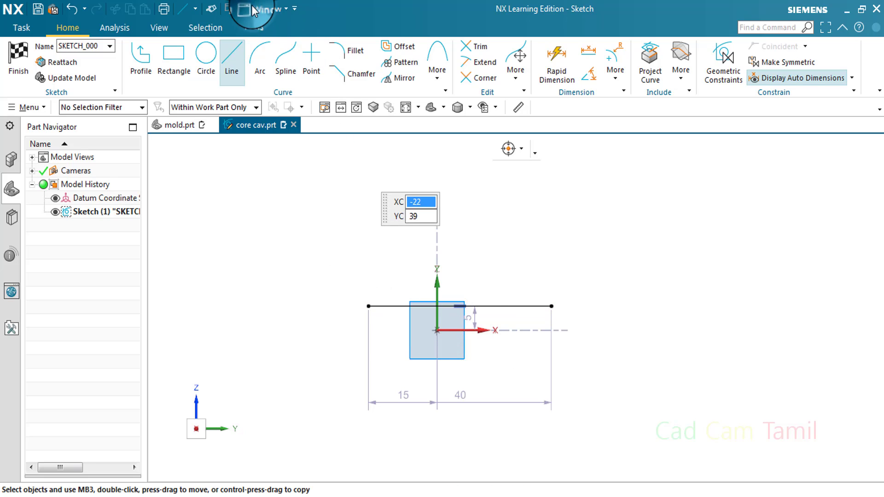
Turn off Continuous Auto Dimensioning and trim away the auto-dimensioned horizontal line.
click(852, 81)
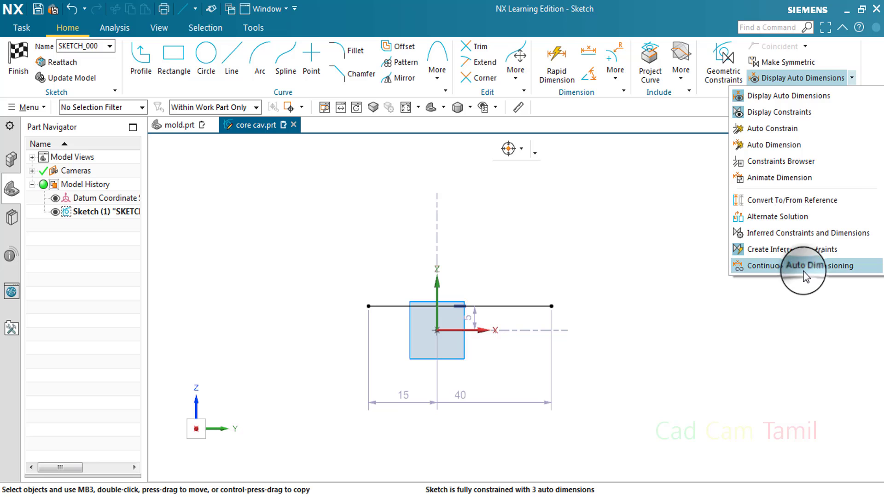
click(750, 266)
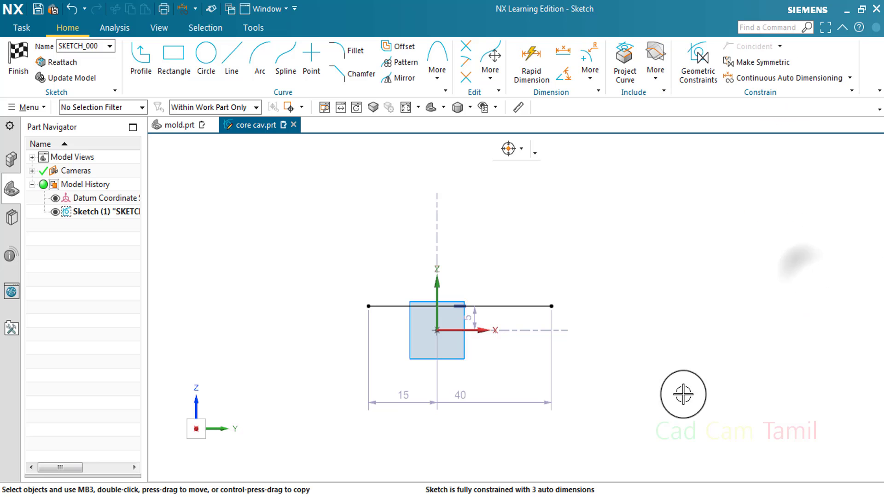
click(466, 54)
click(529, 306)
click(359, 185)
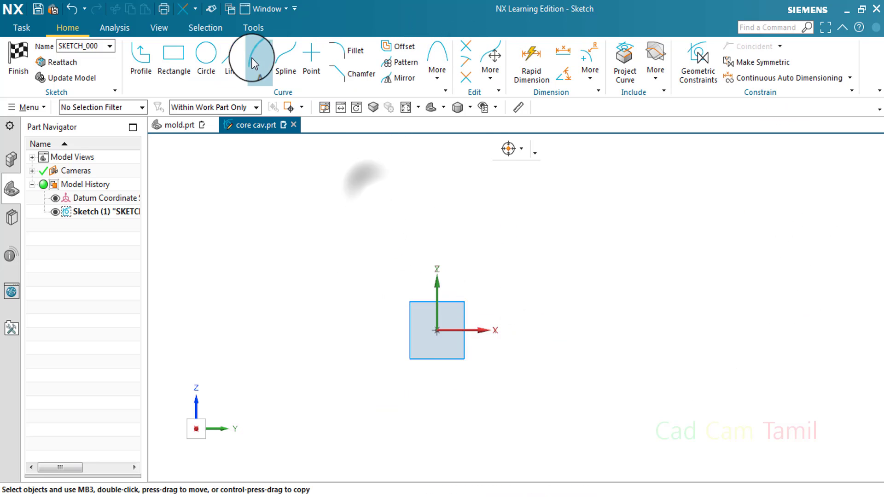
Sketch a horizontal line about 34 mm long slightly above the origin.
click(232, 54)
click(331, 311)
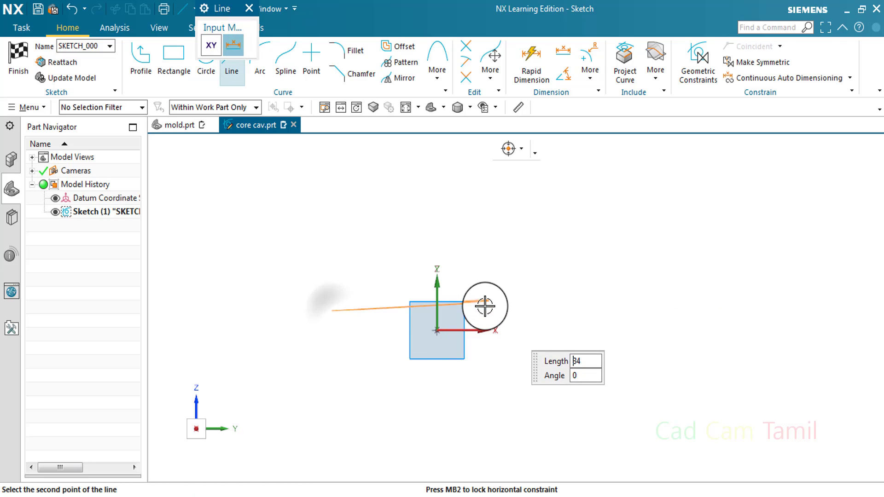
click(482, 311)
key(Escape)
Constrain the horizontal line's midpoint to be coincident with the sketch origin.
click(698, 60)
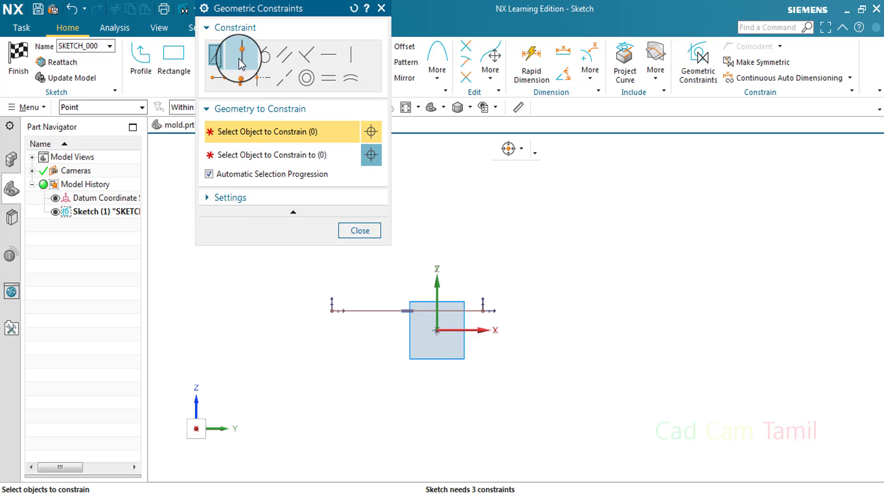
click(404, 310)
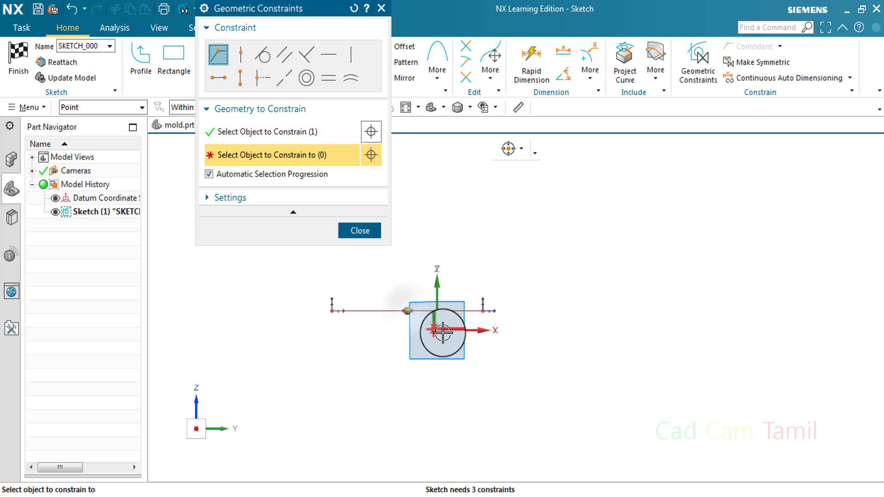
click(460, 331)
click(359, 230)
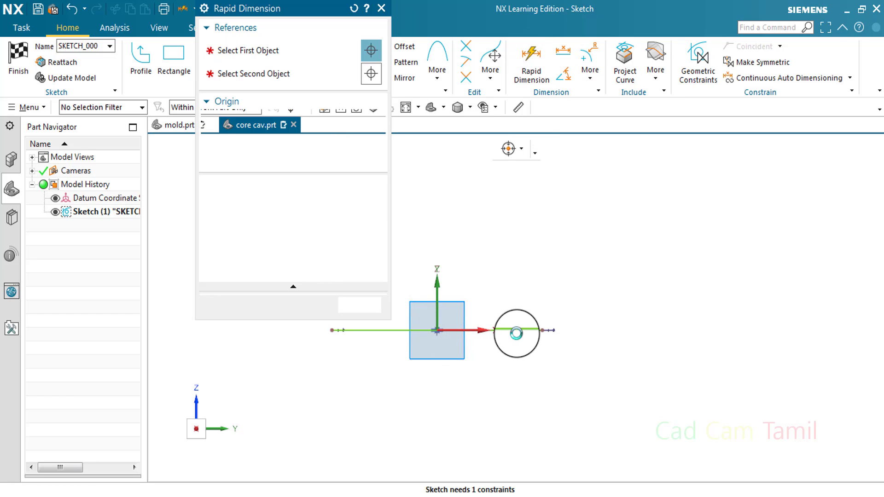
Dimension the centred horizontal line's length and set it to 50 mm.
key(d)
click(514, 332)
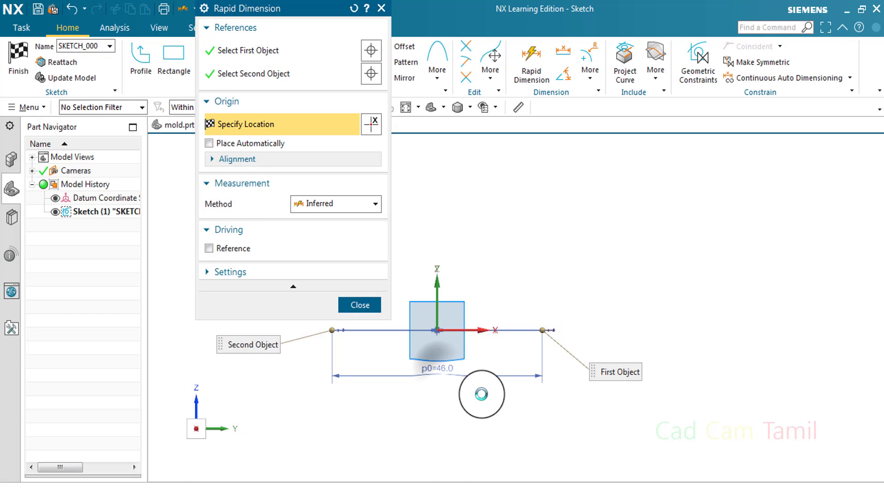
text(50)
key(Return)
key(Escape)
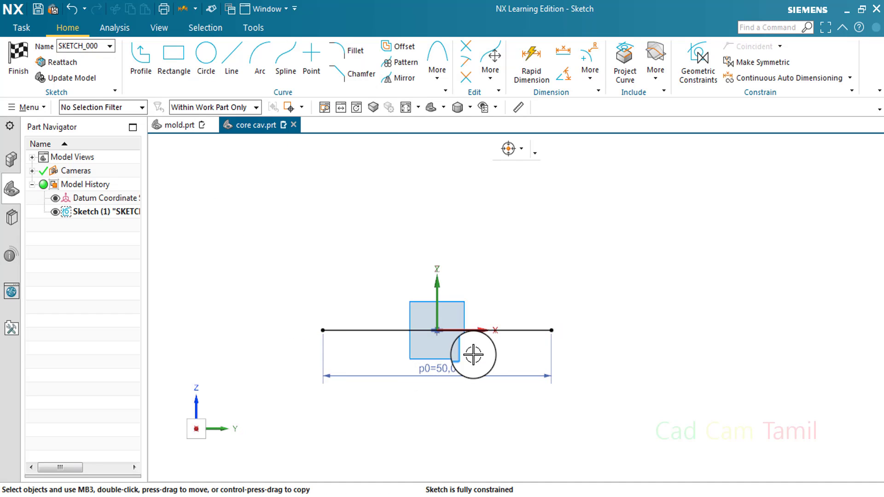
Sketch a second horizontal line about 74 mm long, well above the 50 mm line.
scroll(473, 355, down, 3)
click(231, 57)
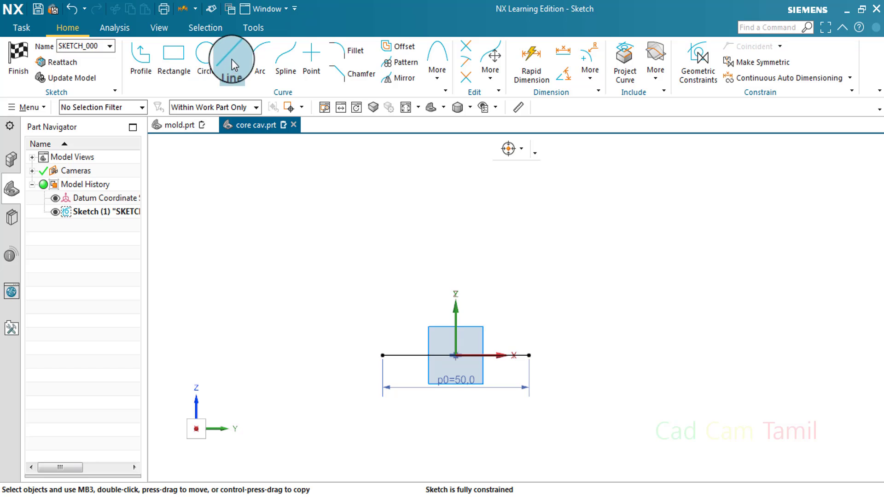
click(373, 198)
click(590, 198)
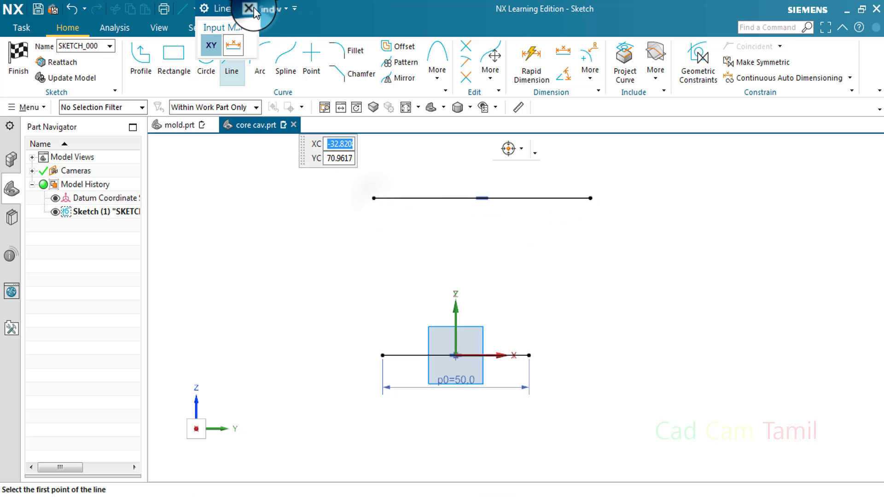
click(249, 8)
Apply a Vertical Alignment constraint between the upper line's midpoint and the sketch origin.
click(686, 87)
click(240, 78)
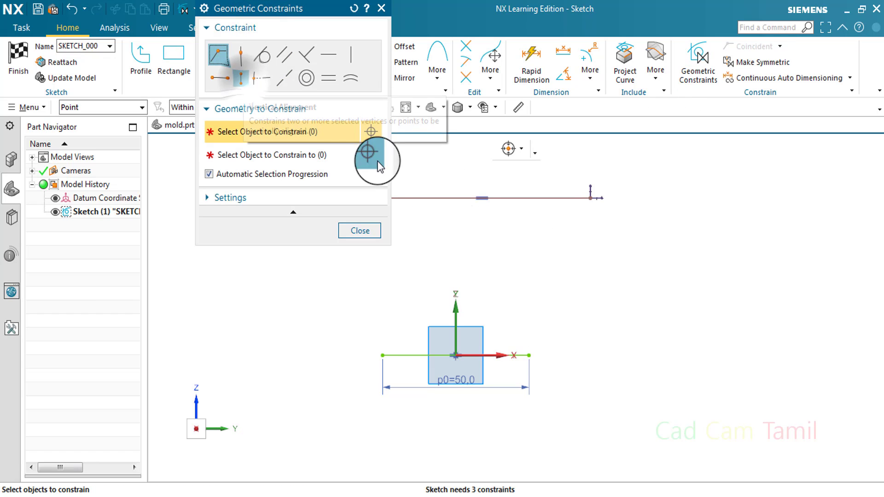
click(486, 198)
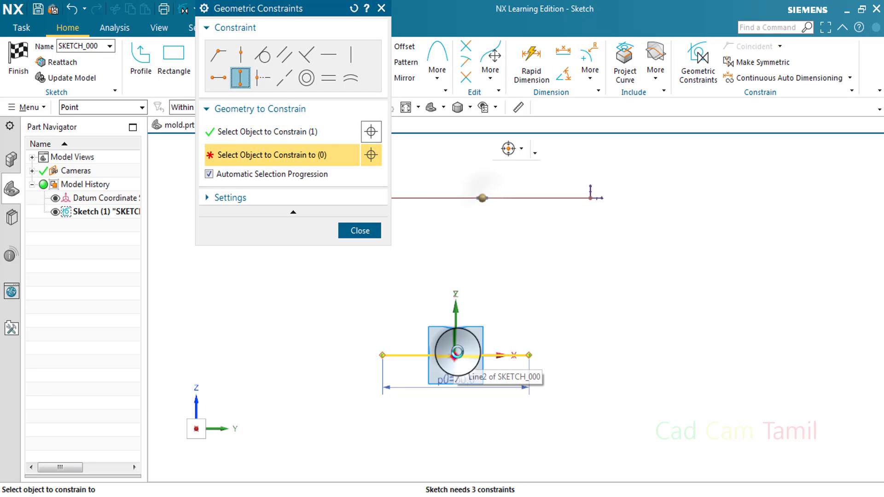
click(456, 352)
click(360, 230)
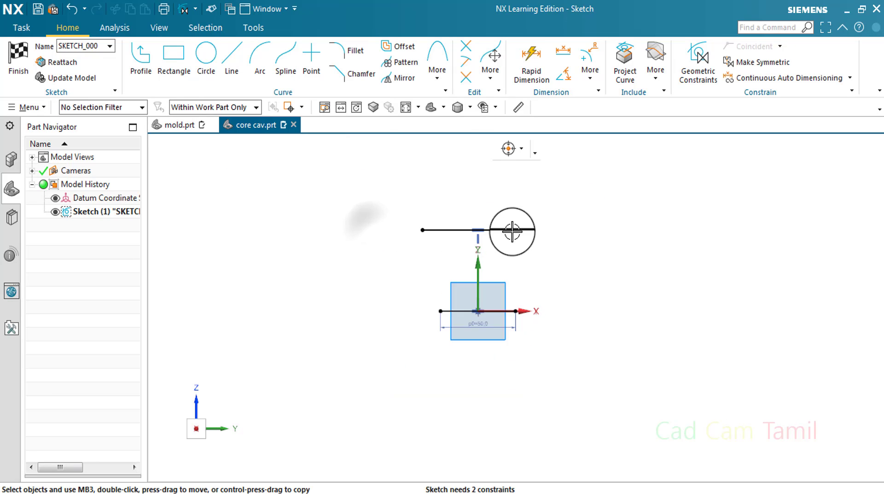
Dimension the upper line's length, trying 80 mm first, and set it to 70 mm.
click(535, 56)
click(512, 237)
click(466, 186)
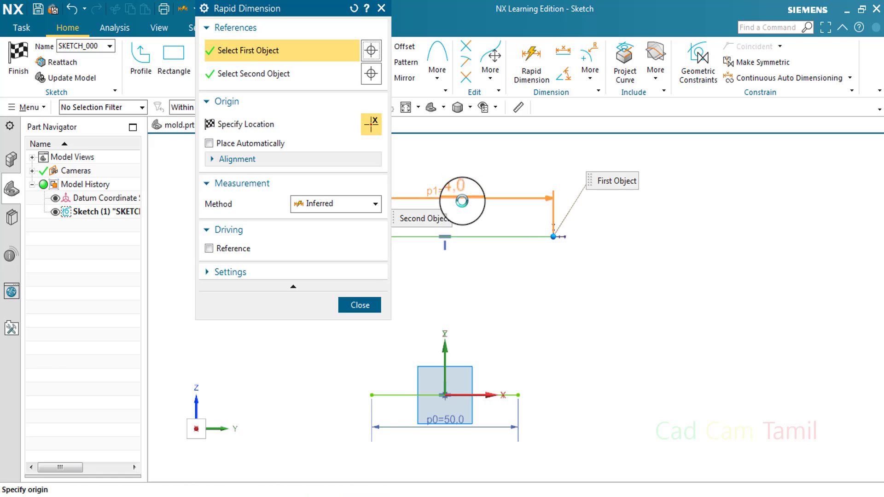
scroll(603, 222, down, 3)
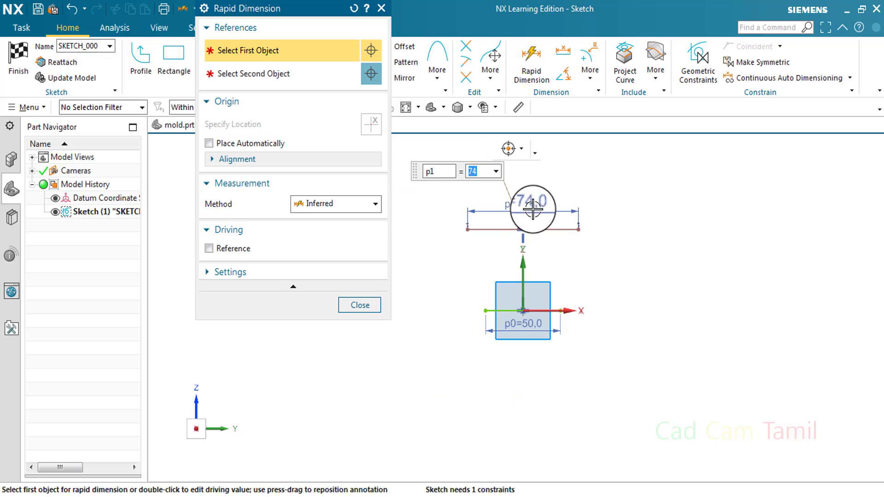
scroll(533, 207, up, 3)
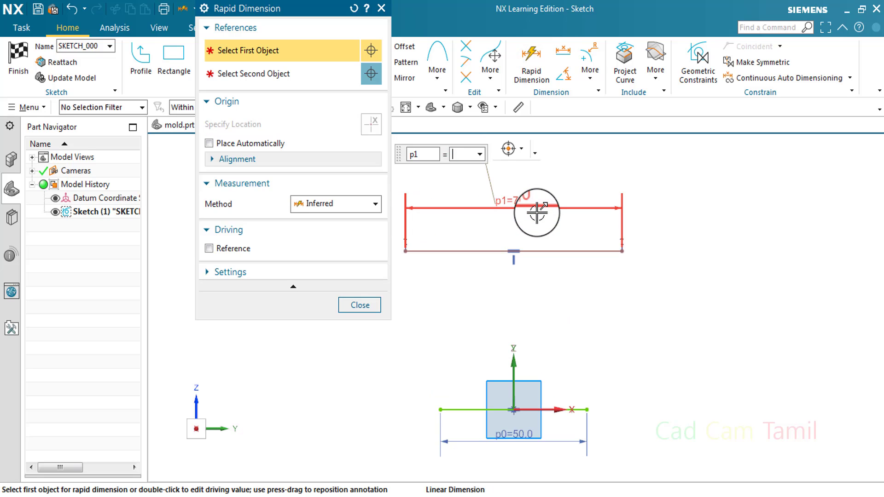
text(80)
key(Return)
scroll(596, 326, down, 1)
text(70)
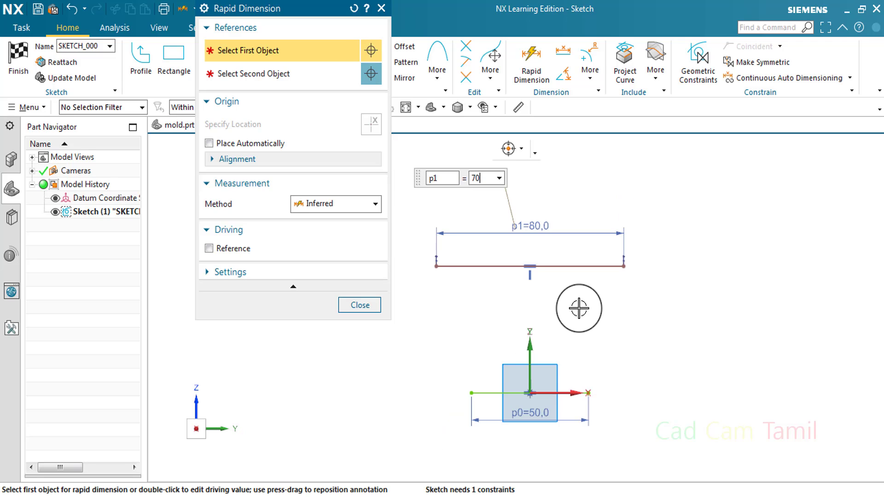
key(Return)
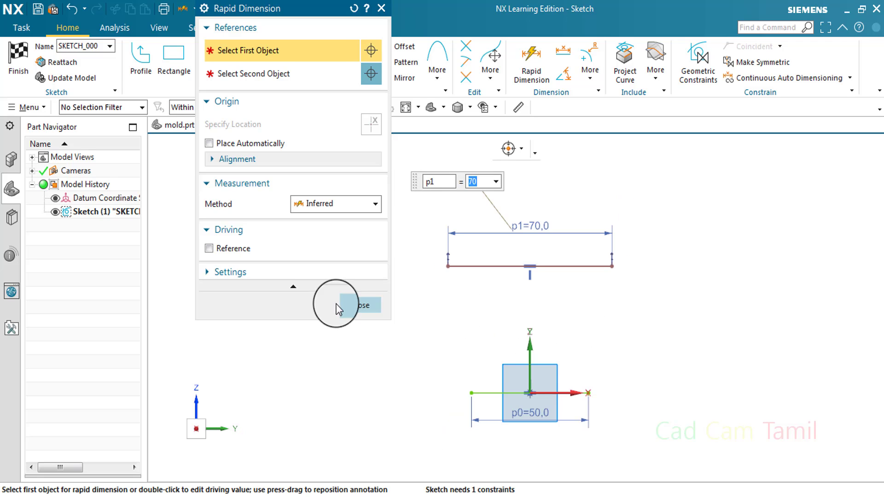
click(359, 304)
Dimension the vertical distance between the upper and lower lines and set it to 80 mm.
key(d)
click(447, 266)
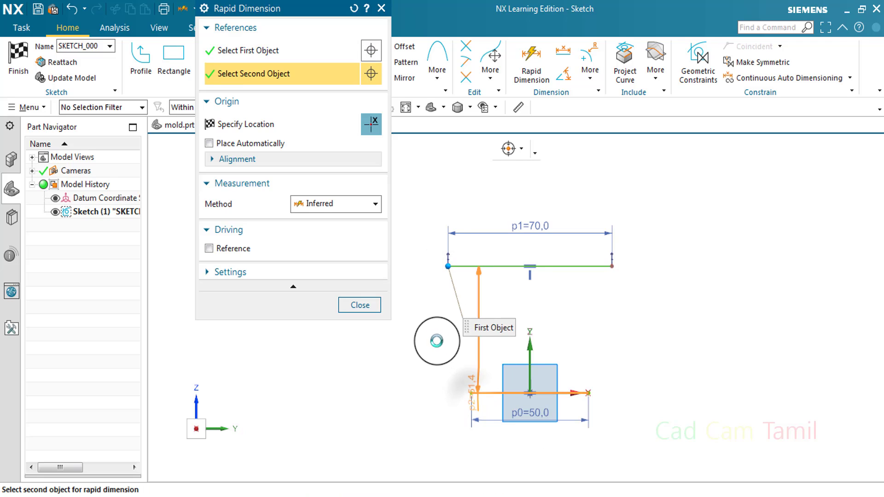
click(429, 368)
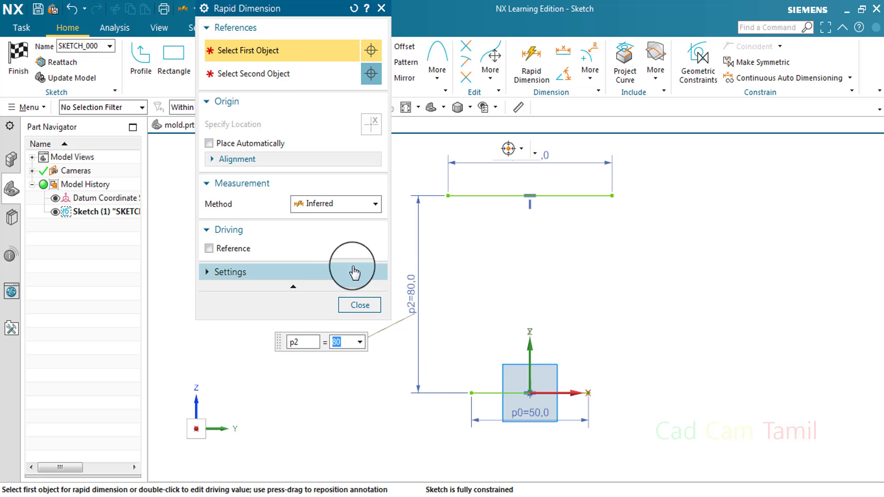
click(360, 305)
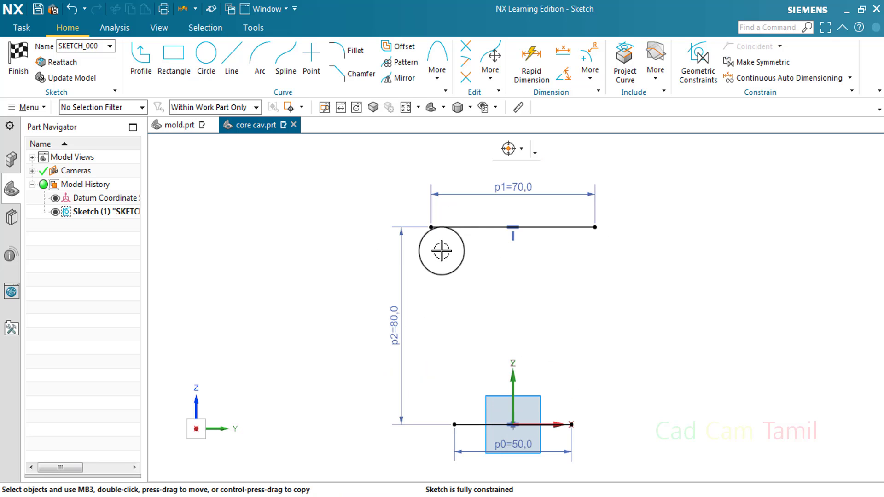
Sketch a slanted line joining the left endpoints of the 70 mm upper line and the 50 mm lower line.
click(236, 62)
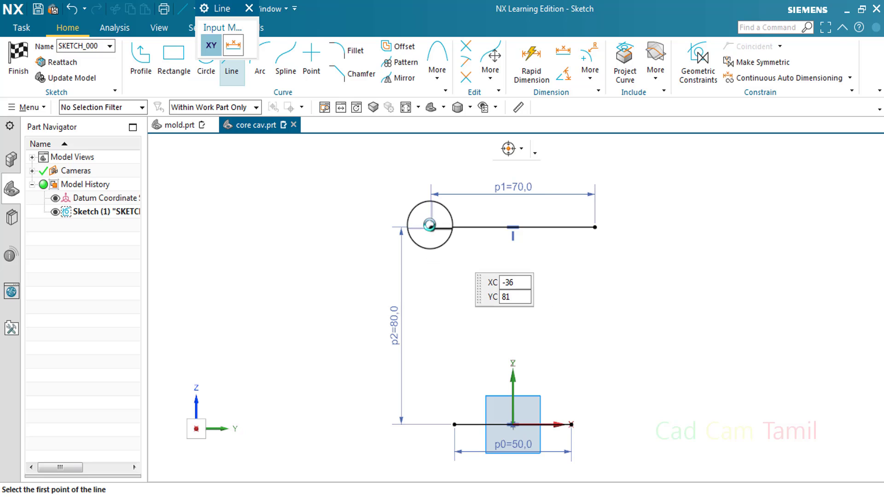
click(430, 229)
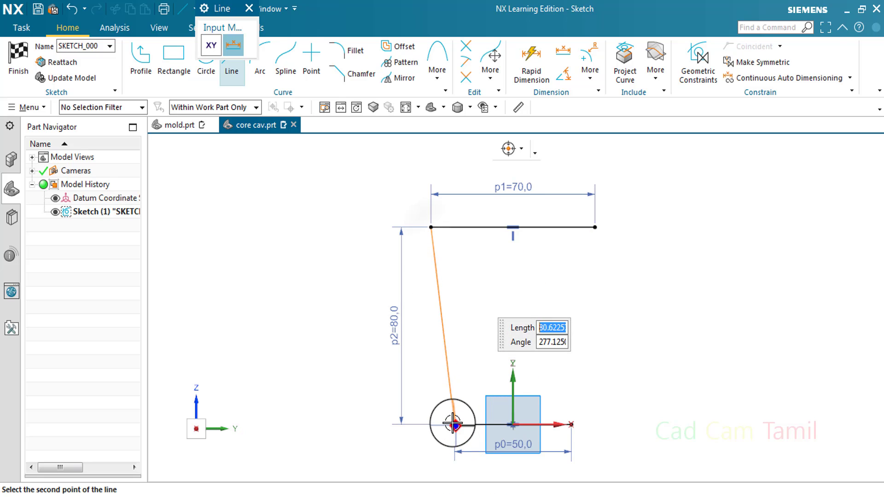
click(455, 424)
key(Escape)
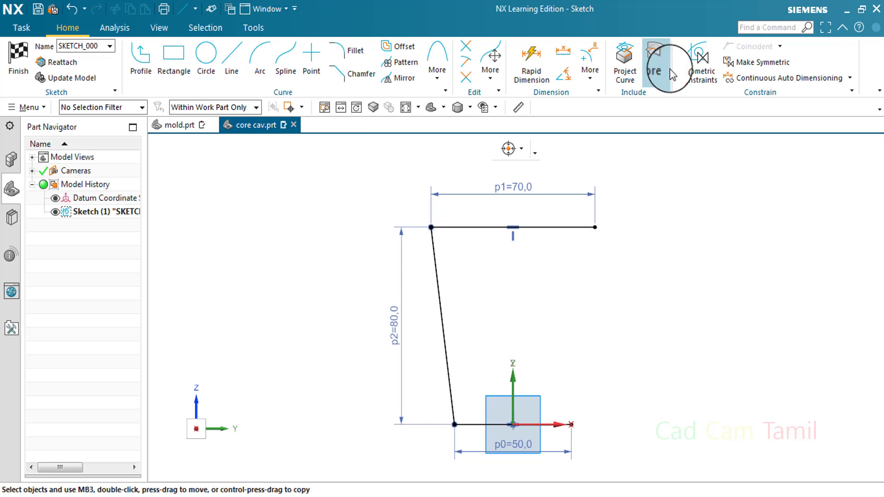
click(697, 60)
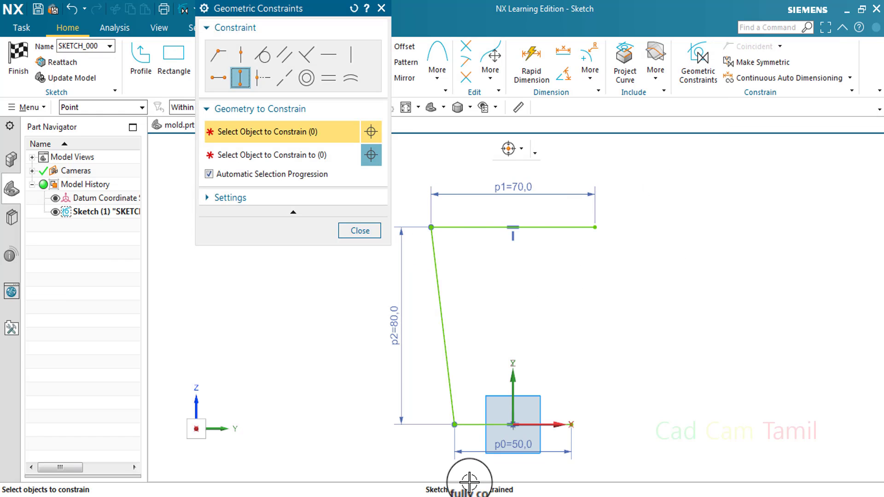
click(358, 229)
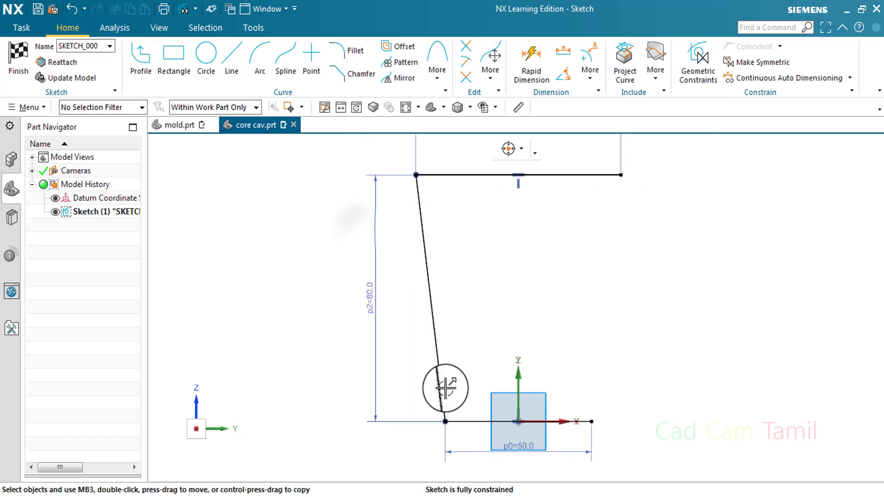
Fillet the corner between the slanted line and the lower line with a 5 mm radius.
click(358, 55)
scroll(421, 380, down, 3)
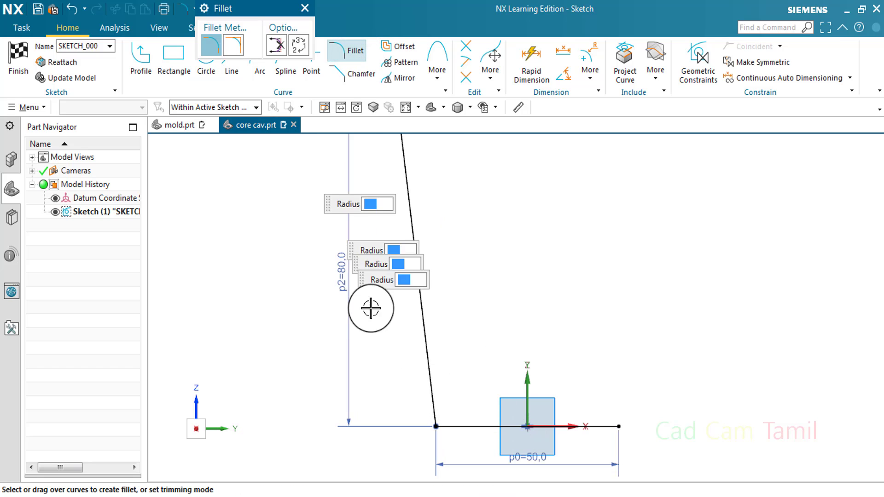
click(430, 397)
scroll(447, 423, down, 2)
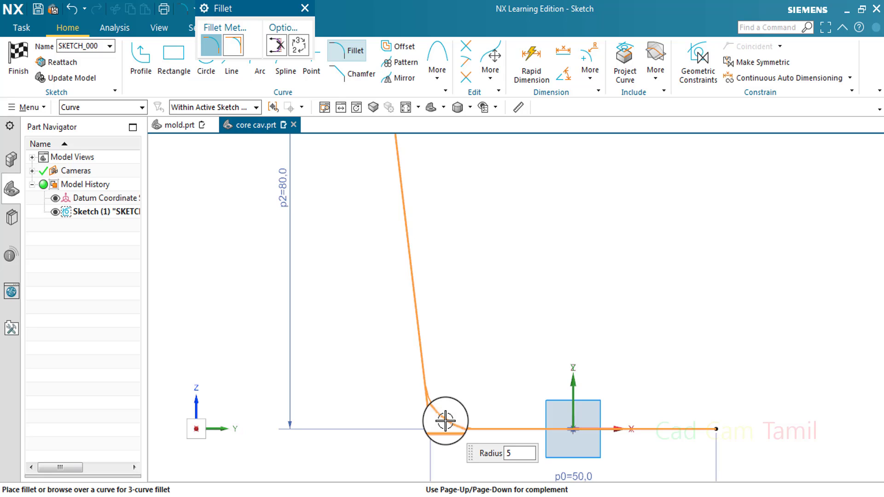
click(445, 421)
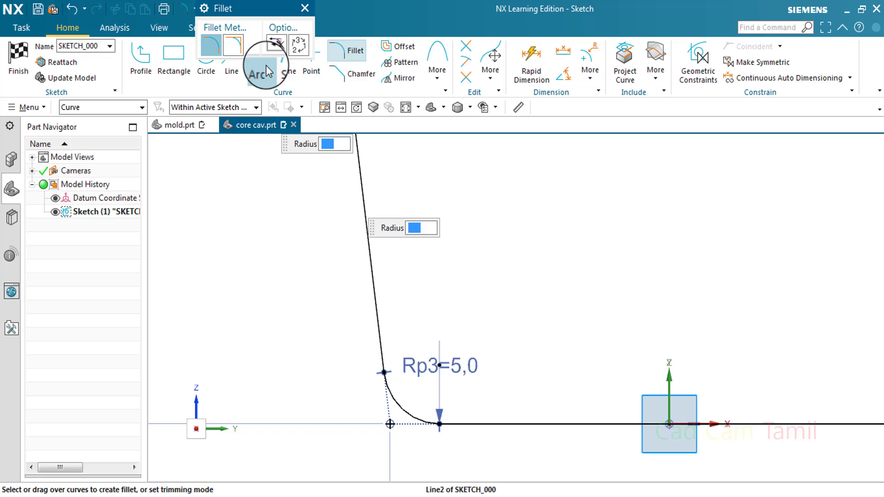
click(305, 8)
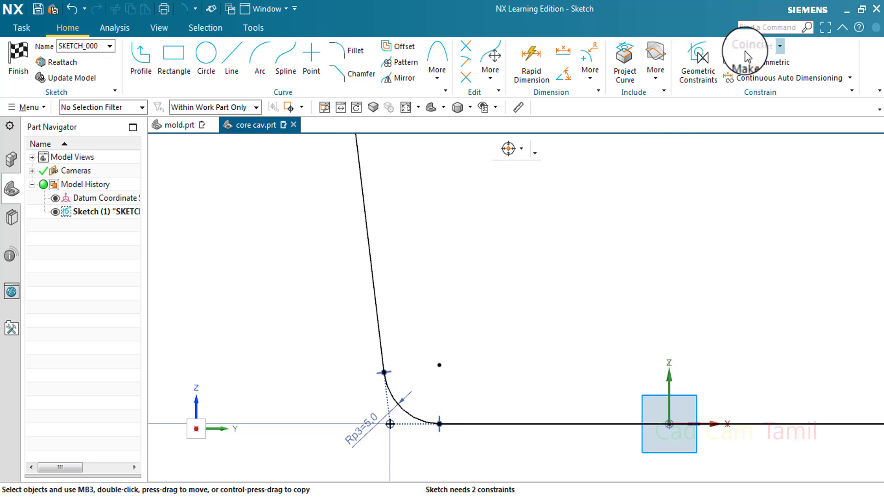
click(699, 65)
key(Escape)
scroll(492, 261, up, 10)
scroll(501, 188, down, 2)
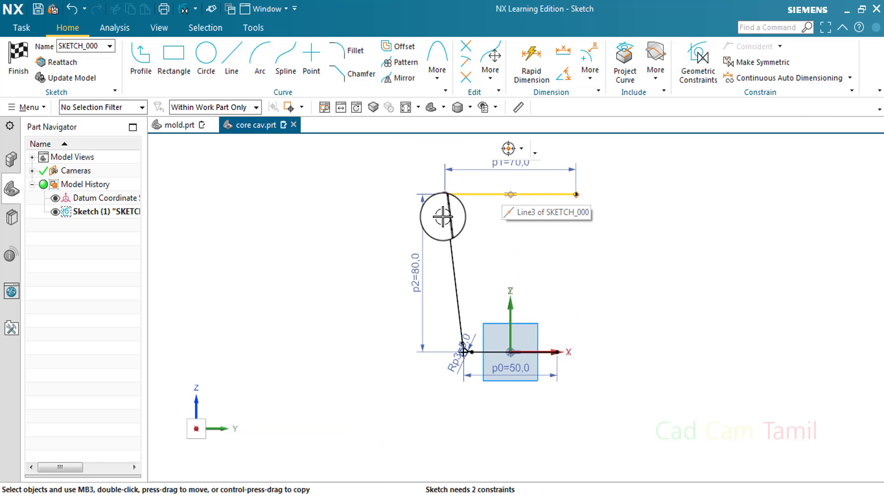
scroll(477, 355, down, 3)
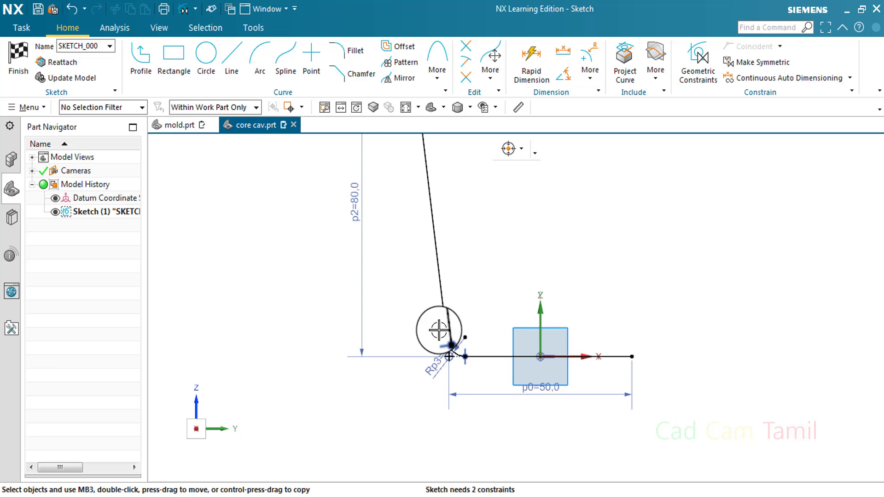
scroll(461, 360, up, 1)
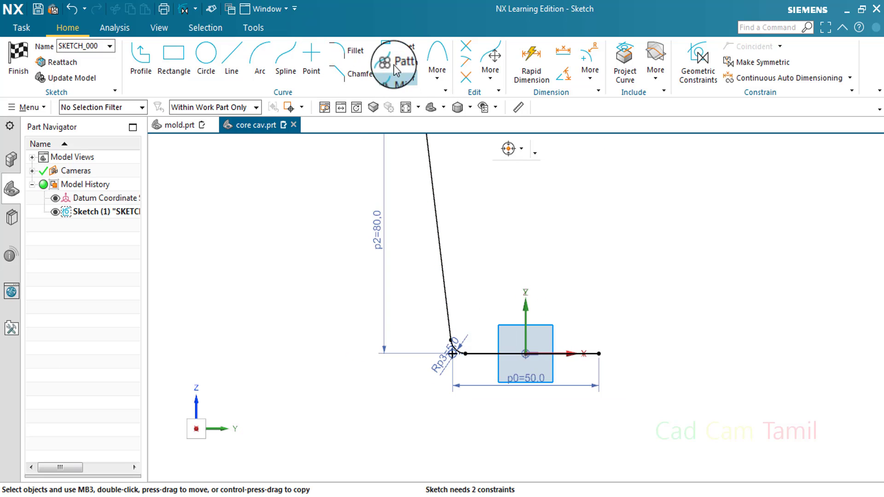
click(404, 49)
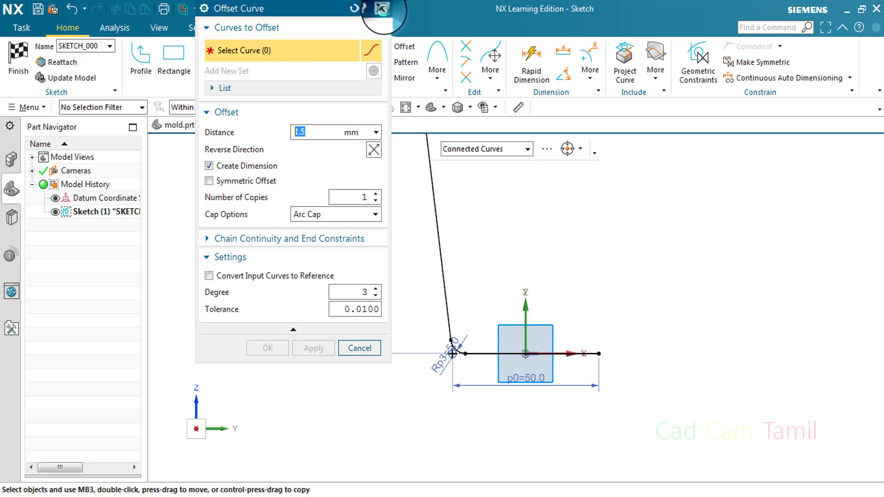
click(383, 22)
Mirror the slanted line and its fillet arc about the sketch's vertical axis.
click(416, 80)
click(434, 211)
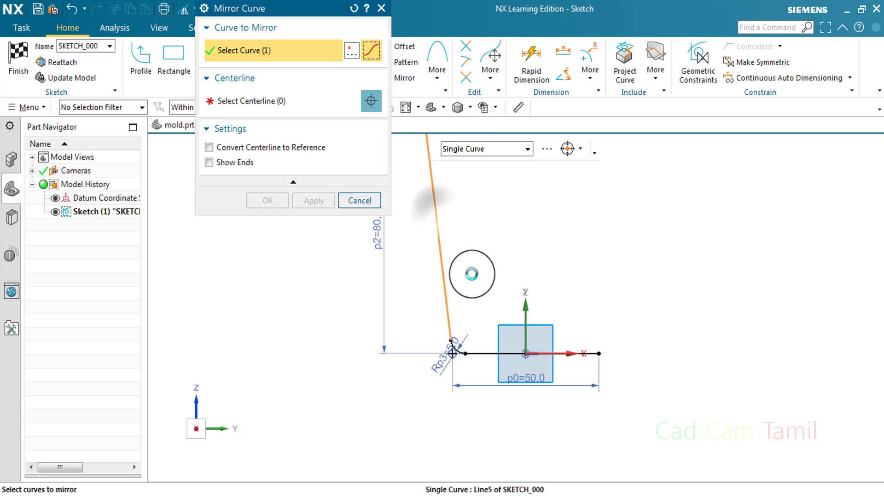
scroll(458, 340, down, 3)
scroll(459, 334, down, 1)
scroll(458, 361, up, 2)
click(453, 276)
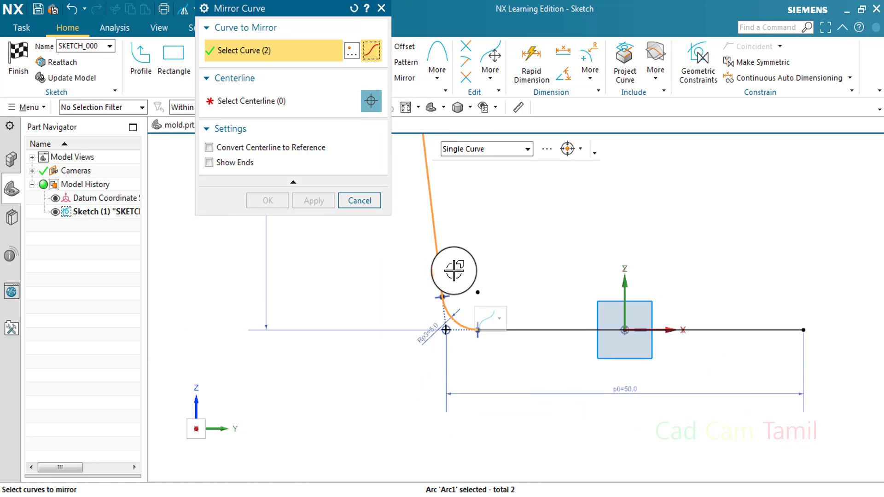
scroll(452, 276, up, 1)
click(276, 102)
click(511, 299)
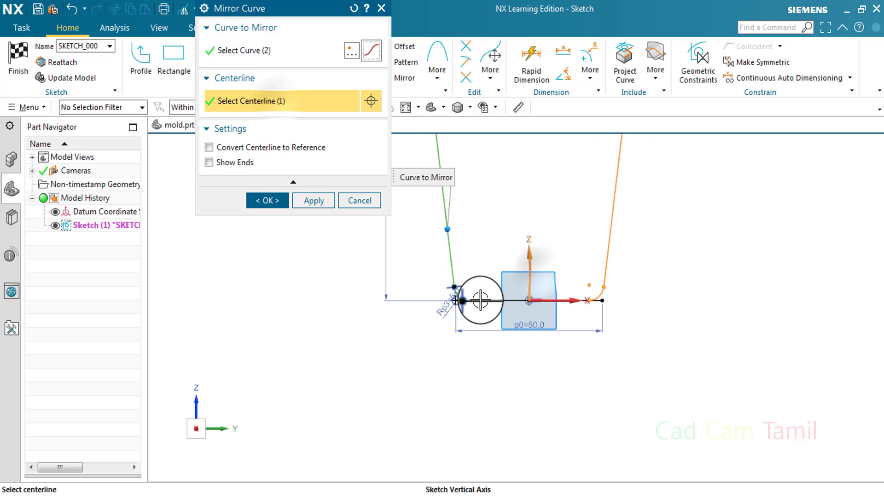
scroll(474, 263, up, 2)
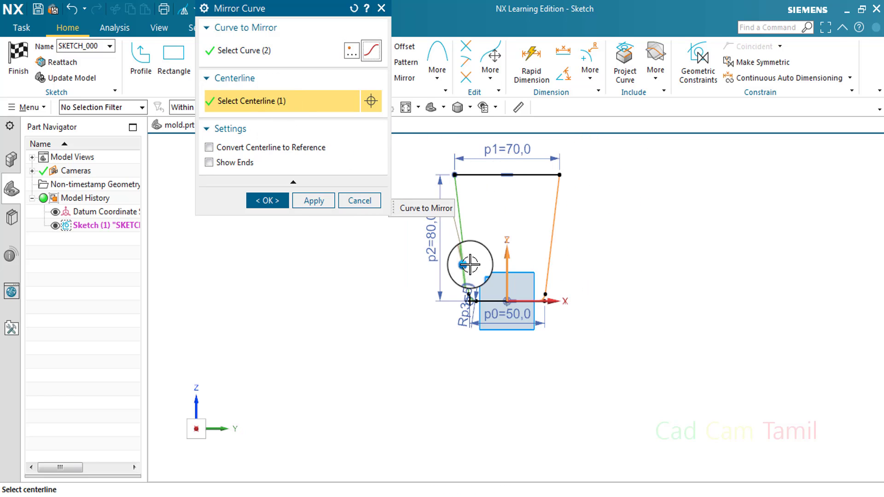
click(267, 201)
Finish the sketch and reopen SKETCH_000 for editing.
scroll(397, 287, down, 3)
click(23, 54)
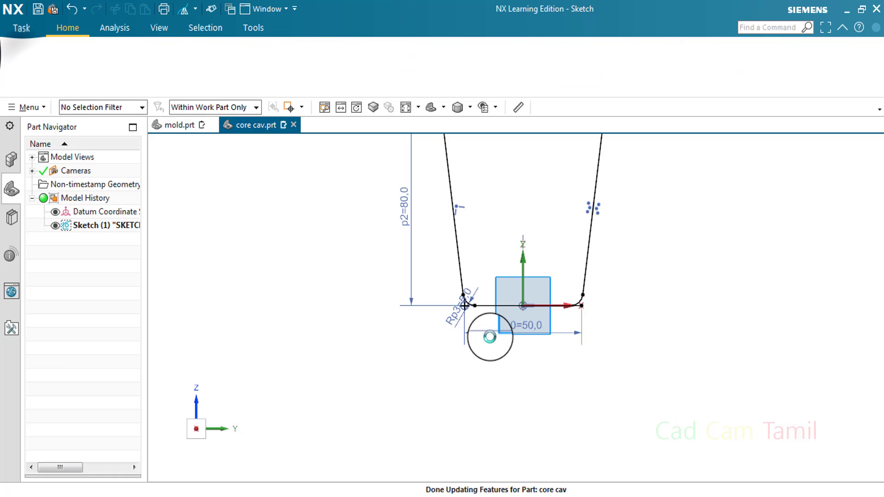
scroll(494, 307, up, 3)
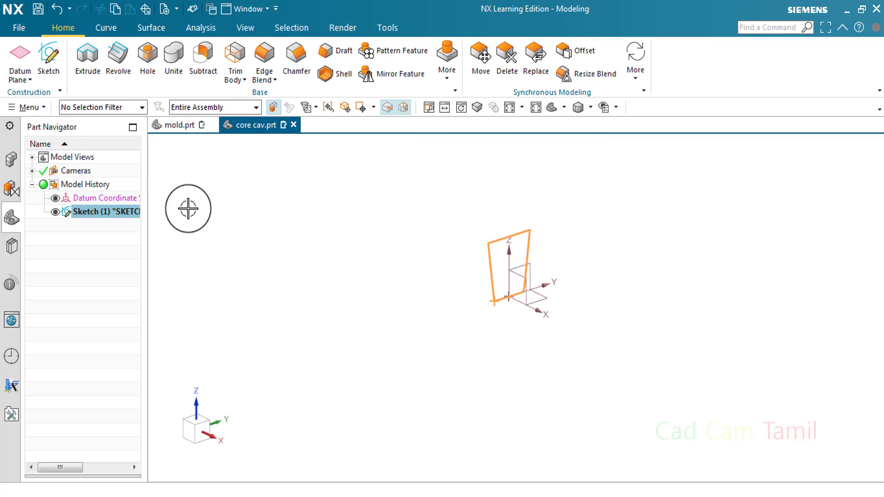
double_click(111, 212)
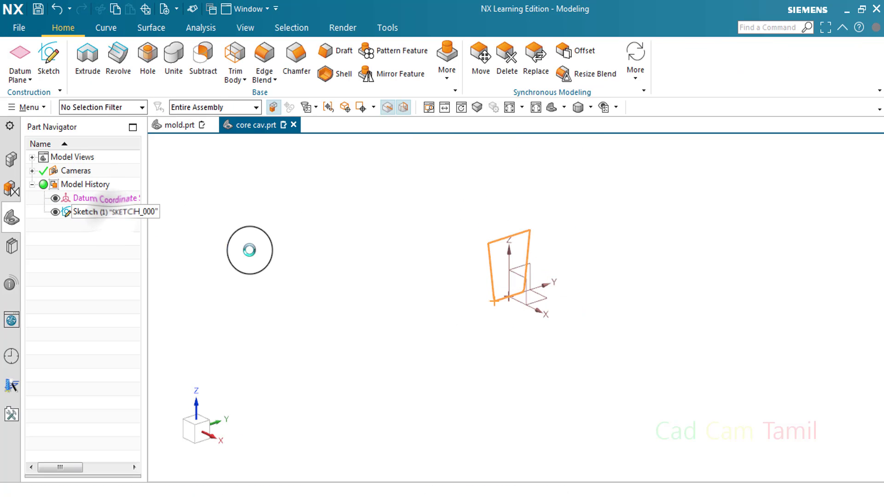
Dimension the angle between the two slanted sides and the horizontal distance between their lower ends.
key(d)
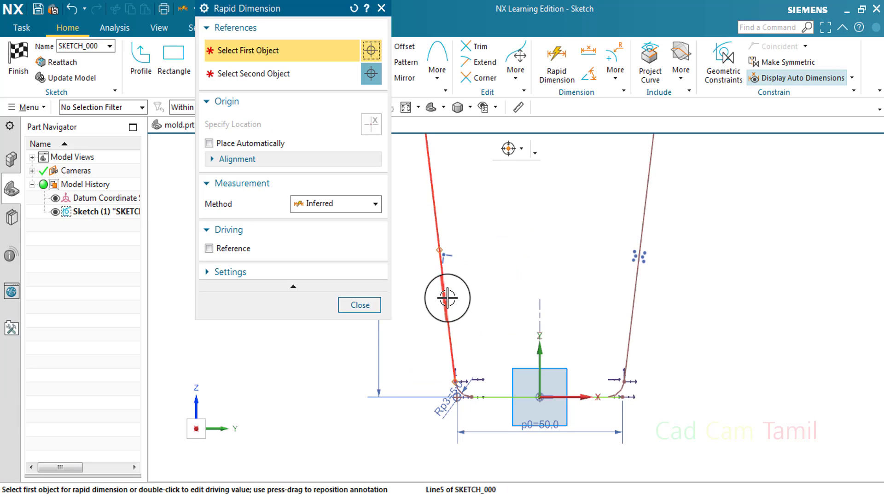
click(448, 298)
click(636, 307)
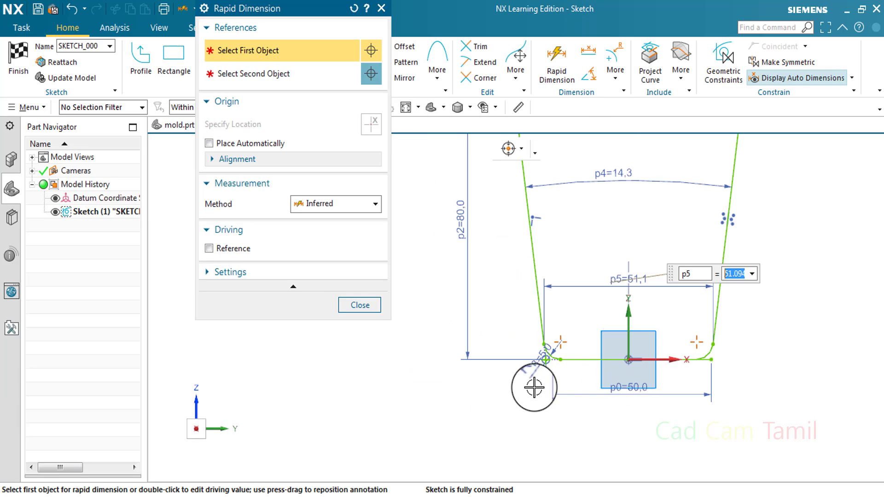
click(367, 305)
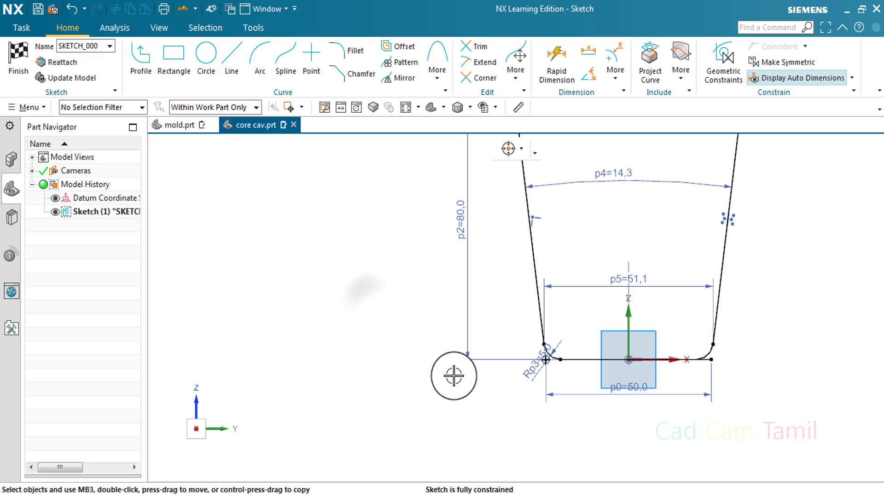
Examine the cup profile's dimensions and both lower fillet corners for leftover line segments.
scroll(454, 375, down, 4)
scroll(582, 317, up, 2)
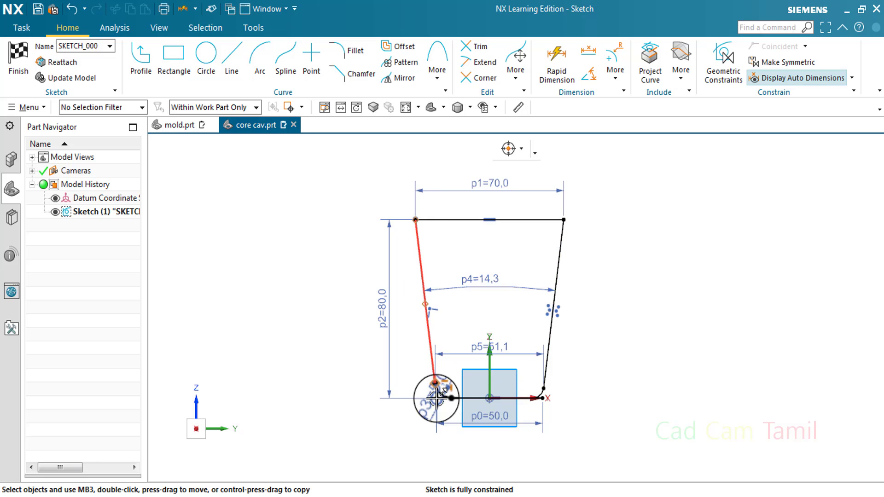
scroll(436, 395, up, 2)
scroll(442, 375, down, 3)
scroll(450, 415, up, 2)
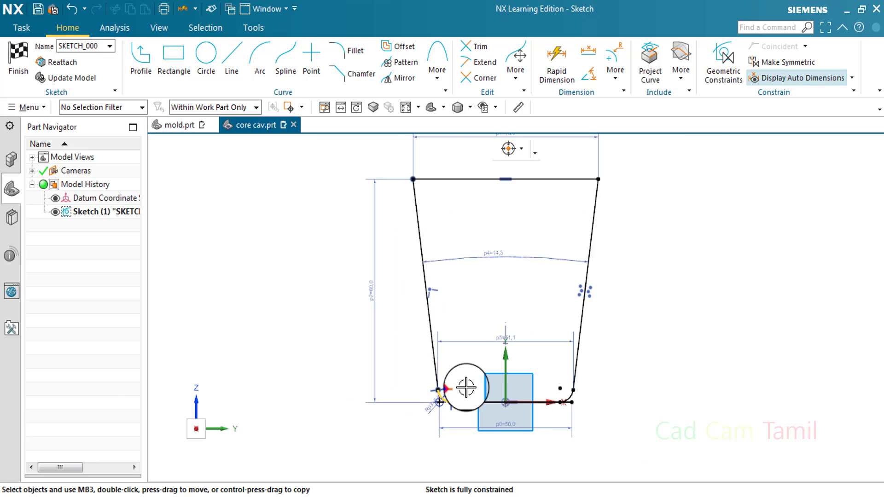
scroll(509, 395, down, 1)
scroll(566, 404, up, 4)
scroll(535, 400, down, 2)
scroll(535, 412, up, 1)
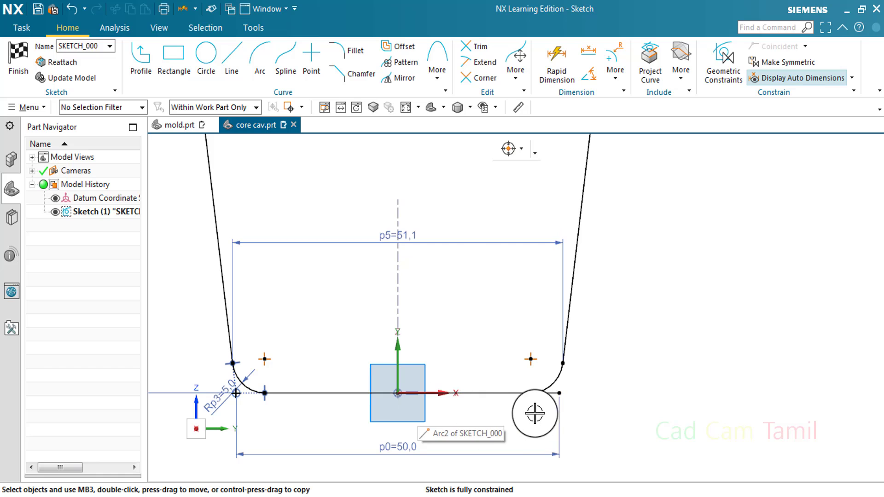
scroll(551, 398, down, 3)
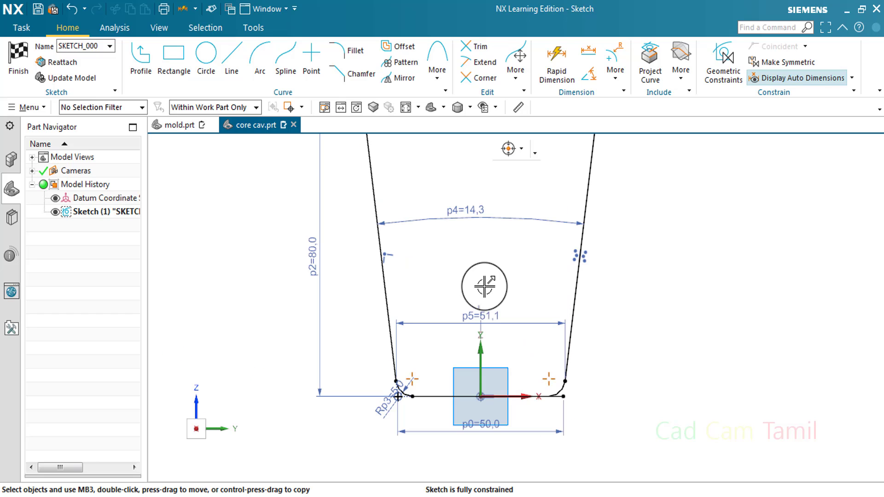
Trim the excess end of the lower line that extends beyond the mirrored right fillet.
click(486, 52)
scroll(538, 369, up, 3)
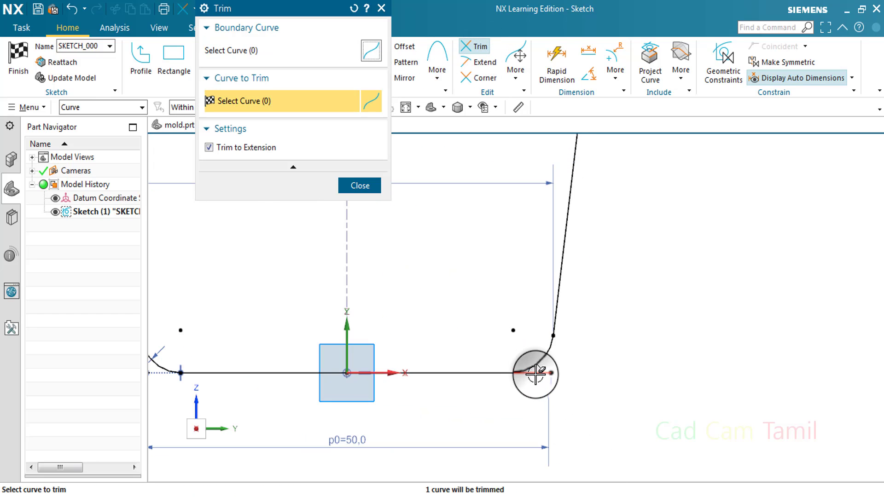
click(535, 374)
click(360, 185)
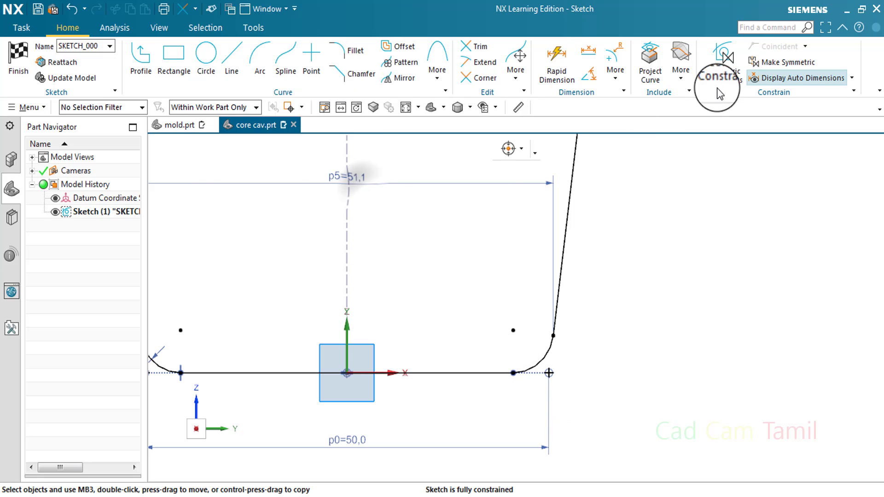
click(719, 78)
scroll(628, 359, down, 6)
click(359, 230)
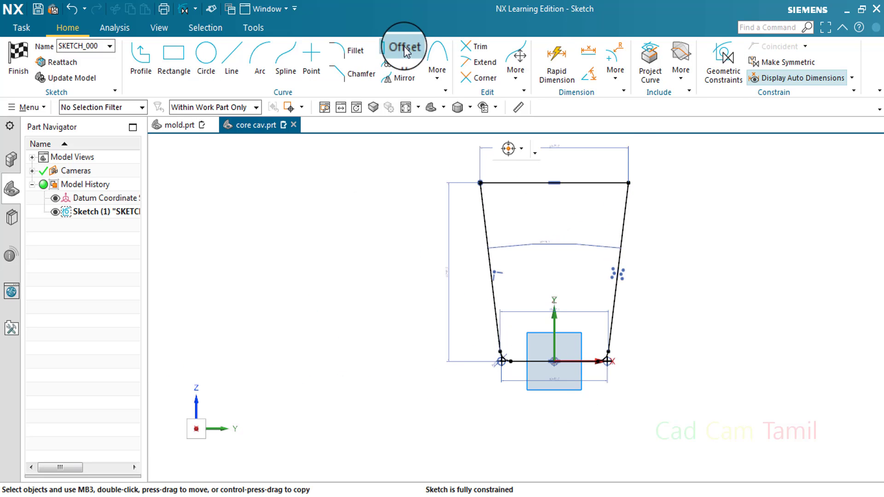
Start an Offset Curve and pick the left slanted side, its lower fillet and the bottom line as single curves.
click(404, 48)
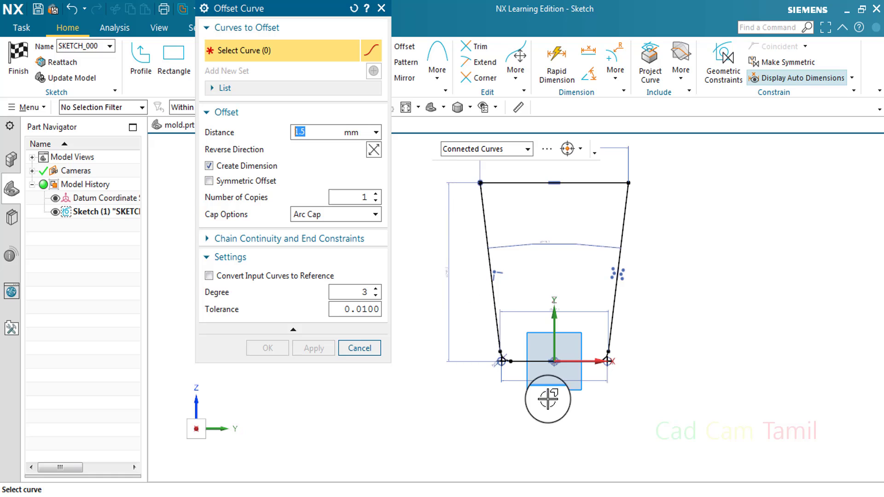
scroll(485, 295, up, 3)
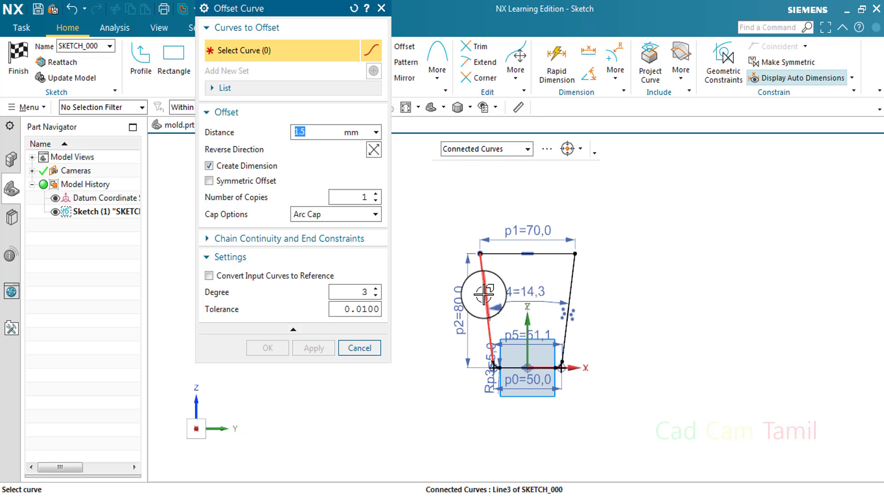
click(491, 363)
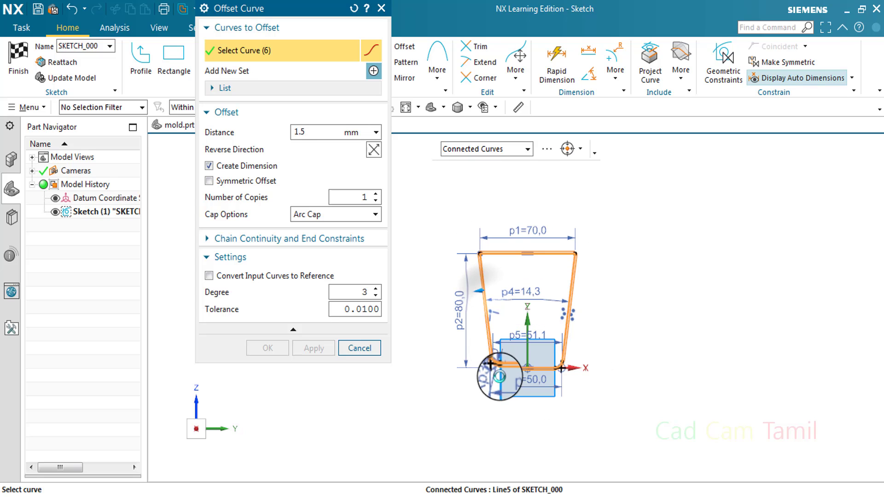
click(354, 9)
click(470, 149)
click(470, 164)
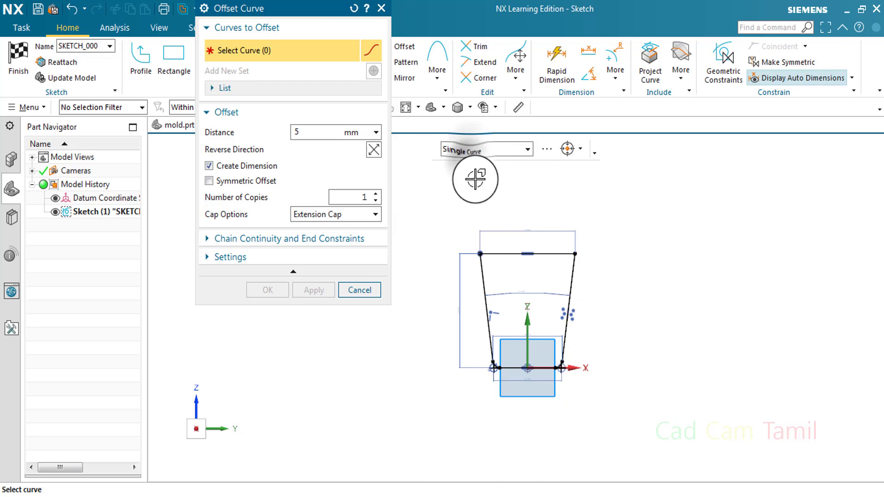
click(484, 281)
scroll(502, 371, up, 6)
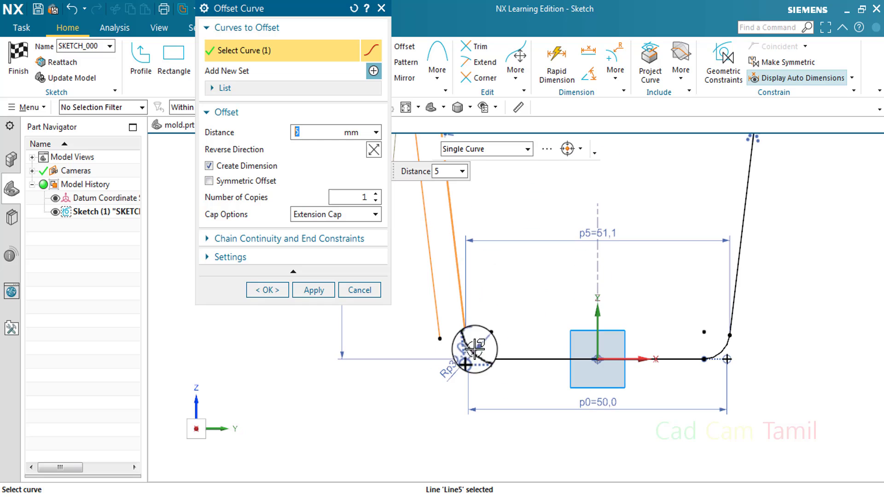
click(473, 351)
click(523, 360)
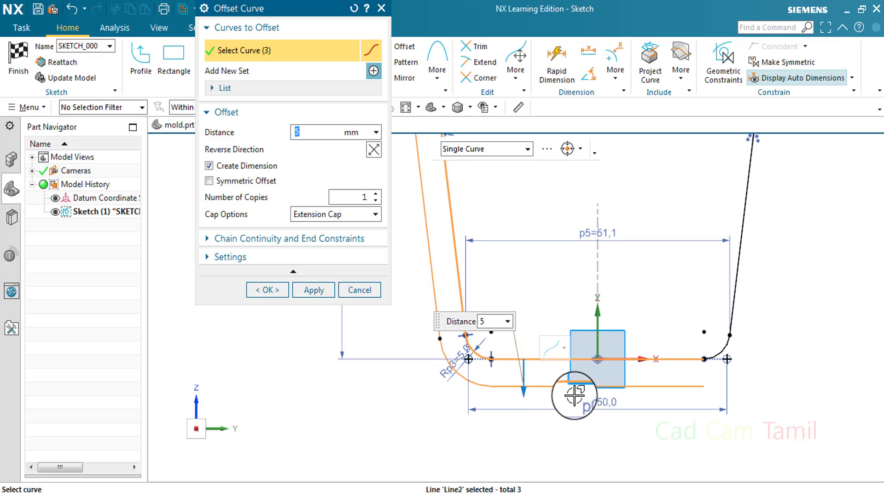
Reverse the offset toward the inside of the cup, set its distance to 1.5 mm and create the inner wall curves.
click(373, 150)
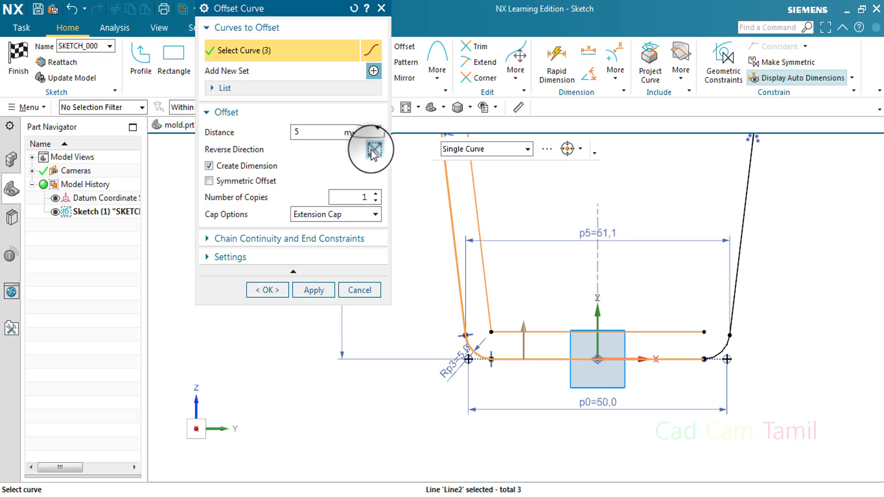
double_click(305, 135)
key(BackSpace)
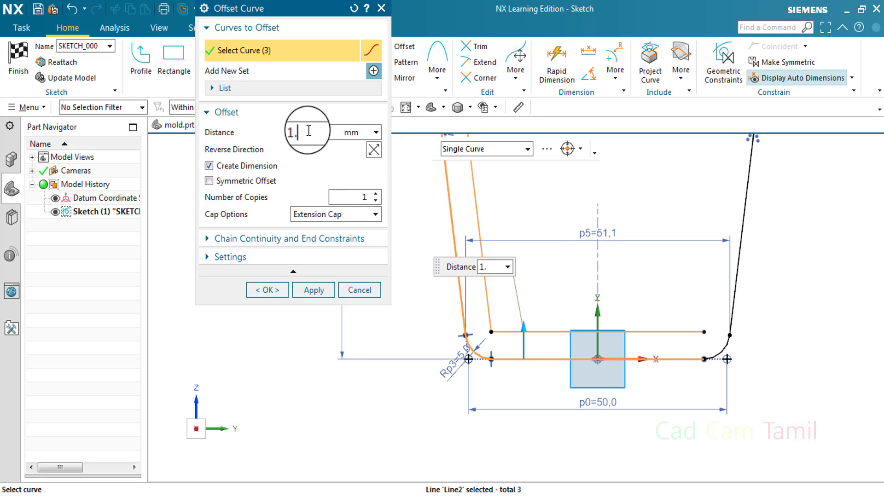
key(Return)
scroll(462, 277, down, 5)
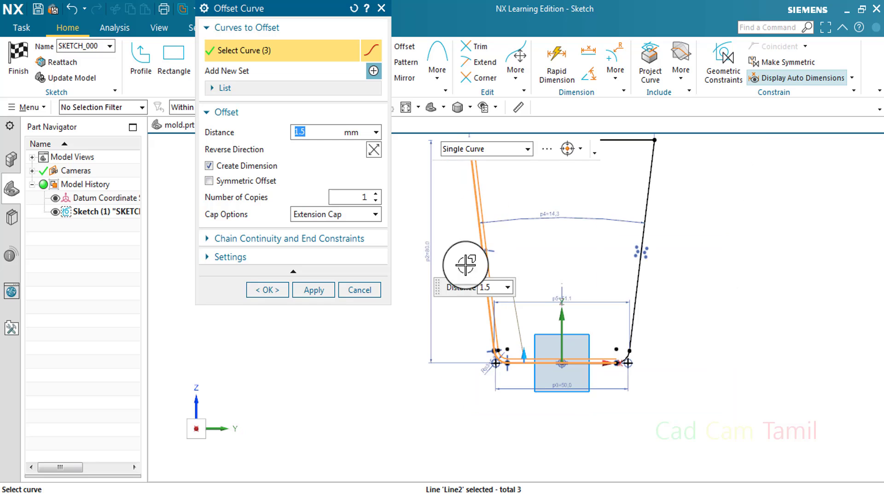
scroll(472, 234, up, 5)
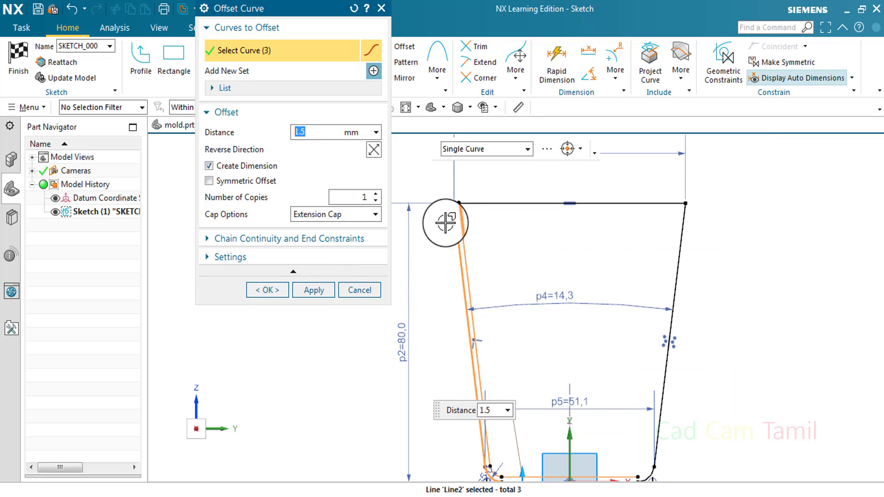
scroll(446, 222, up, 5)
click(313, 290)
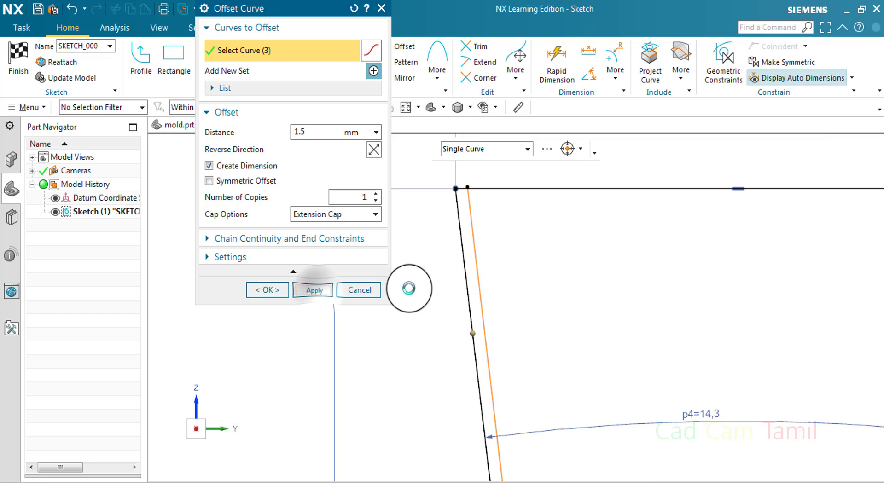
scroll(468, 276, down, 6)
scroll(513, 408, up, 8)
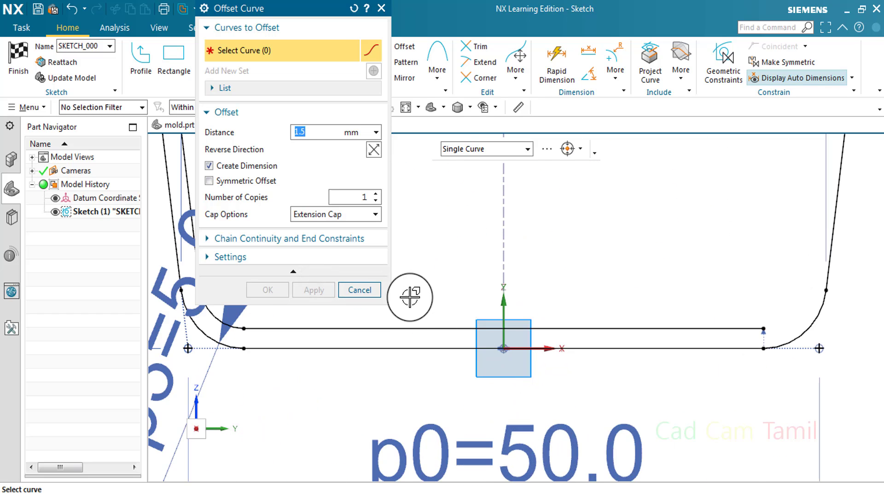
click(368, 290)
Draw a vertical line about 3.7 mm long upward from the origin across both bottom lines and trim its excess end.
key(l)
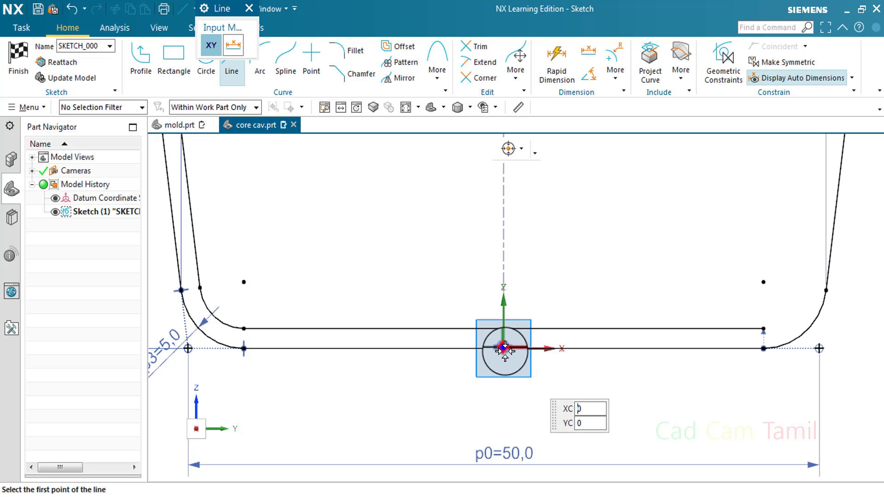
click(505, 350)
scroll(497, 354, up, 3)
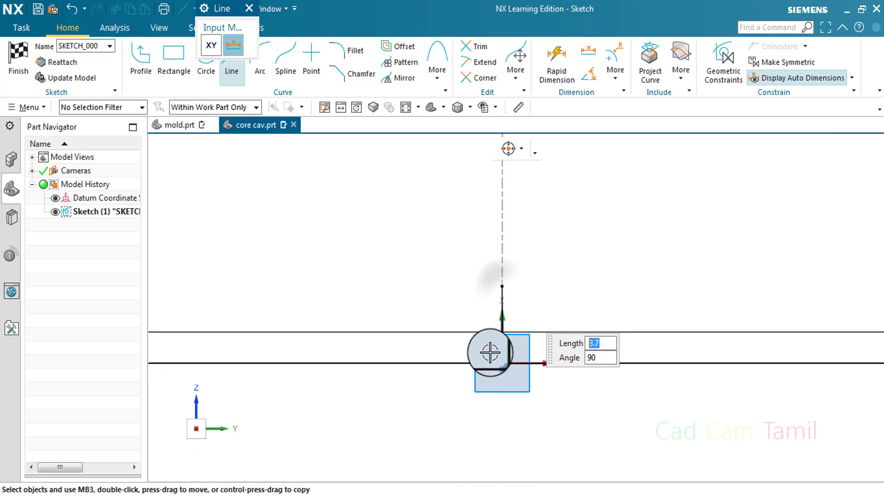
key(Return)
click(248, 8)
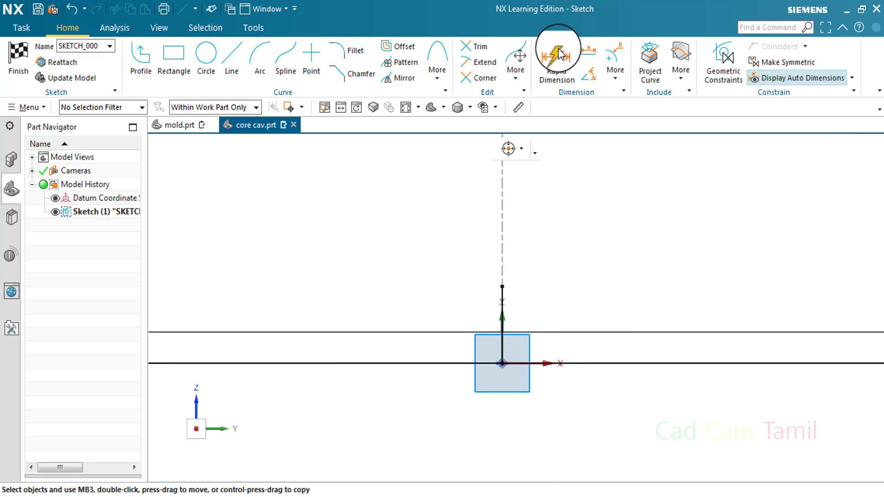
click(474, 48)
scroll(572, 367, down, 5)
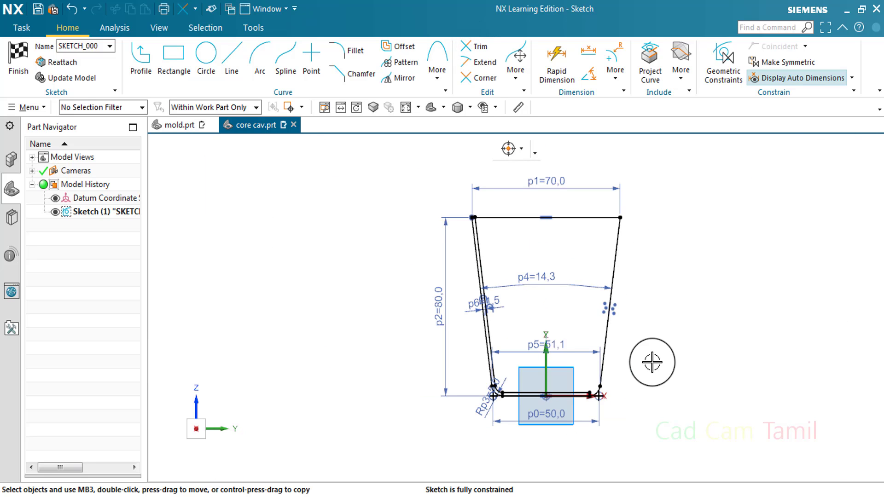
Examine the cup profile and its double bottom lines with the Geometric Constraints tool open.
click(725, 65)
scroll(495, 373, up, 3)
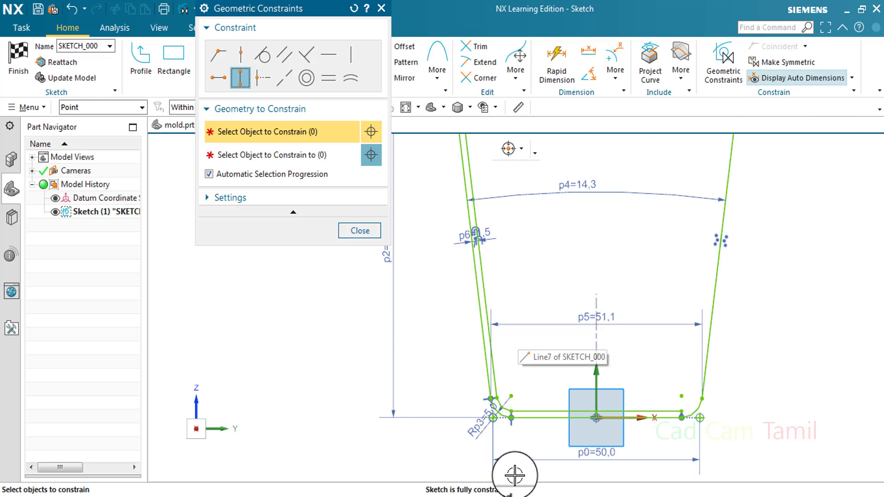
scroll(514, 476, down, 3)
scroll(591, 319, up, 2)
scroll(550, 254, down, 3)
scroll(558, 389, up, 3)
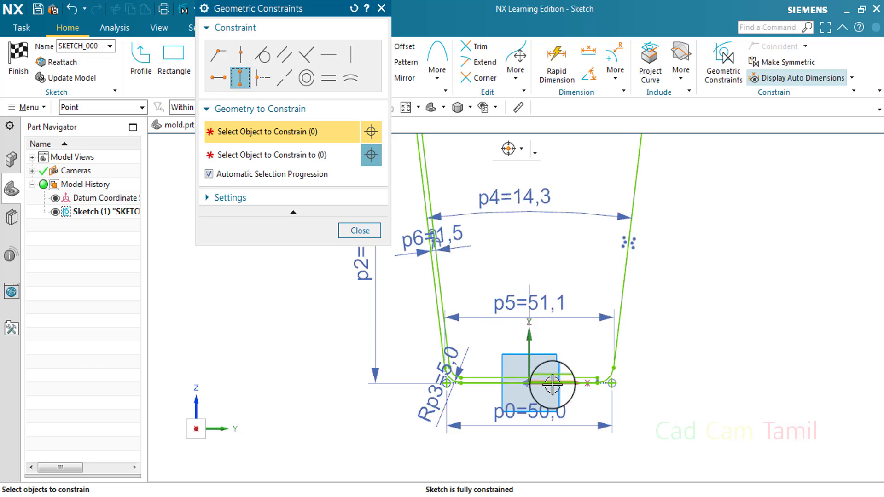
scroll(479, 201, down, 1)
scroll(454, 276, down, 1)
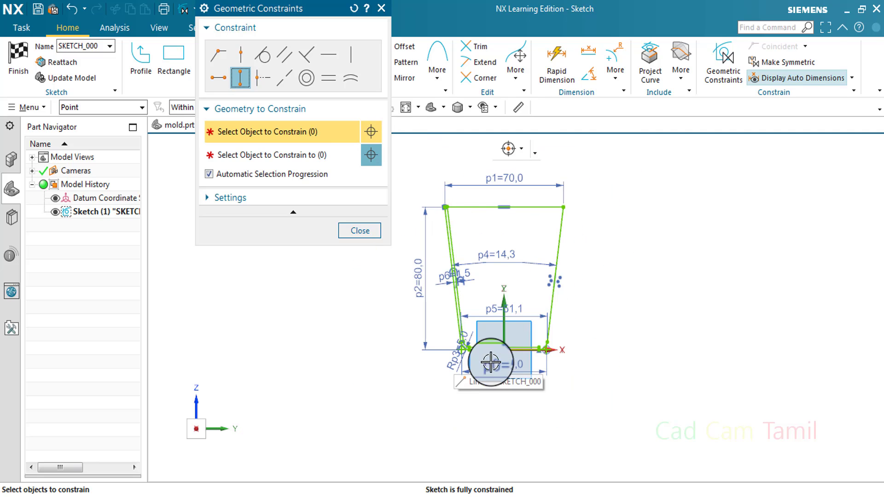
scroll(496, 355, up, 3)
scroll(509, 336, down, 2)
scroll(497, 225, down, 1)
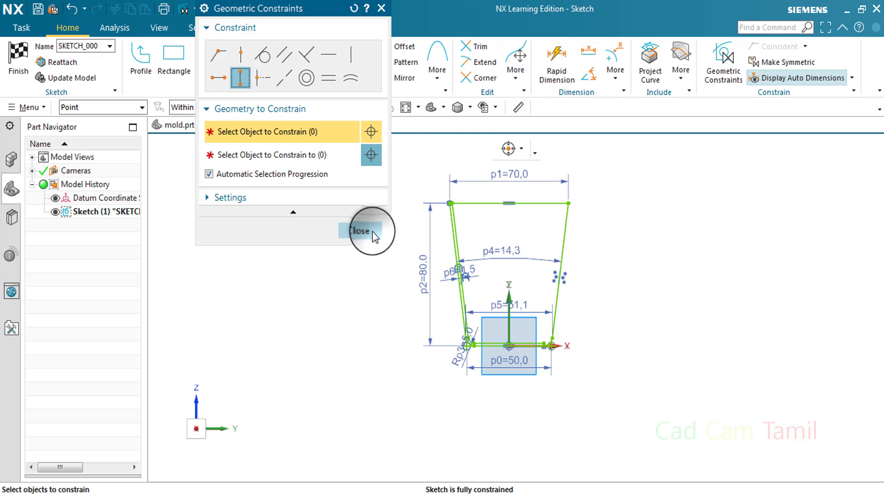
click(360, 231)
Trim the inner wall's end above the top line and the part of the top line right of the inner wall.
scroll(468, 206, up, 3)
scroll(468, 206, up, 5)
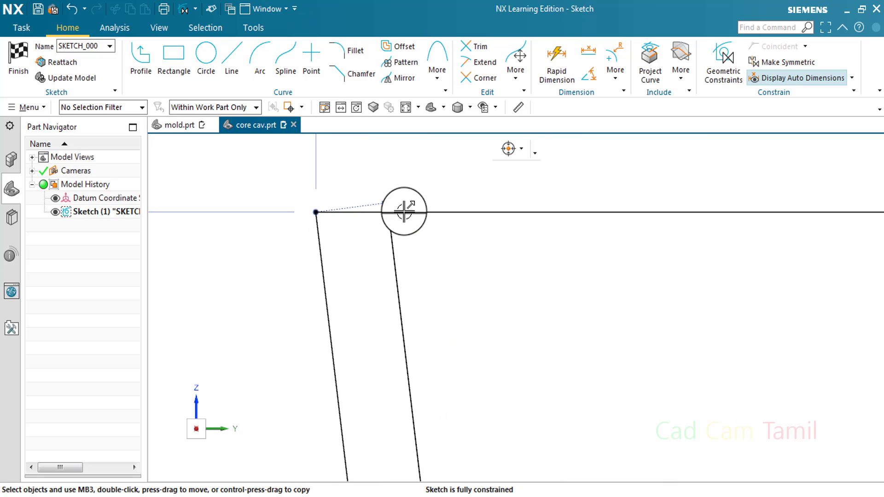
click(477, 47)
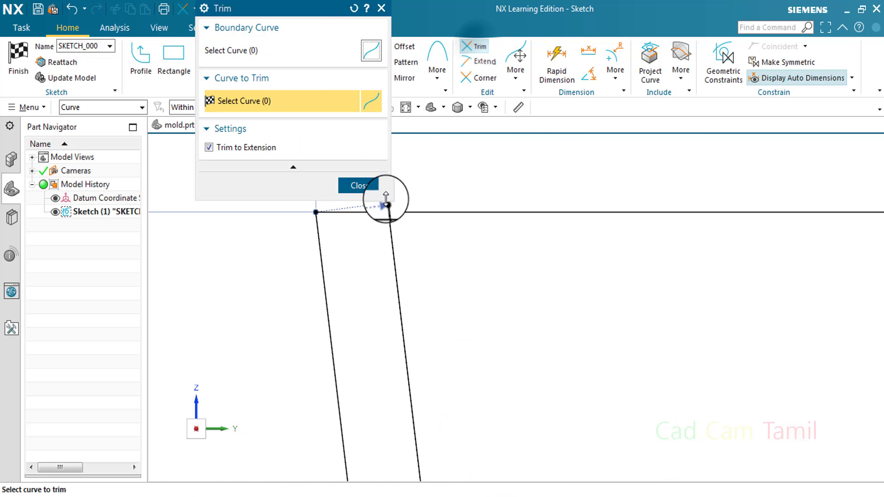
scroll(400, 211, up, 2)
scroll(708, 319, down, 2)
scroll(500, 246, up, 2)
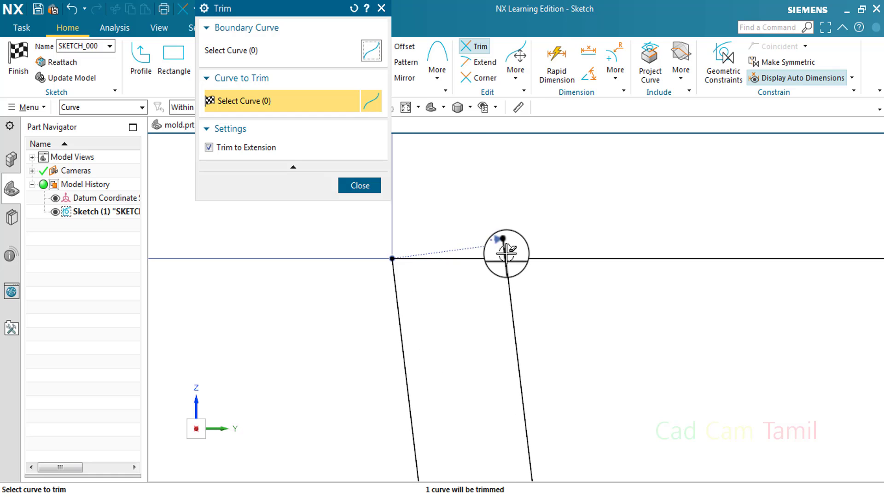
click(506, 253)
scroll(524, 253, down, 1)
click(569, 263)
scroll(554, 265, down, 8)
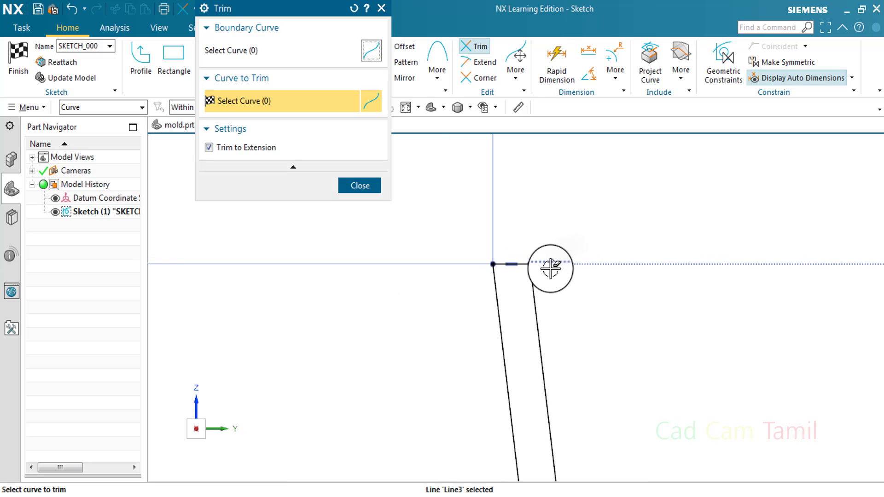
scroll(652, 313, up, 1)
click(360, 185)
scroll(588, 242, down, 3)
Check the trimmed profile's constraint status and finish the sketch.
click(723, 62)
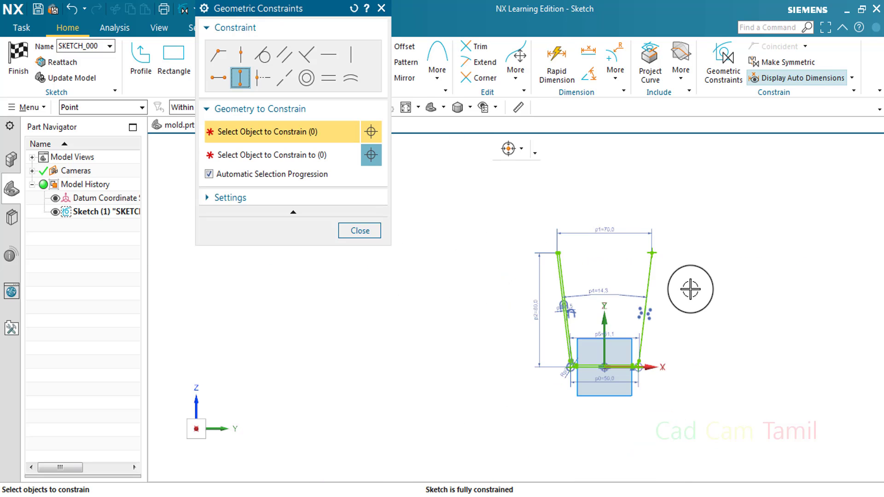
scroll(690, 290, up, 3)
click(361, 231)
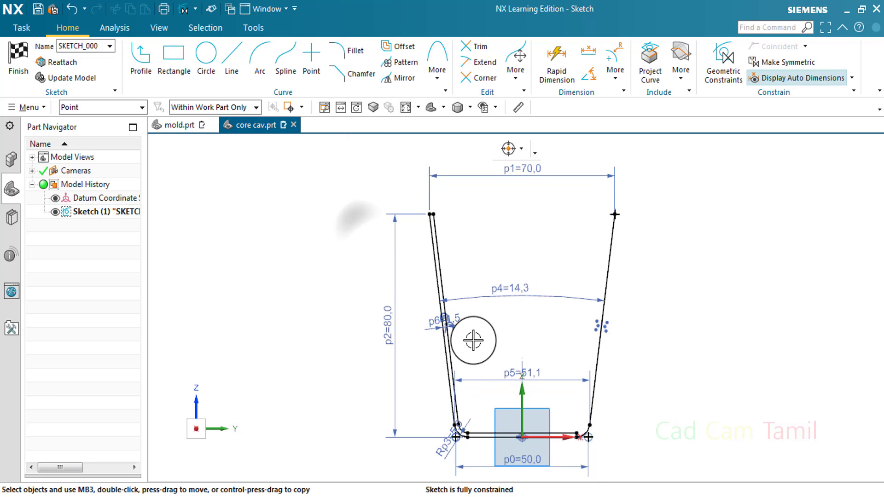
scroll(503, 432, up, 2)
click(21, 51)
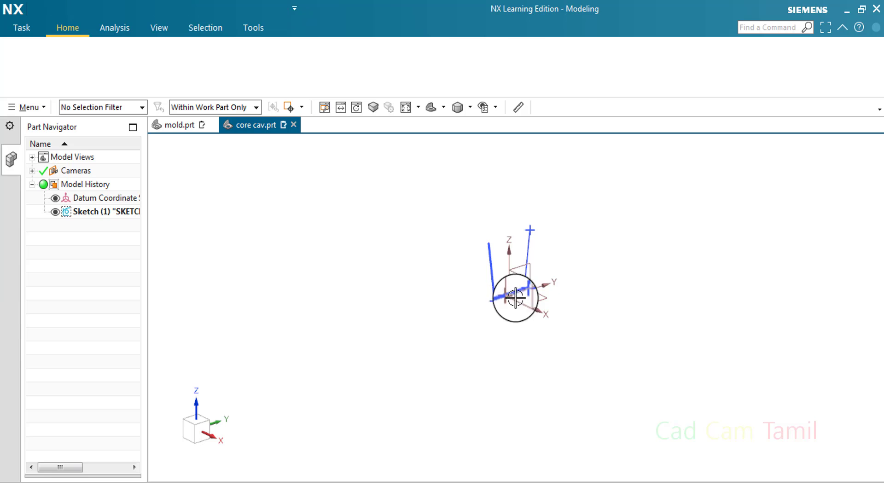
scroll(514, 291, up, 5)
scroll(627, 299, down, 4)
middle_drag(650, 228, 609, 340)
scroll(609, 340, up, 1)
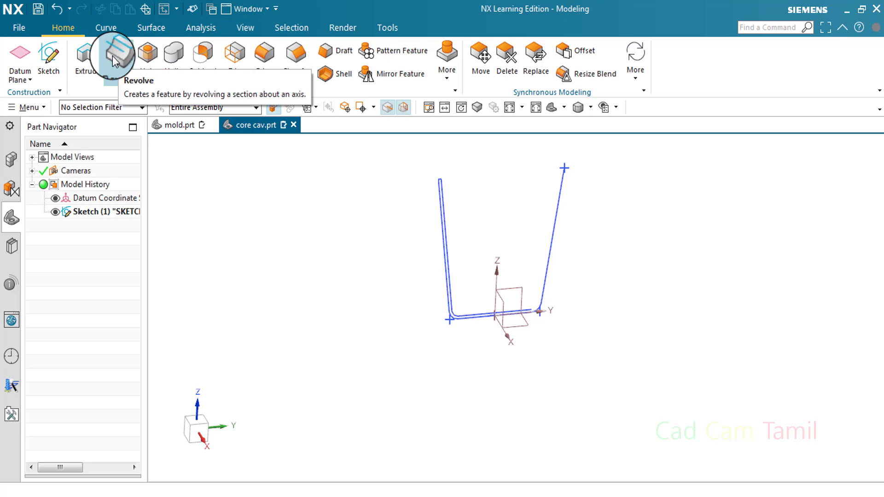
Start a Revolve with the Region Boundary Curves rule and pick the thin left wall region as its section.
click(118, 73)
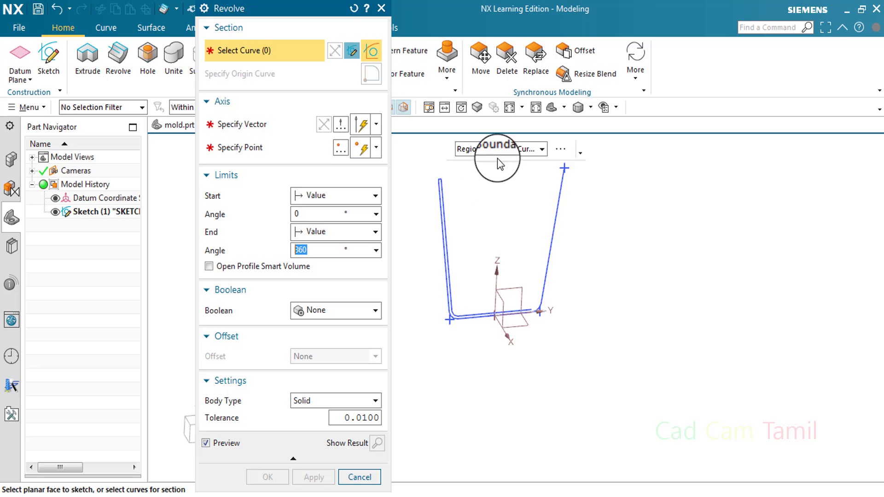
click(505, 152)
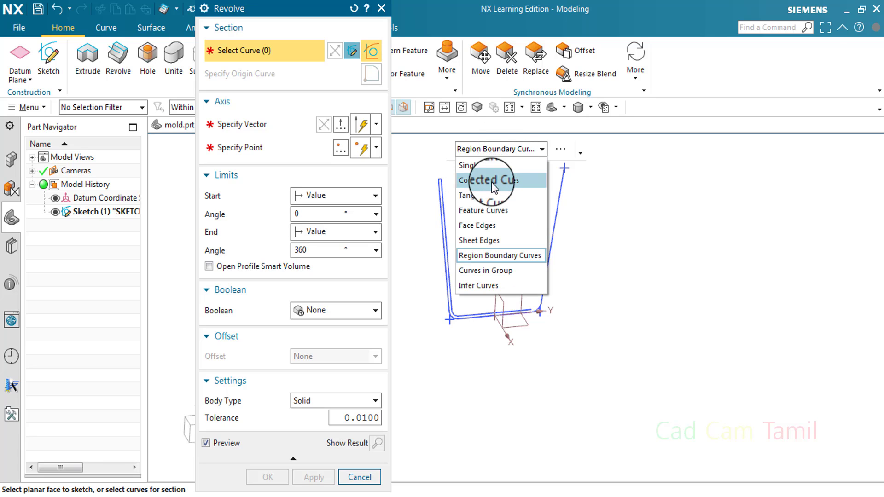
click(510, 179)
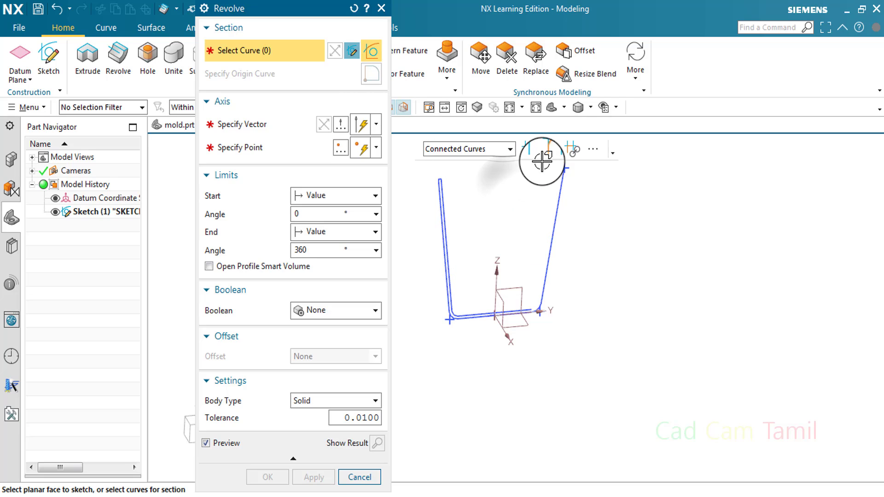
click(507, 150)
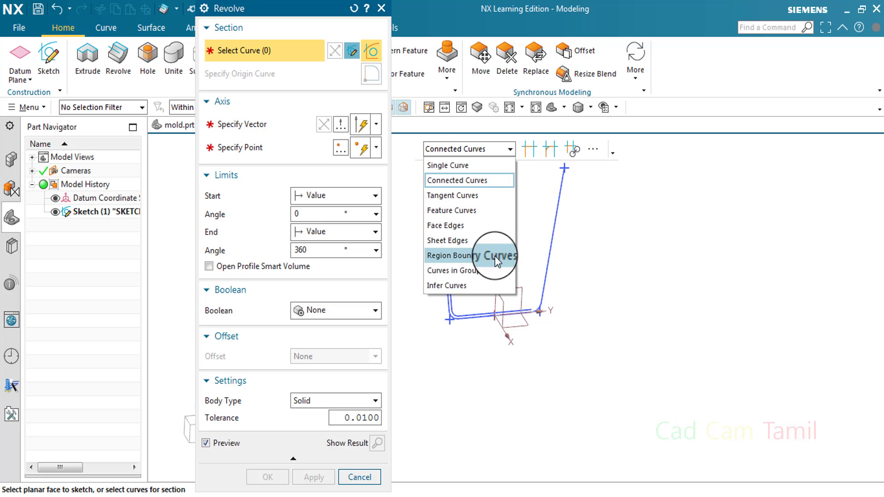
click(495, 258)
scroll(442, 258, down, 8)
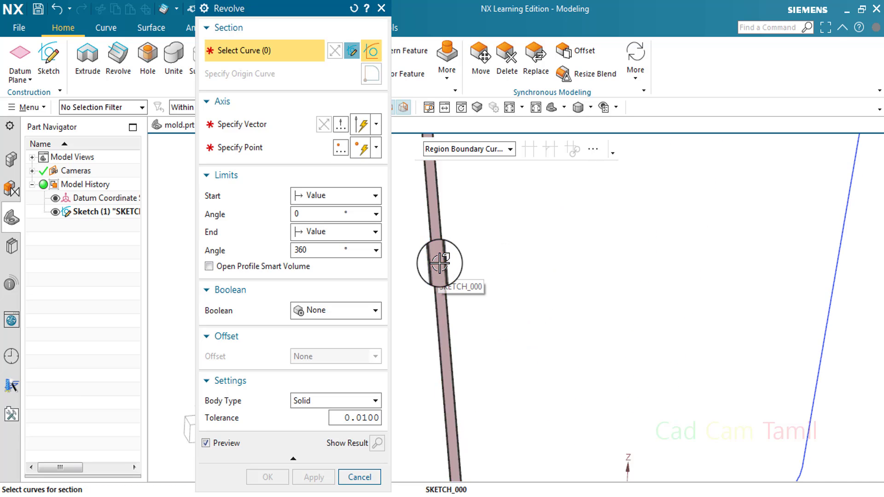
scroll(457, 375, up, 8)
click(418, 309)
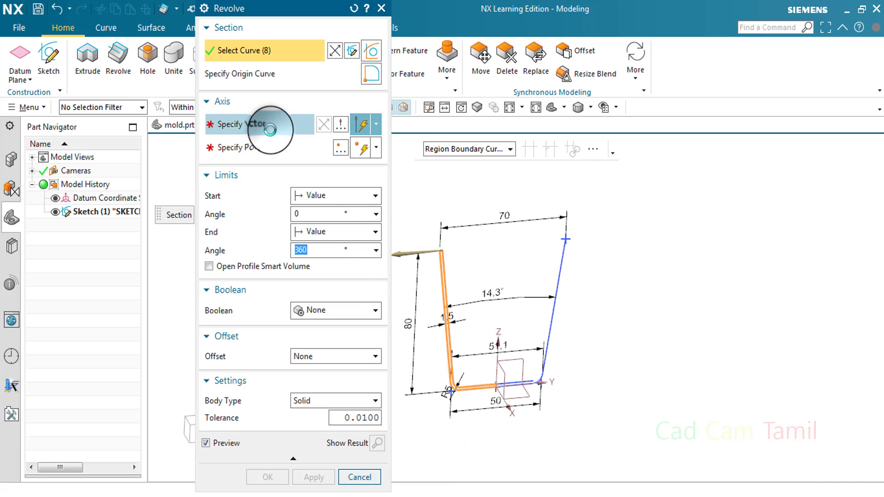
Revolve the selected wall section 360° about the Z axis through the datum origin as a solid, and hide the sketch.
click(276, 124)
click(520, 303)
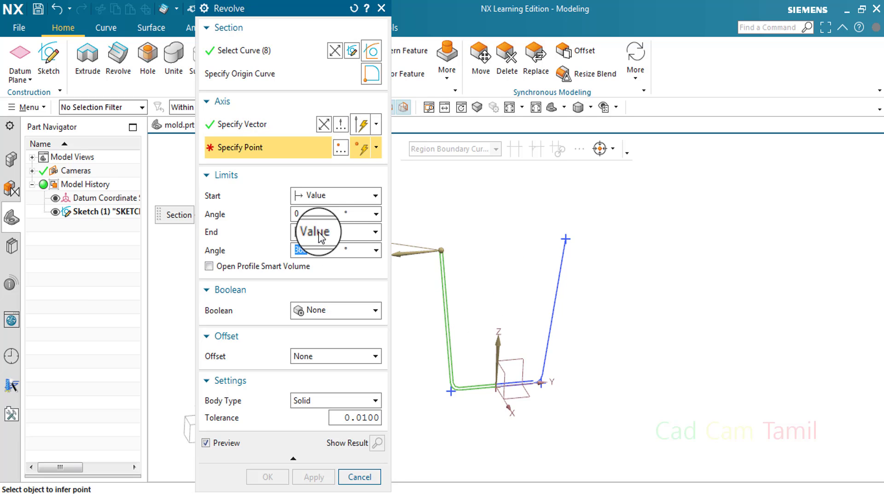
click(495, 386)
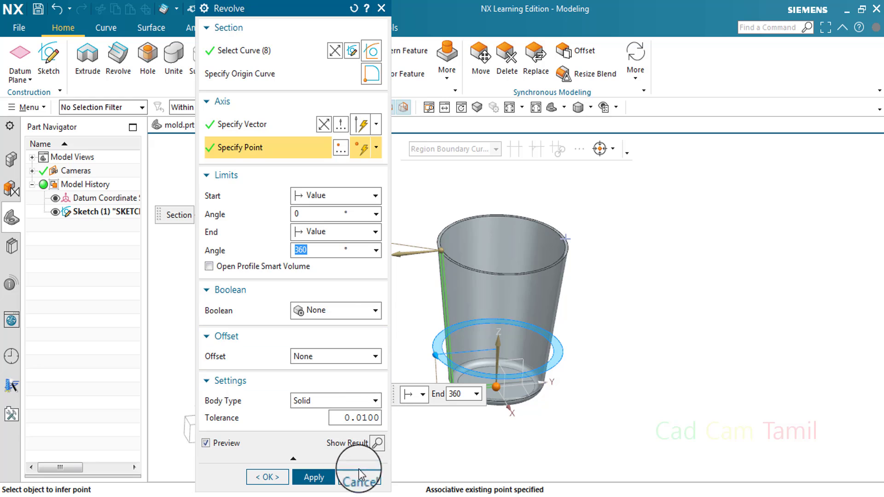
click(315, 479)
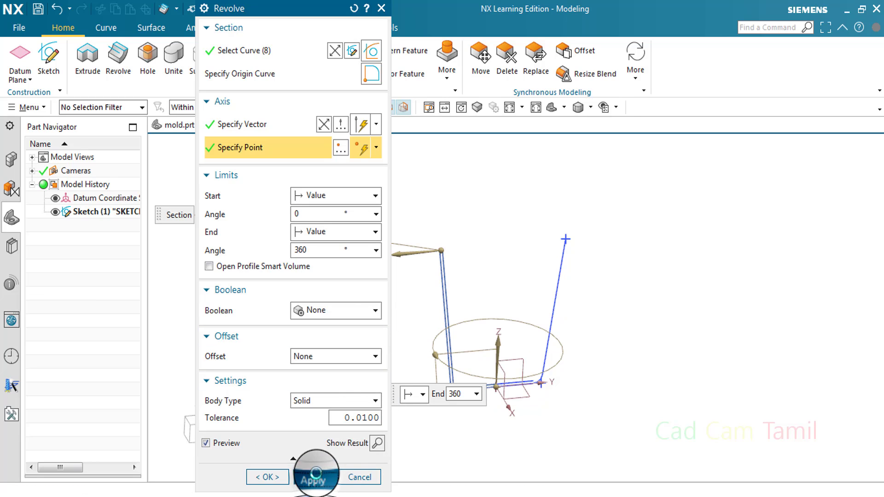
click(358, 477)
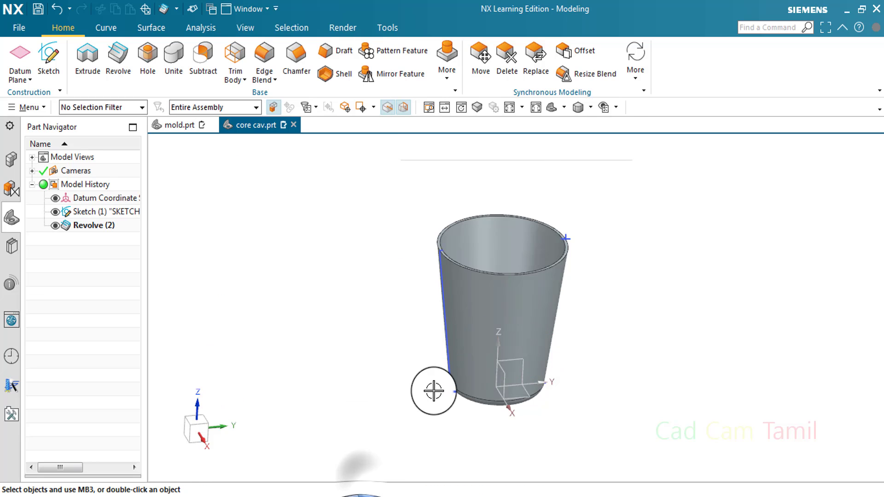
click(54, 212)
mouse_move(249, 262)
middle_down()
mouse_move(370, 304)
mouse_move(385, 282)
mouse_move(385, 313)
mouse_move(386, 294)
middle_up()
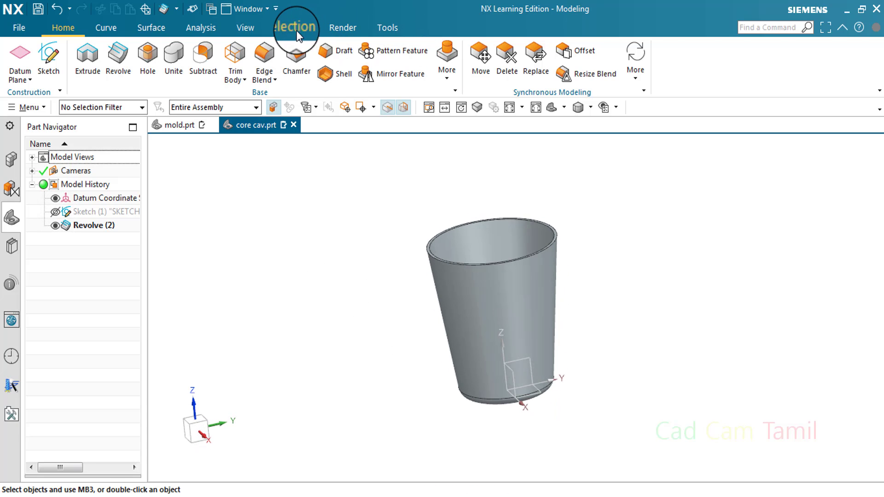
Change the revolved cup's display color to dark purple.
click(245, 28)
click(537, 297)
click(312, 355)
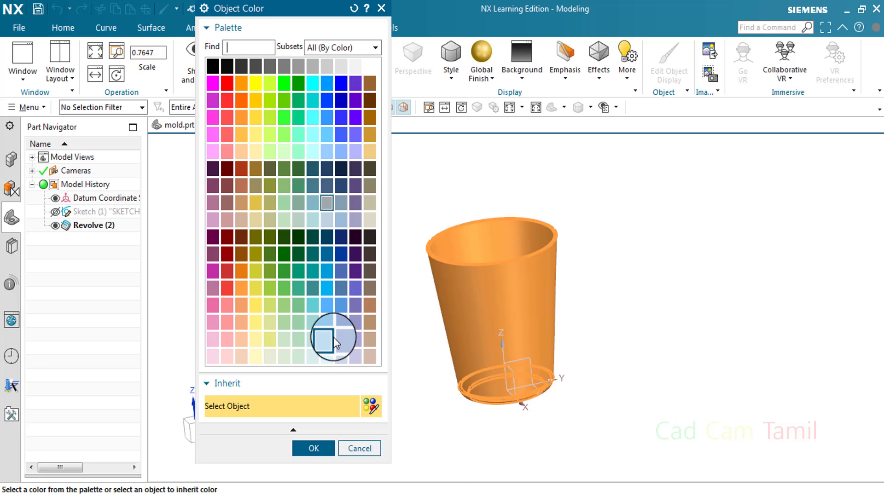
double_click(354, 274)
click(307, 409)
click(359, 409)
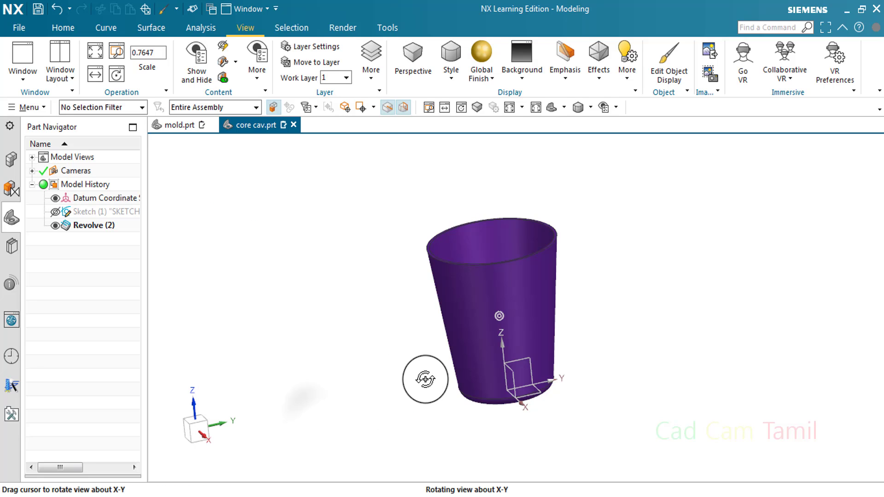
Examine the colored cup's open rim and outer wall from an angle above.
middle_drag(428, 375, 588, 311)
scroll(571, 263, up, 4)
scroll(574, 264, down, 2)
scroll(588, 276, down, 2)
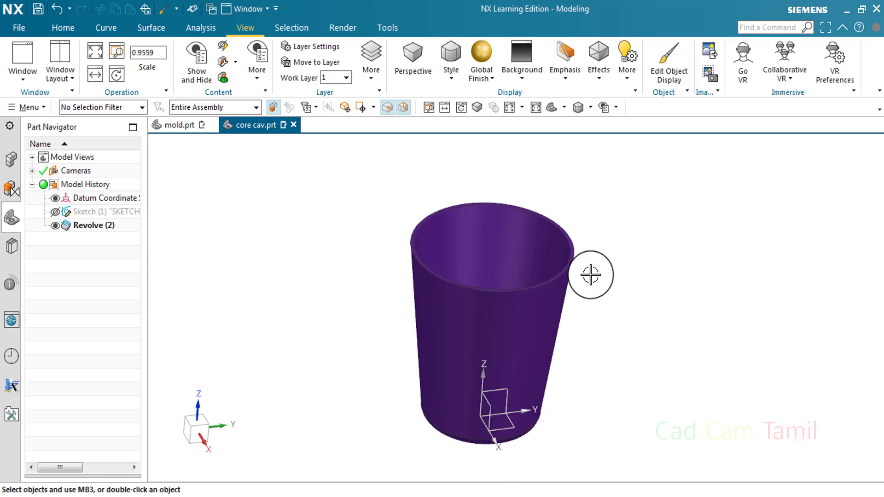
mouse_move(588, 272)
middle_down()
mouse_move(575, 256)
mouse_move(587, 286)
mouse_move(603, 276)
middle_up()
scroll(625, 258, up, 1)
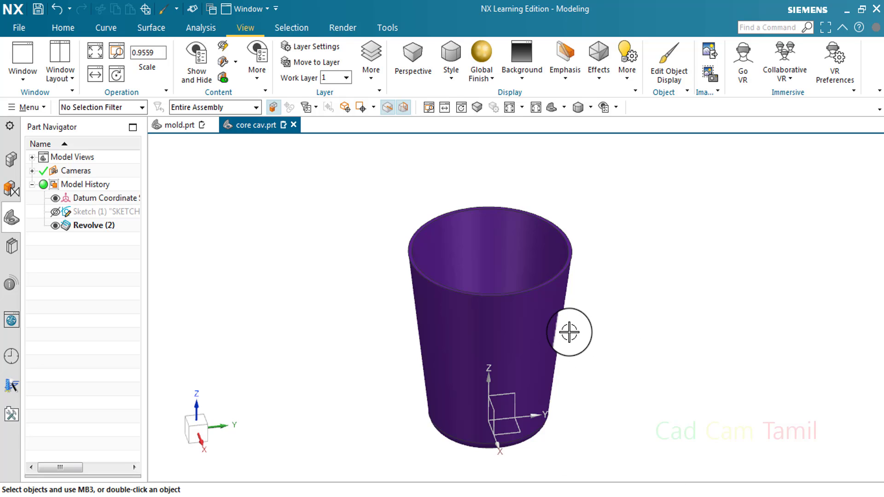
scroll(578, 332, up, 1)
click(63, 29)
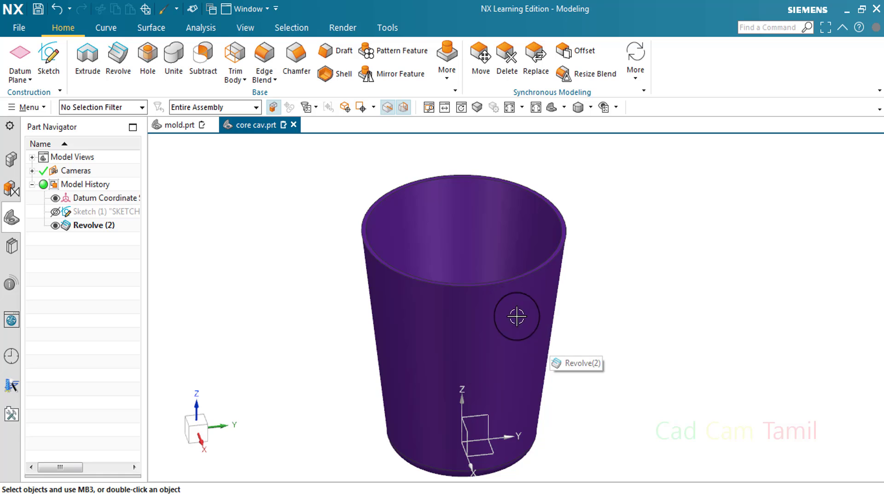
scroll(516, 317, down, 1)
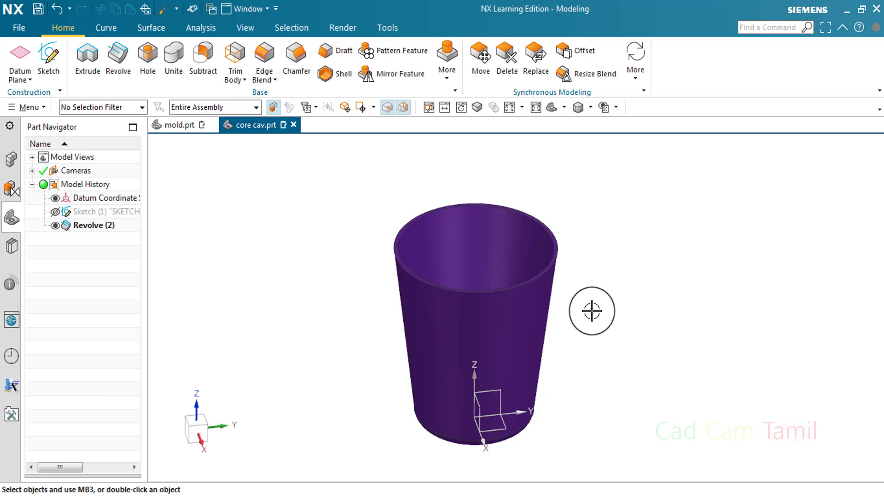
Examine the cup's tapered side profile in a straight side view and compare it with an angled view.
mouse_move(591, 311)
middle_down()
mouse_move(571, 284)
mouse_move(580, 311)
mouse_move(586, 295)
mouse_move(602, 298)
middle_up()
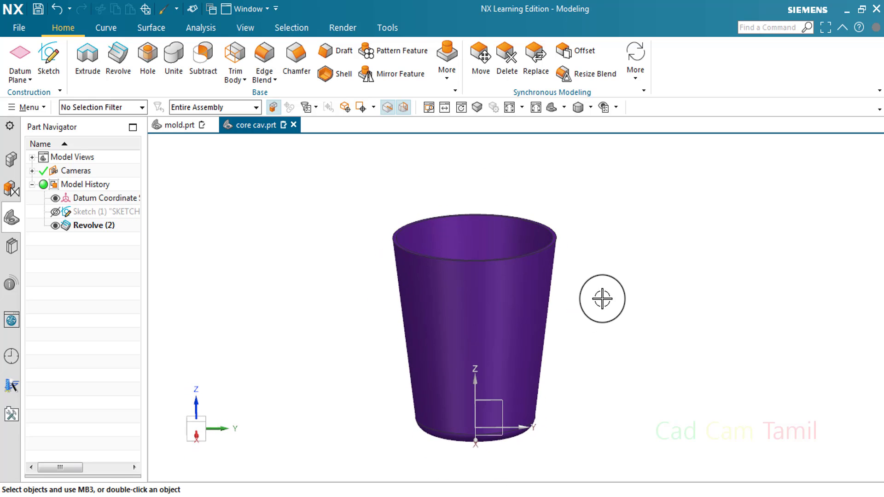
right_click(693, 300)
scroll(473, 302, up, 3)
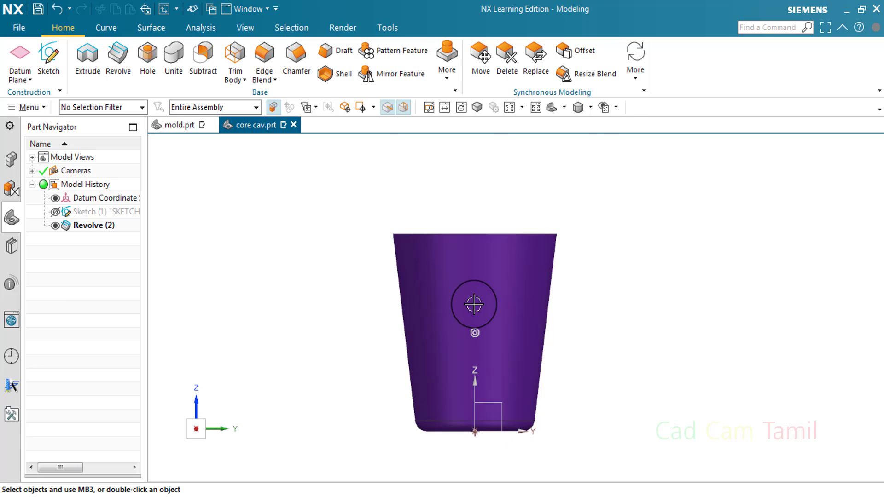
scroll(438, 311, down, 2)
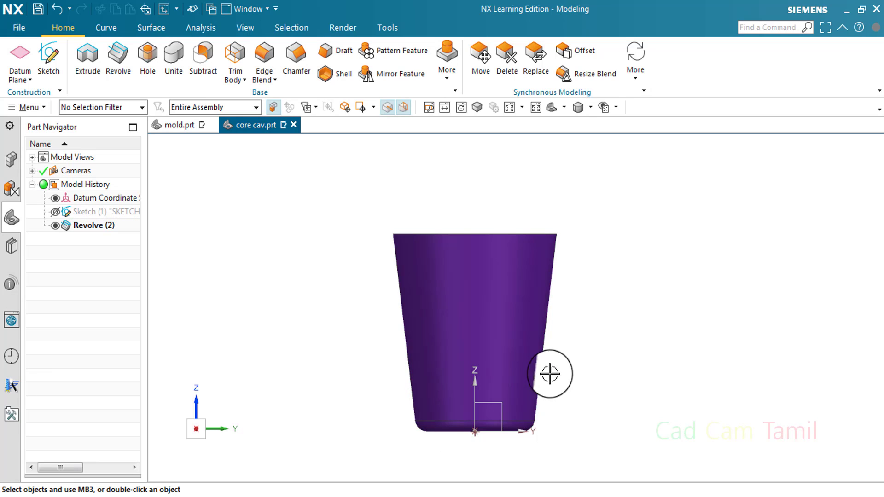
middle_drag(577, 366, 591, 386)
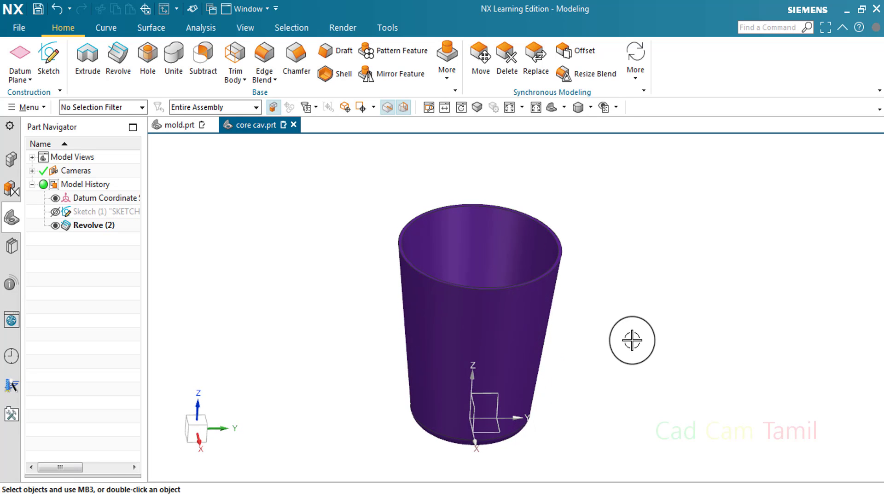
middle_drag(646, 306, 632, 317)
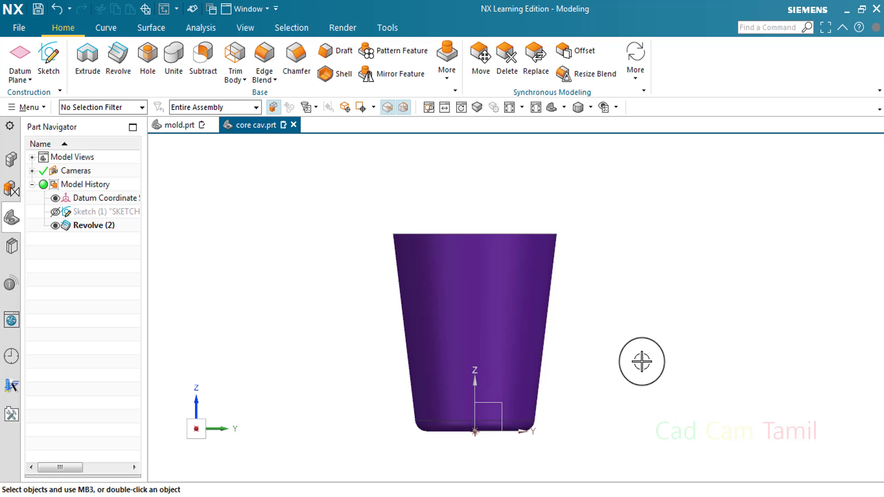
click(501, 249)
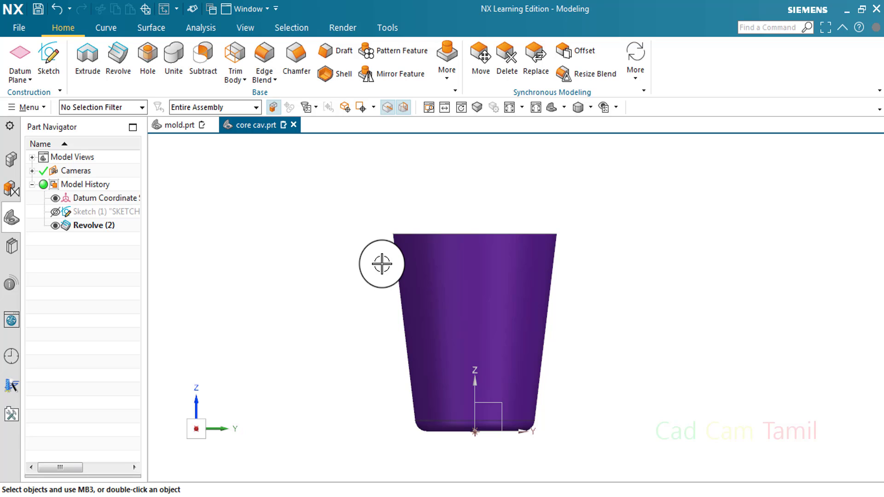
Examine the cup's underside and its rounded bottom edge up close.
middle_drag(415, 296, 415, 311)
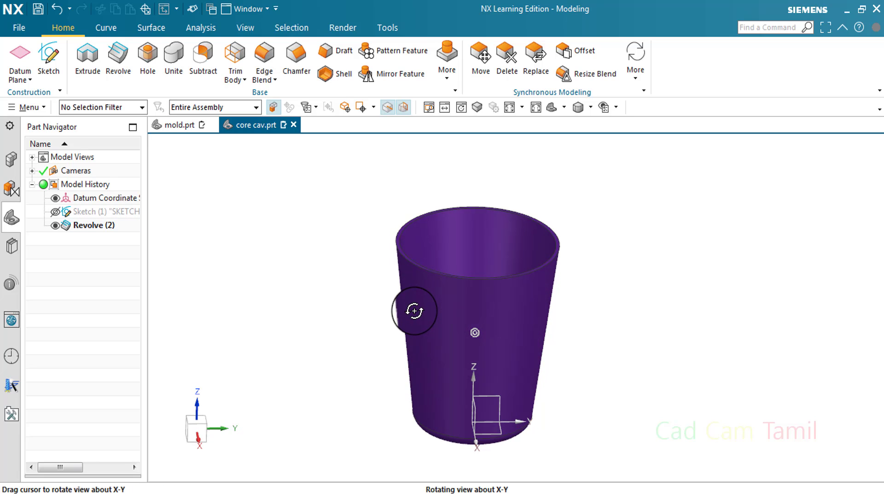
scroll(391, 314, down, 1)
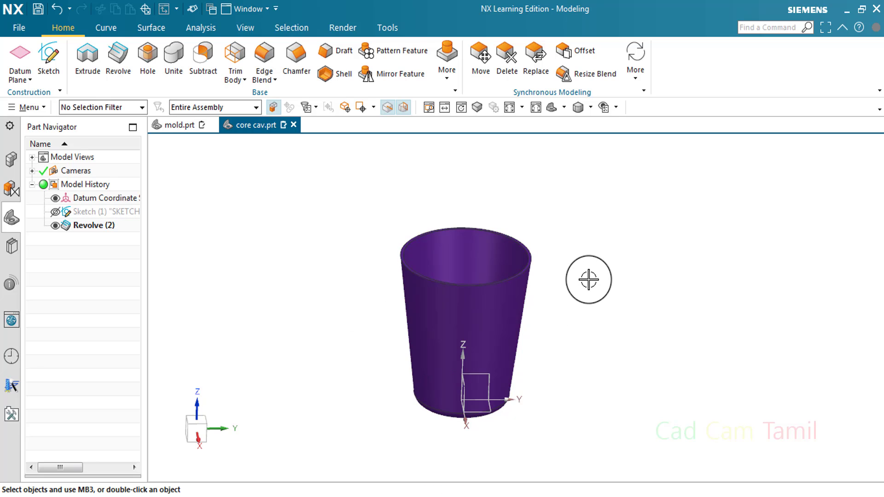
mouse_move(575, 316)
middle_down()
mouse_move(561, 278)
mouse_move(566, 310)
mouse_move(571, 299)
middle_up()
scroll(426, 421, up, 3)
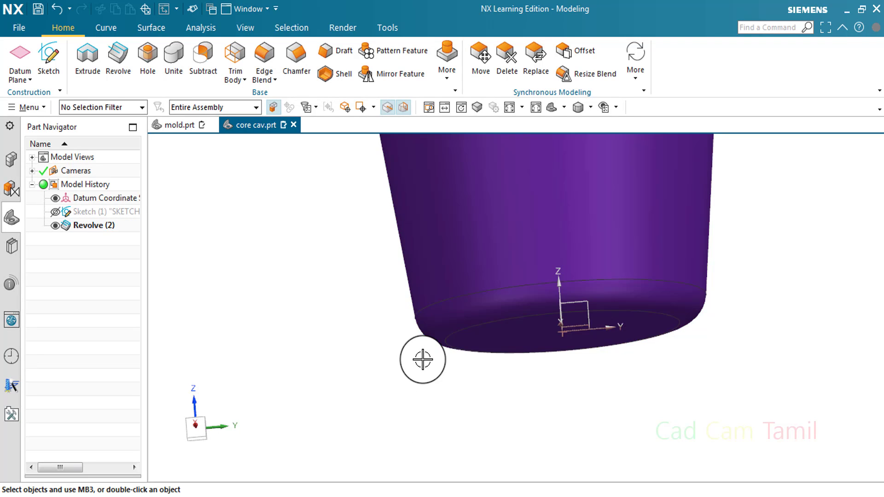
scroll(422, 359, down, 3)
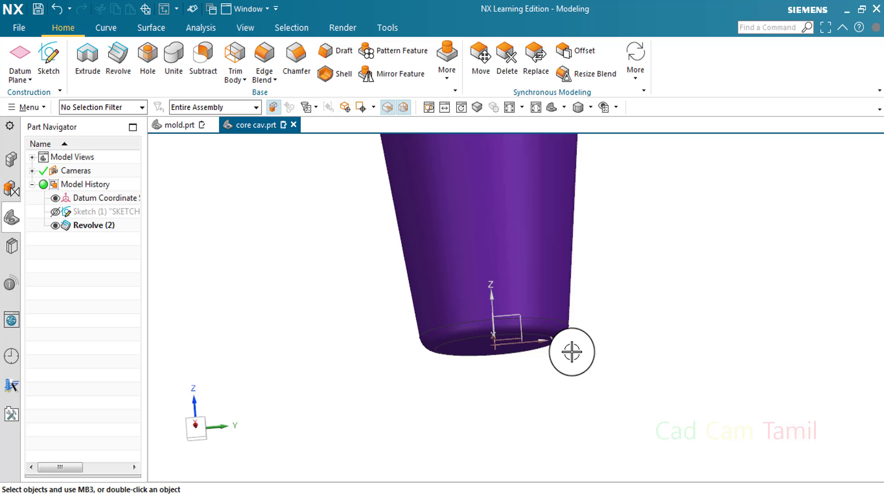
middle_drag(572, 348, 629, 225)
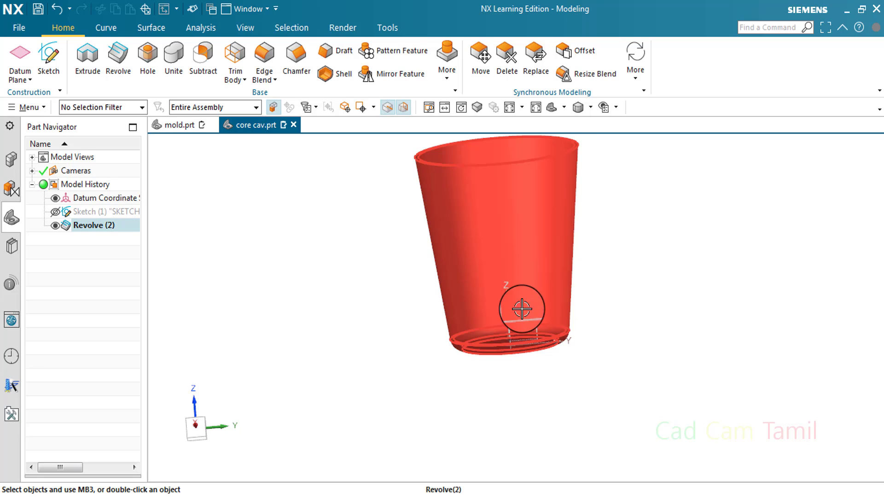
scroll(461, 332, up, 2)
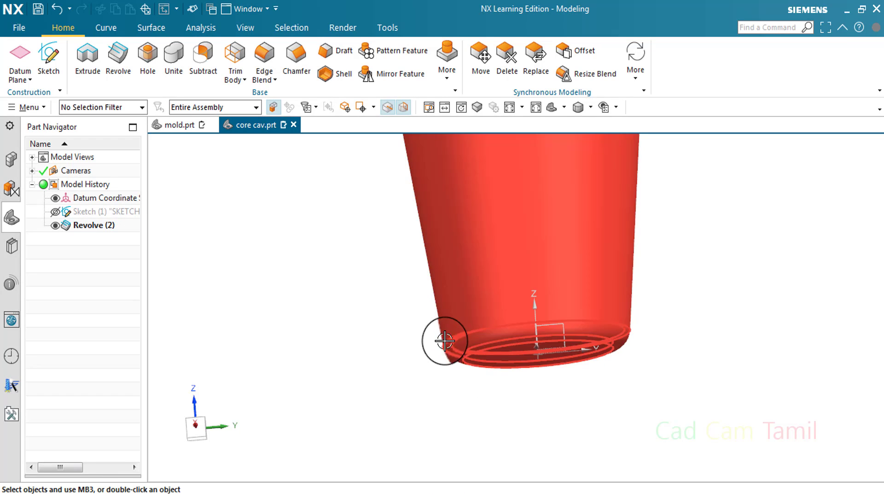
scroll(501, 361, down, 2)
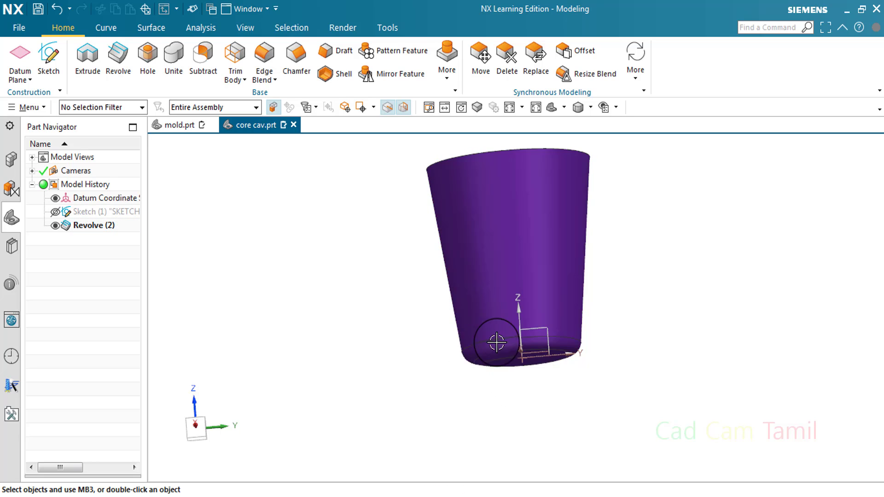
middle_drag(563, 339, 560, 190)
Examine the cup's inner wall, rim thickness and inside floor from above.
middle_drag(591, 339, 604, 322)
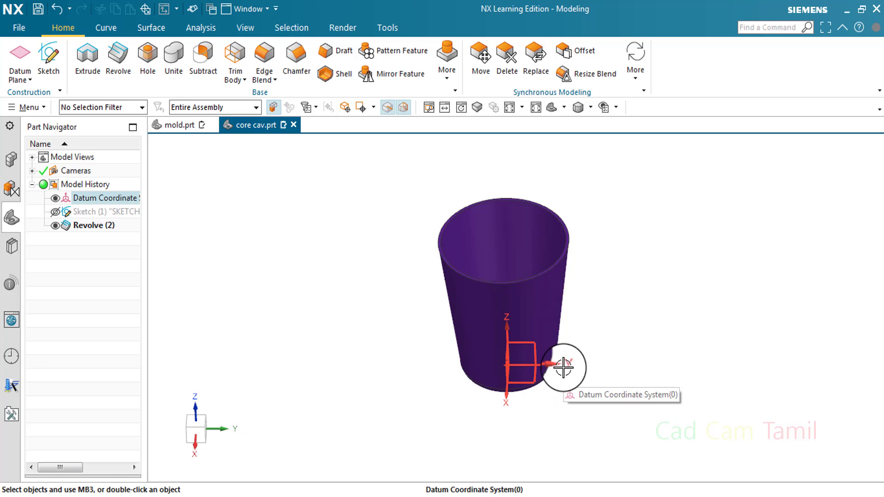
scroll(523, 254, up, 2)
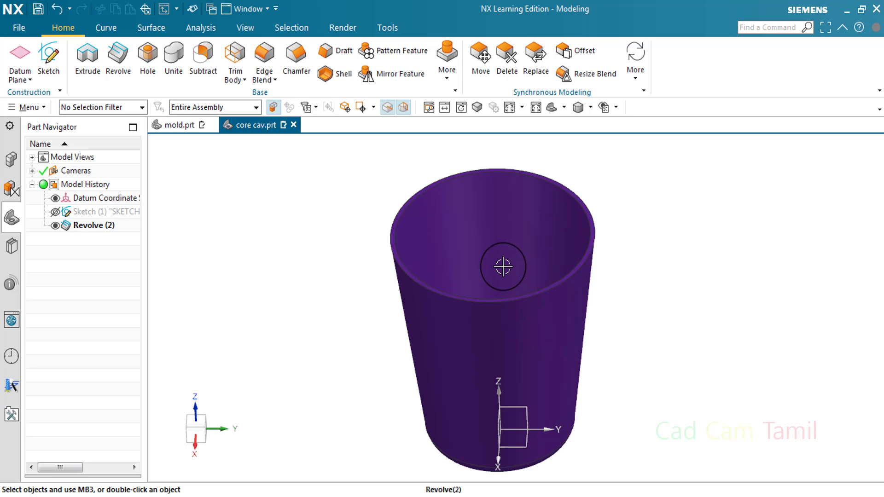
middle_drag(511, 239, 523, 187)
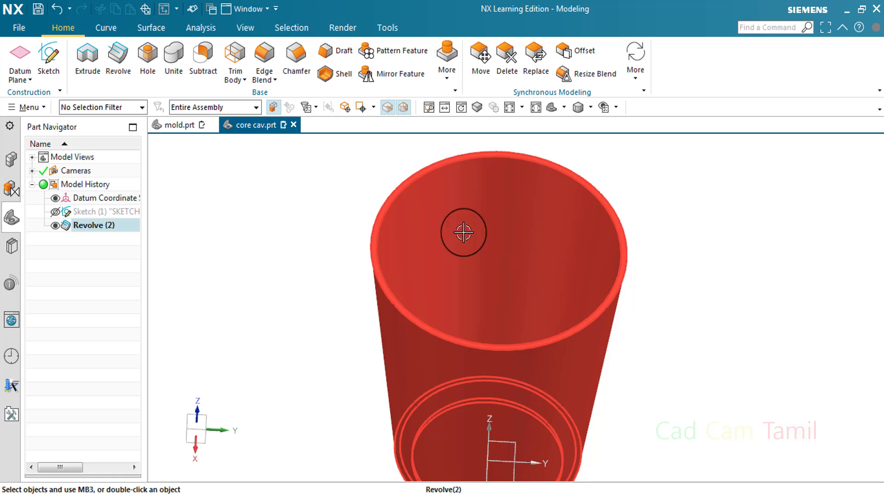
middle_drag(562, 280, 568, 241)
middle_drag(604, 269, 594, 317)
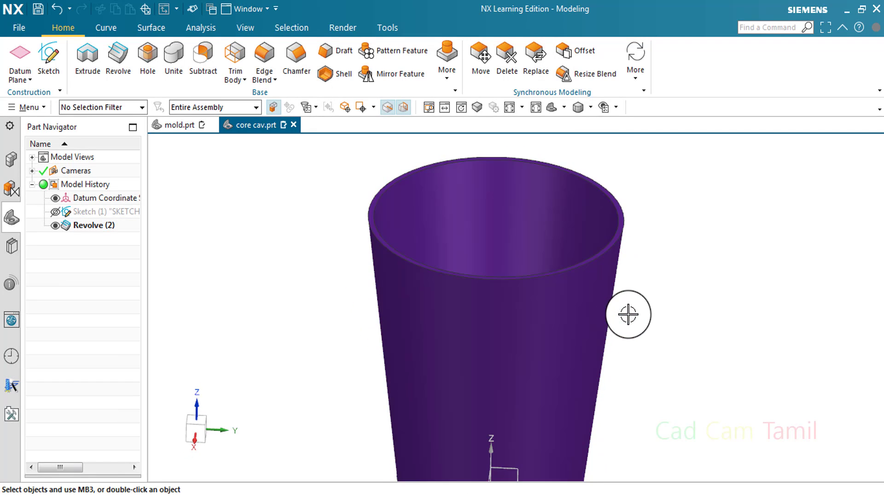
scroll(585, 274, down, 1)
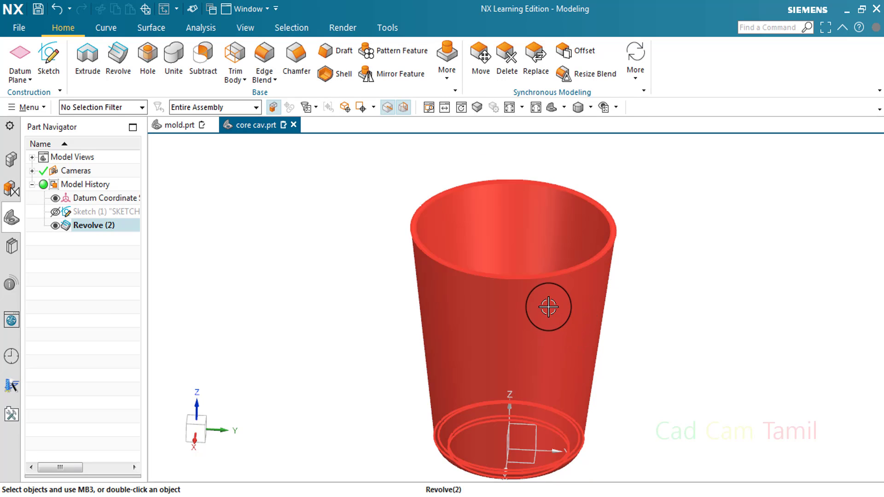
scroll(408, 235, up, 3)
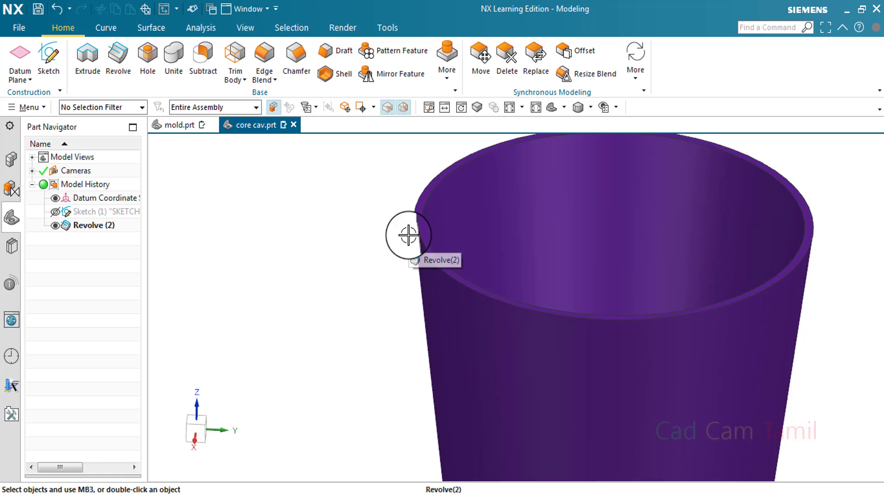
scroll(414, 237, down, 2)
scroll(423, 239, down, 2)
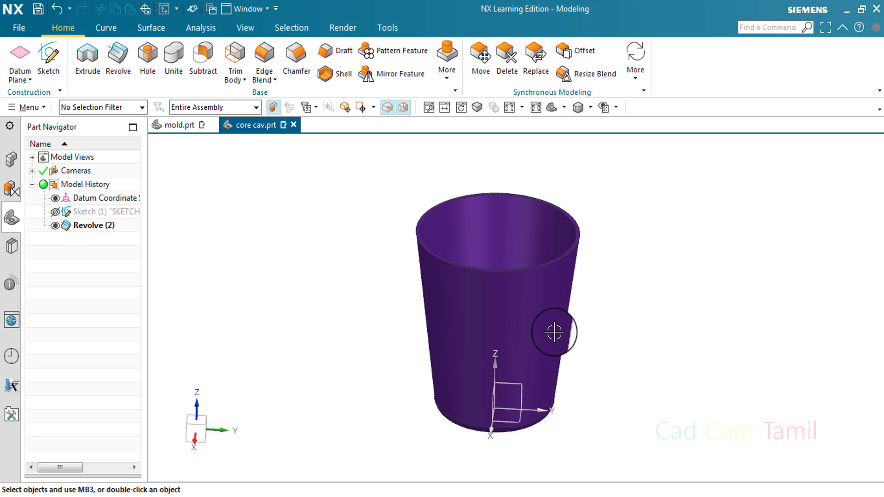
middle_drag(620, 271, 460, 211)
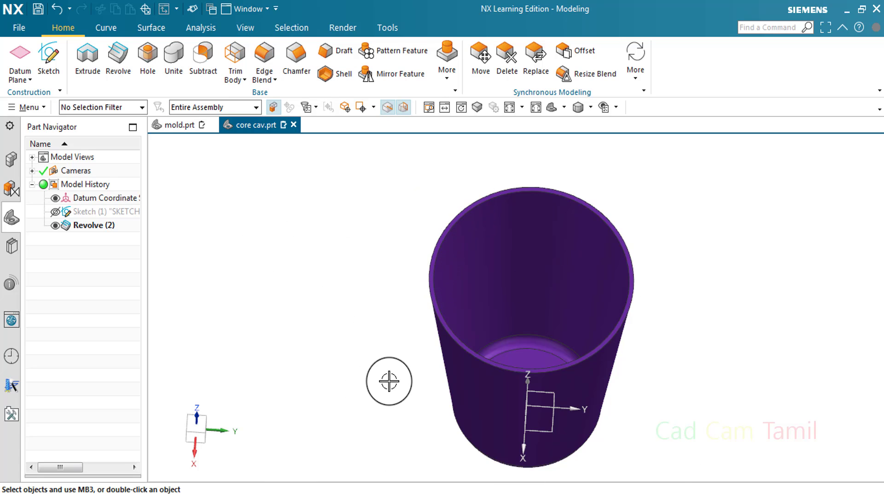
Switch to the mold.prt part and examine the wireframe of the cup between the mold blocks in a straight front view.
scroll(411, 260, up, 2)
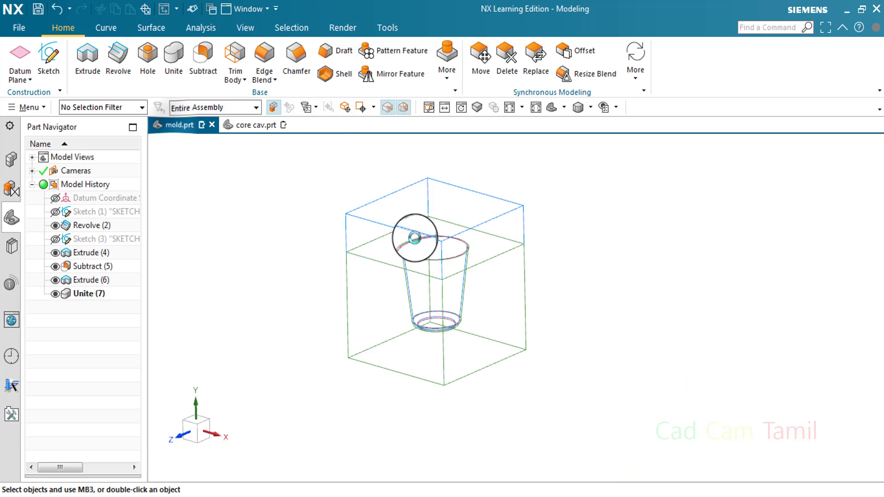
scroll(414, 237, up, 3)
right_drag(726, 237, 704, 236)
middle_drag(703, 240, 592, 282)
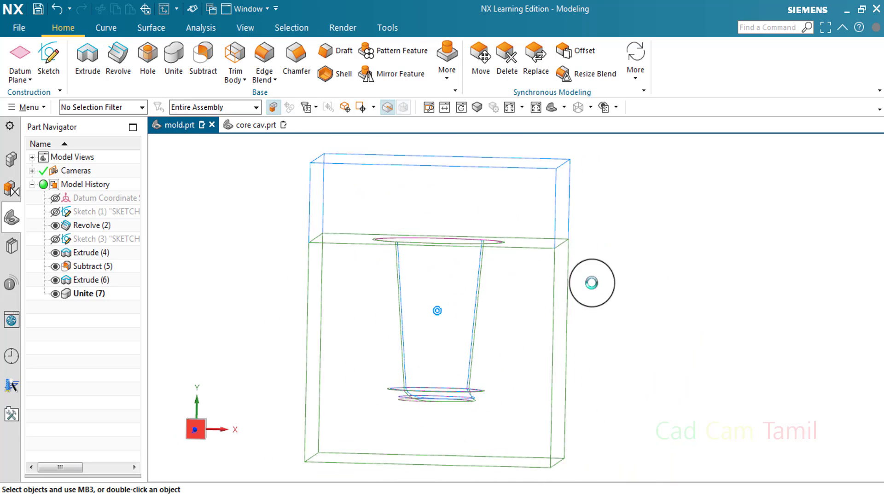
key(F8)
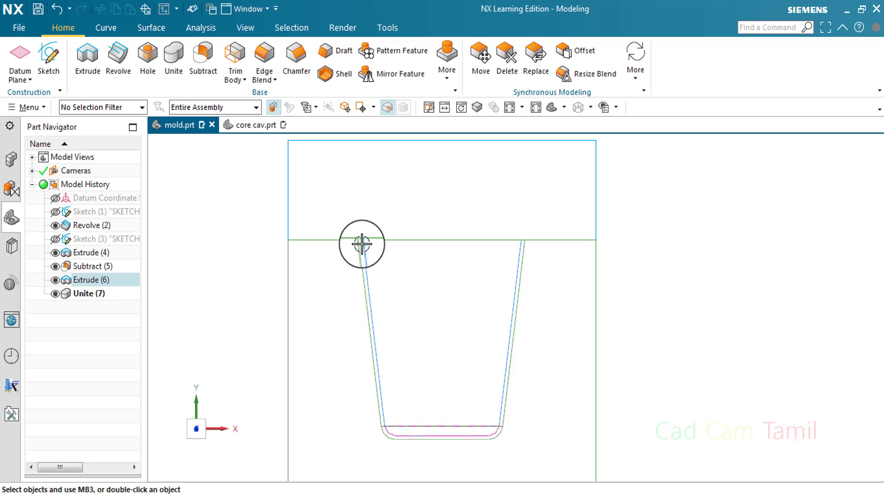
Switch to the core cav.prt part and create a sketch on the plane of the cup's top rim.
click(254, 125)
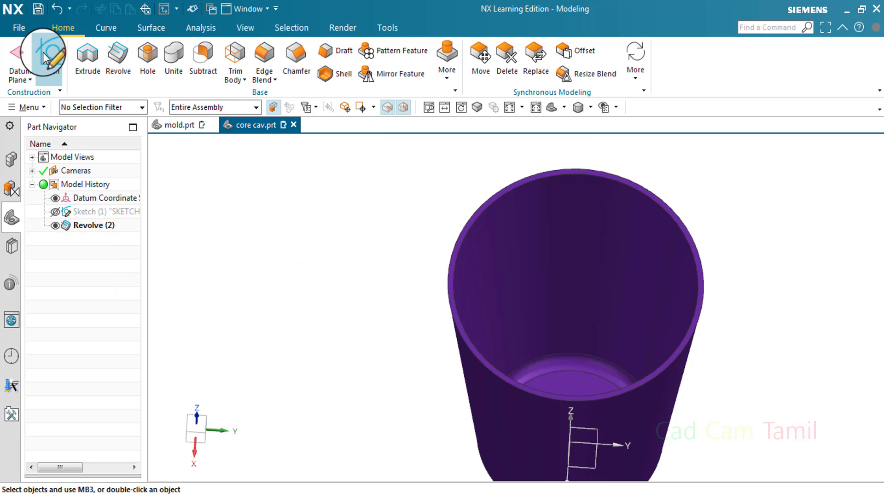
click(46, 53)
scroll(456, 242, up, 2)
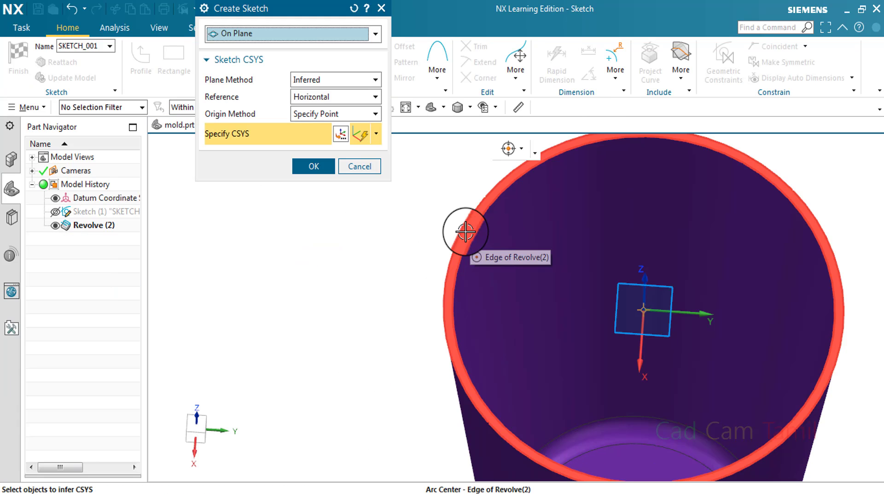
click(464, 231)
click(315, 167)
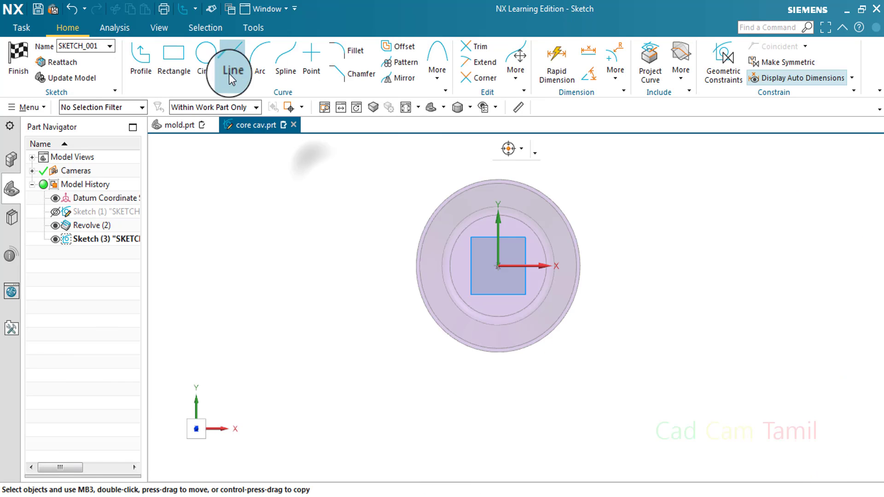
Sketch a centre-based rectangle about 120 mm wide and 102 mm high around the cup, centred on the origin.
click(180, 54)
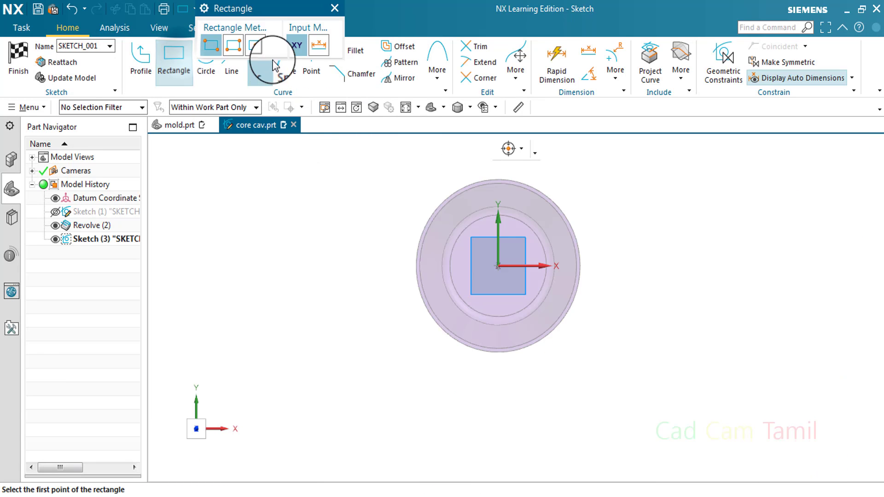
click(256, 44)
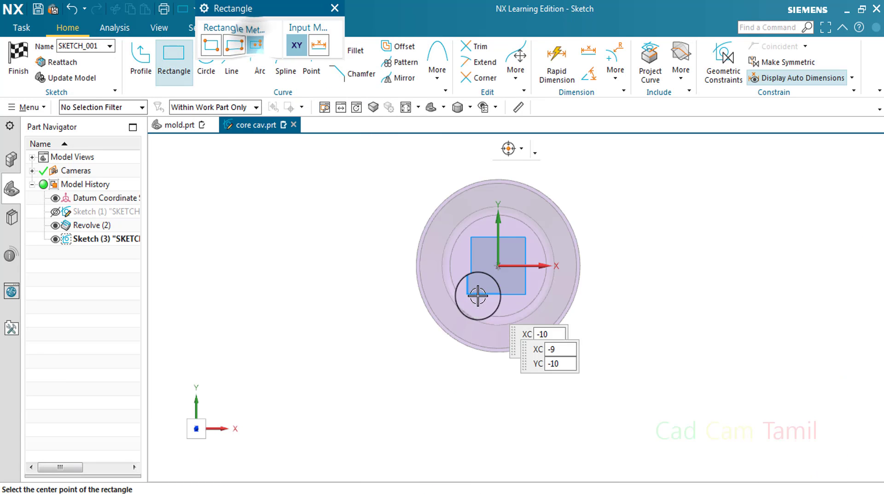
click(498, 266)
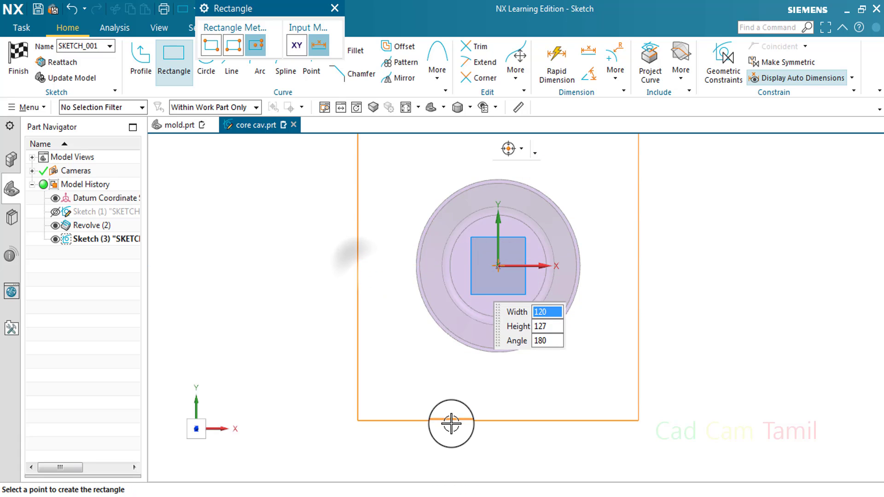
click(430, 383)
scroll(427, 379, down, 2)
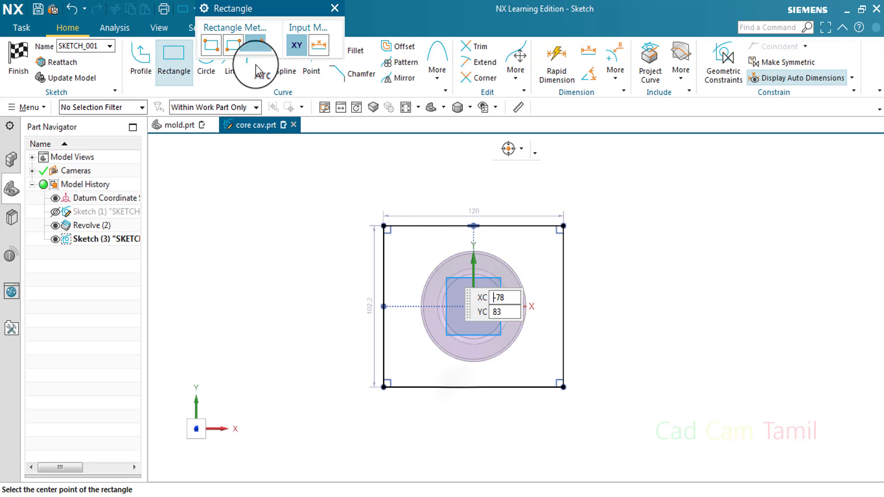
click(335, 9)
Set both the rectangle's width and height to 130 mm and finish the sketch.
scroll(460, 221, up, 3)
scroll(490, 208, down, 3)
drag(490, 208, 483, 194)
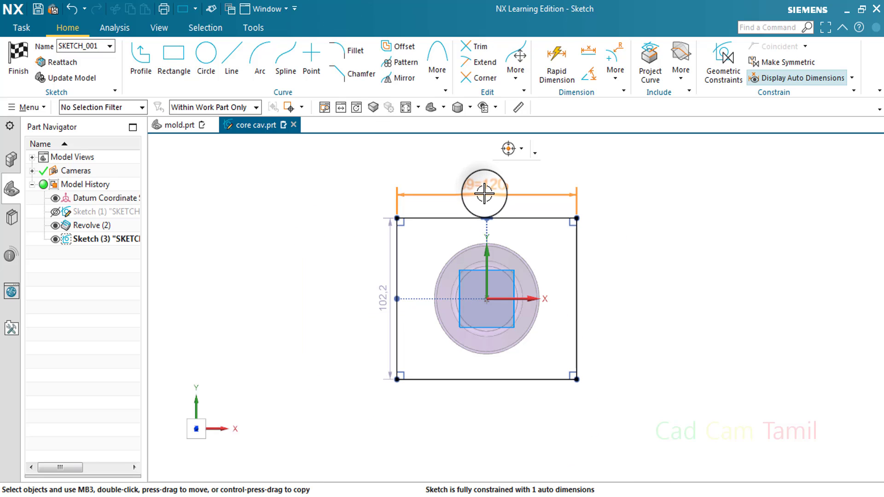
double_click(484, 193)
text(130)
key(Return)
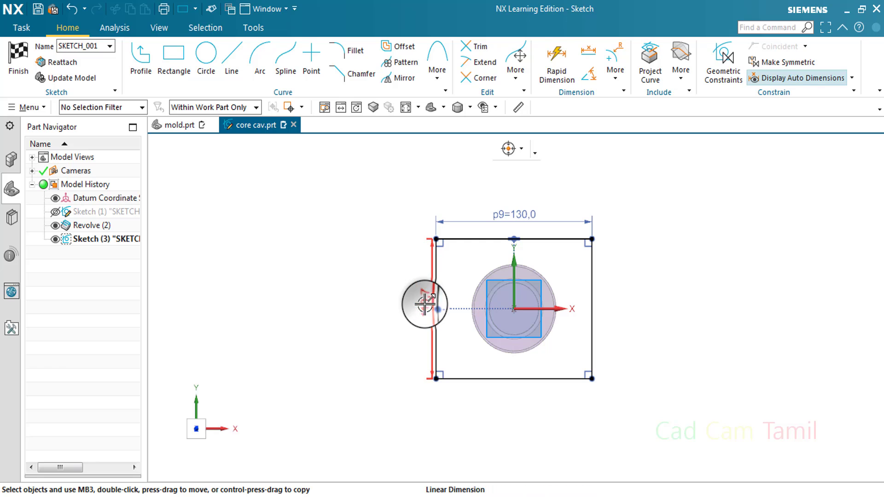
double_click(424, 307)
text(130)
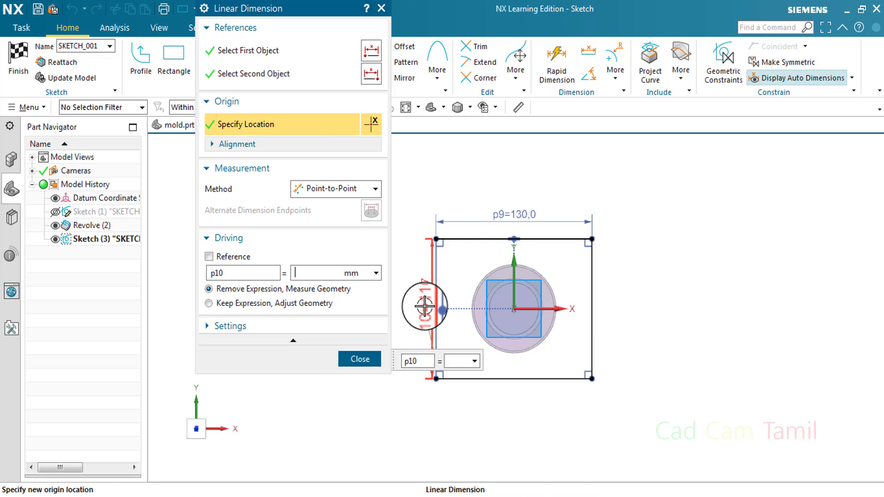
key(Return)
click(356, 358)
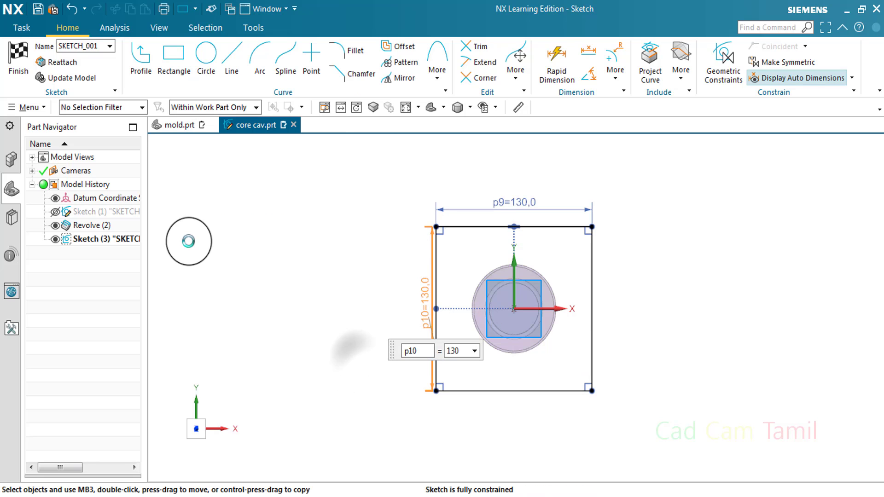
click(20, 63)
Check the square sketch against the cup rim from the side, then select it for an extrusion directed down toward the cup's base.
middle_drag(373, 340, 658, 300)
right_click(635, 299)
click(635, 299)
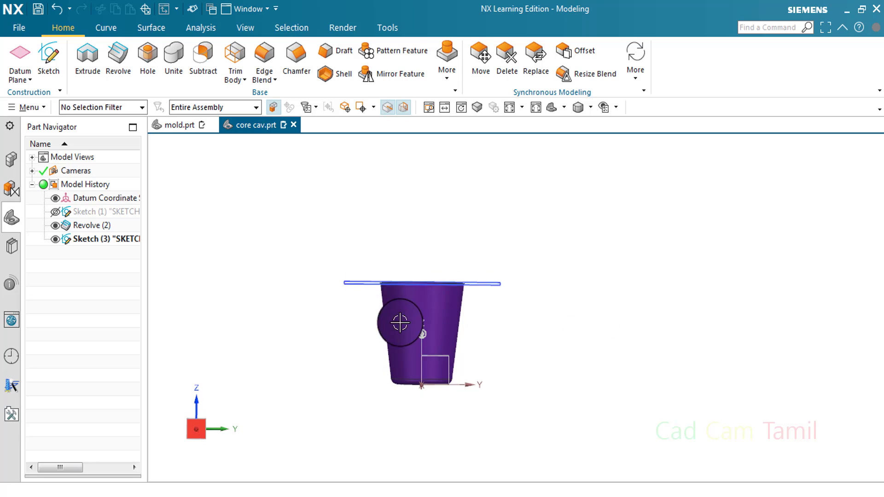
scroll(442, 276, up, 10)
scroll(424, 273, down, 10)
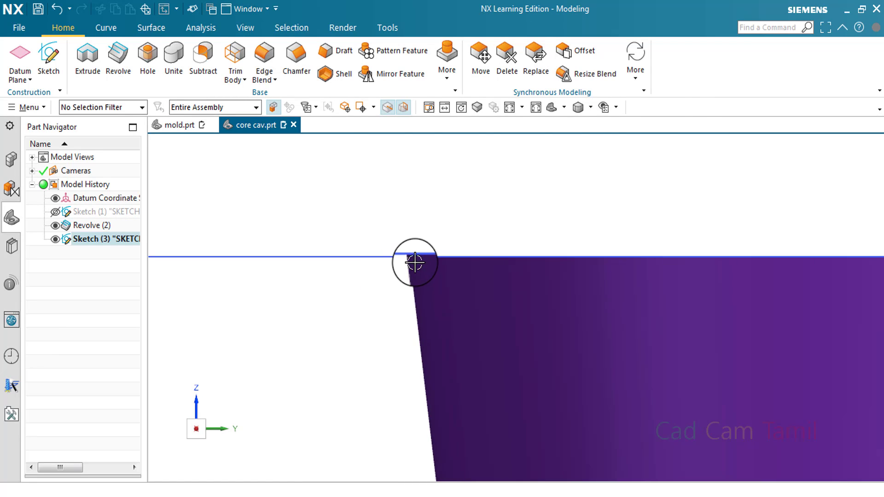
middle_drag(689, 336, 392, 276)
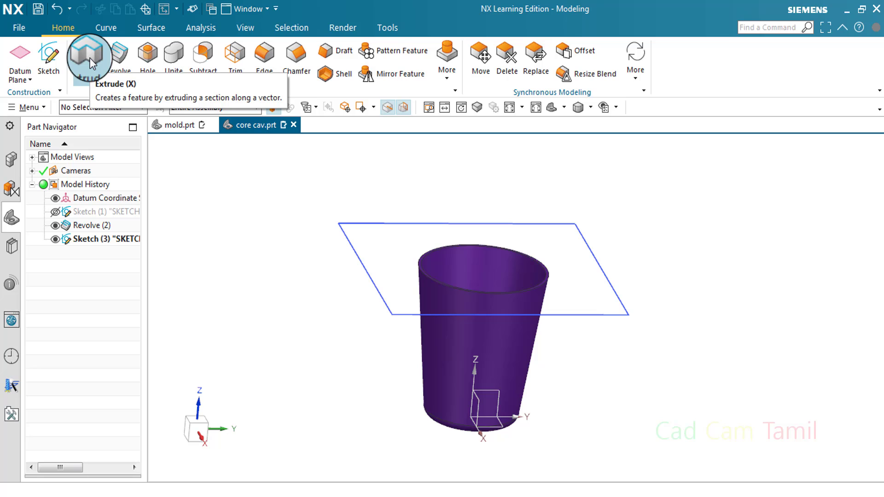
click(90, 58)
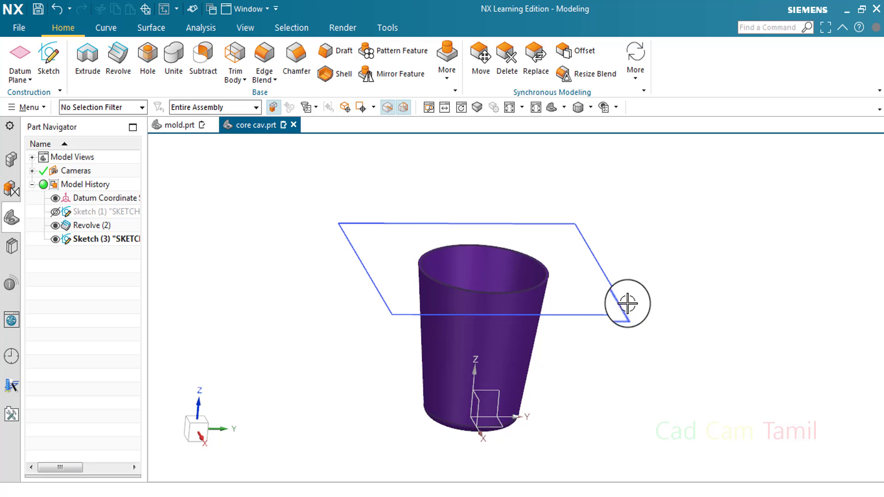
click(88, 55)
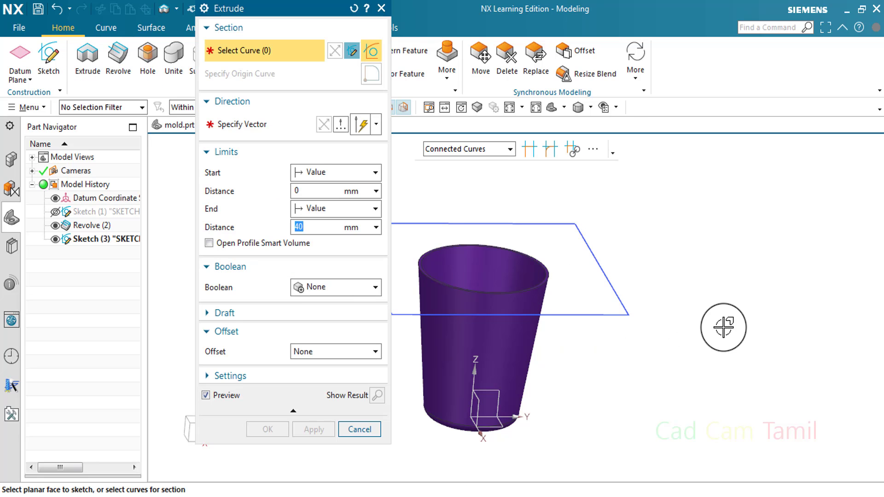
scroll(713, 322, down, 2)
click(661, 315)
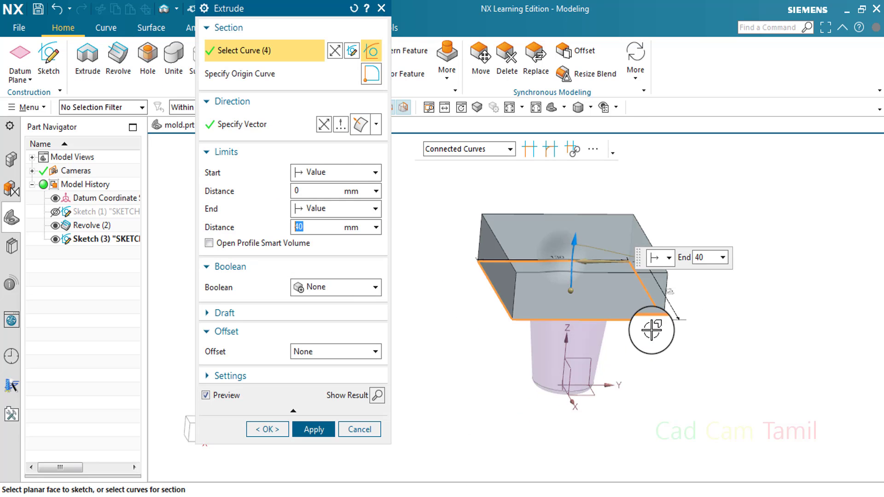
click(323, 125)
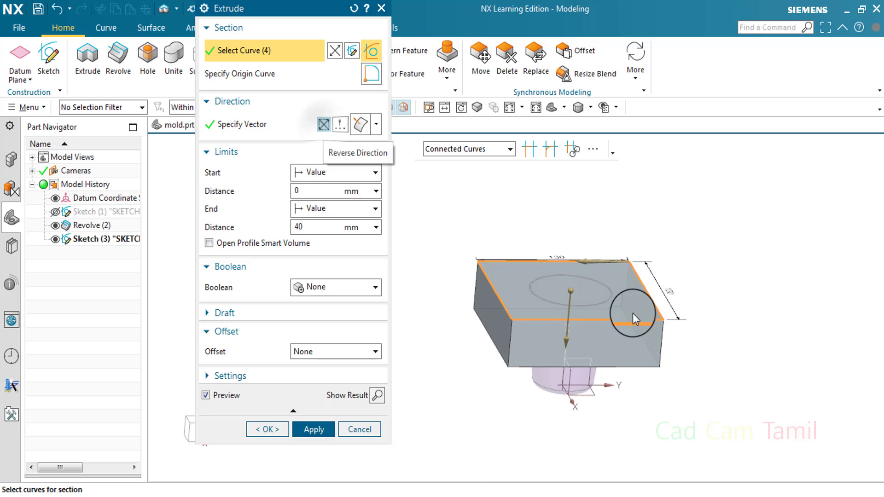
Lengthen the extrusion preview to 97 mm in a straight side view and display the model as Wireframe with Dim Edges.
scroll(577, 345, up, 2)
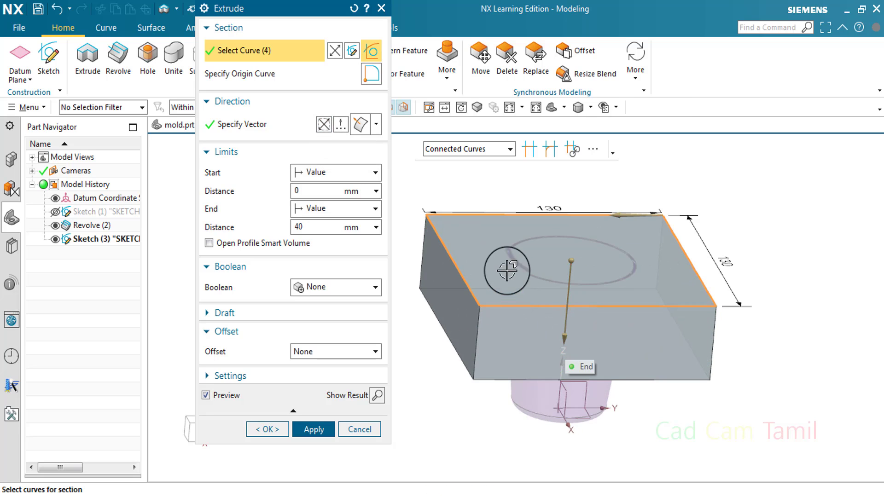
drag(565, 341, 559, 402)
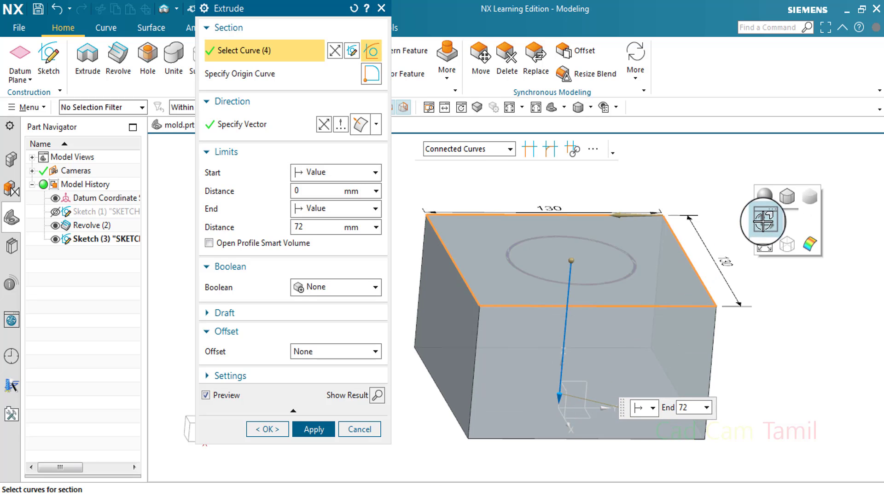
key(F8)
drag(565, 394, 562, 449)
click(590, 108)
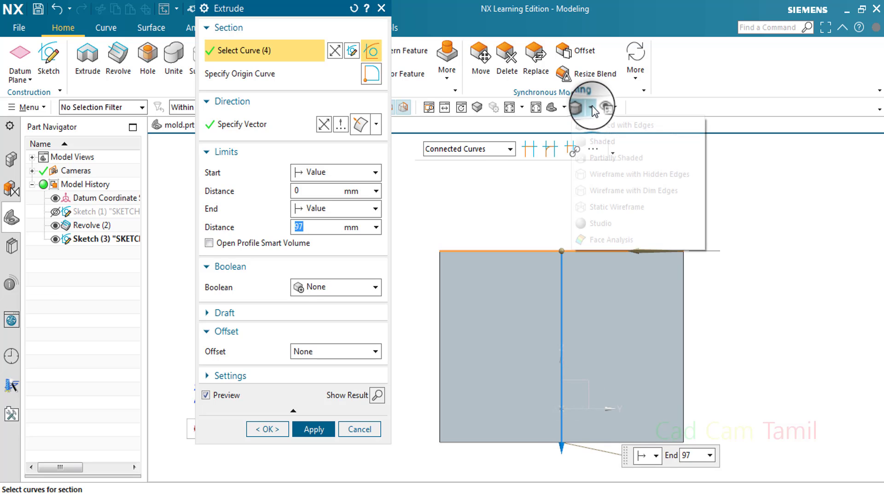
click(593, 191)
scroll(544, 212, down, 2)
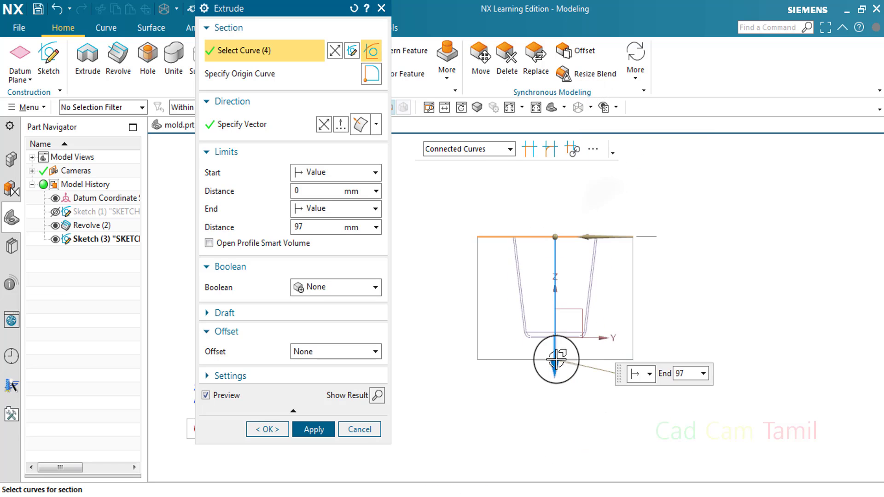
Extend the extrusion's end distance to 104 mm and create the block as a separate body.
scroll(555, 360, up, 3)
mouse_move(555, 366)
mouse_down()
mouse_move(559, 387)
mouse_move(561, 378)
mouse_up()
scroll(574, 335, down, 3)
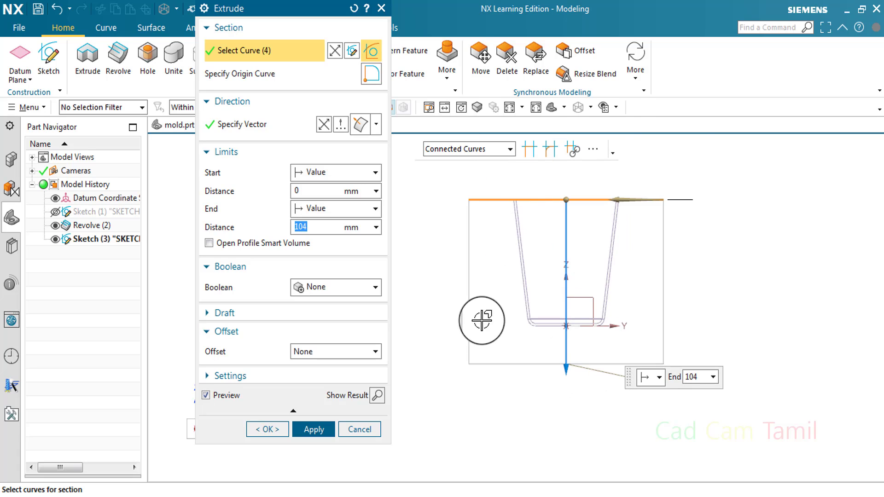
click(328, 429)
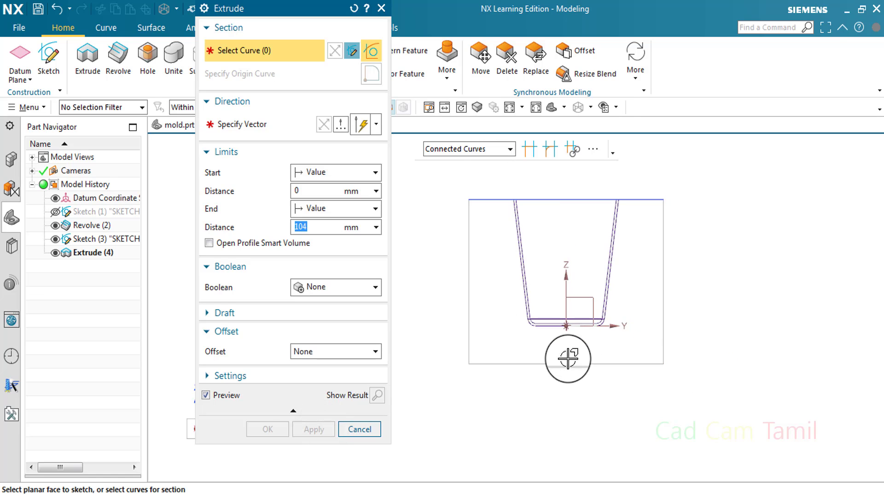
scroll(570, 342, up, 1)
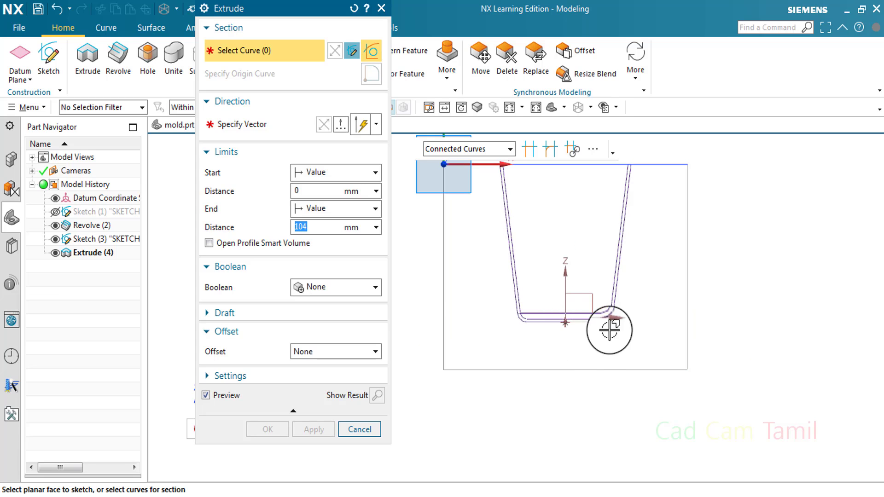
click(368, 434)
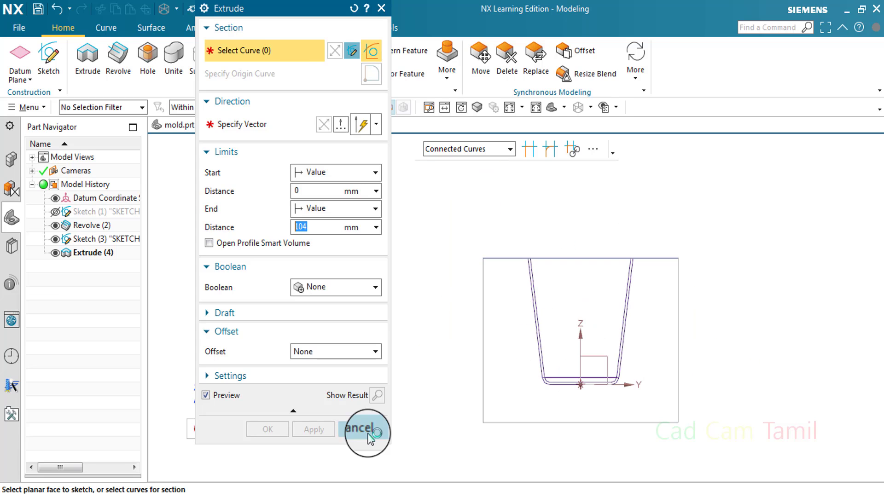
Return to a shaded display and examine the cup's rim where it meets the block's top face.
middle_drag(437, 345, 479, 391)
click(591, 108)
click(612, 157)
mouse_move(416, 227)
middle_down()
mouse_move(396, 207)
mouse_move(424, 239)
middle_up()
scroll(537, 278, up, 10)
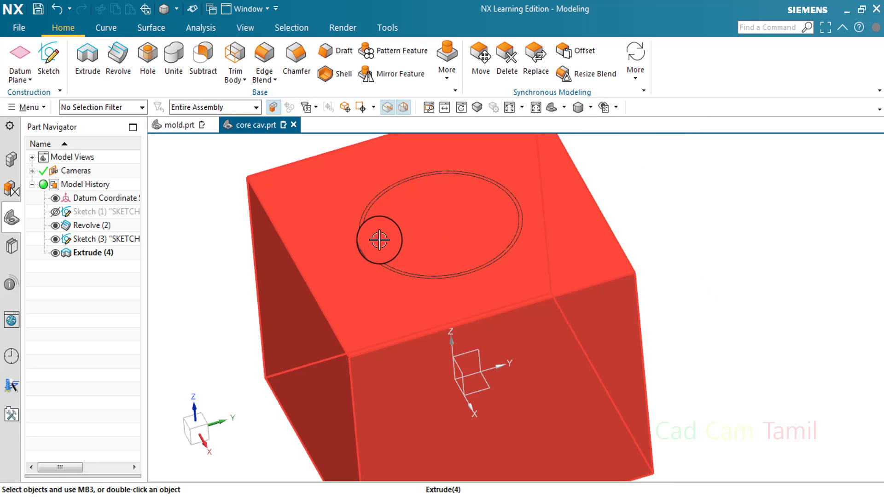
scroll(494, 333, down, 2)
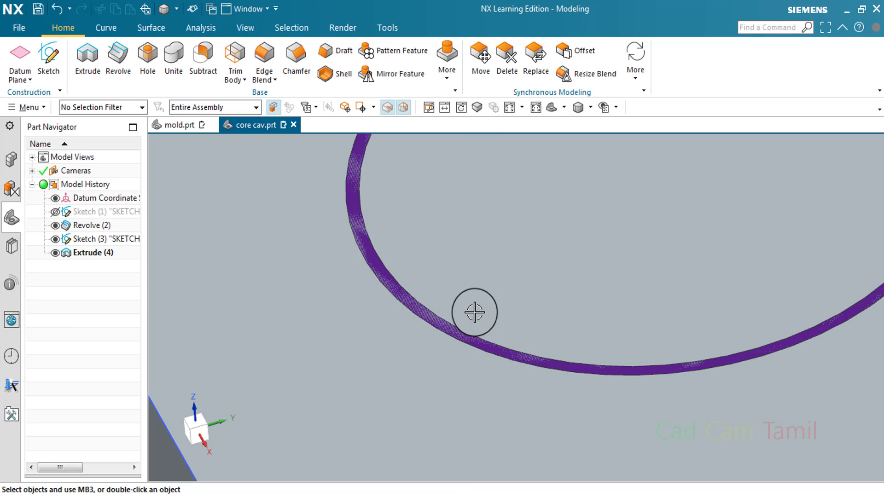
scroll(474, 313, down, 4)
middle_drag(660, 316, 523, 330)
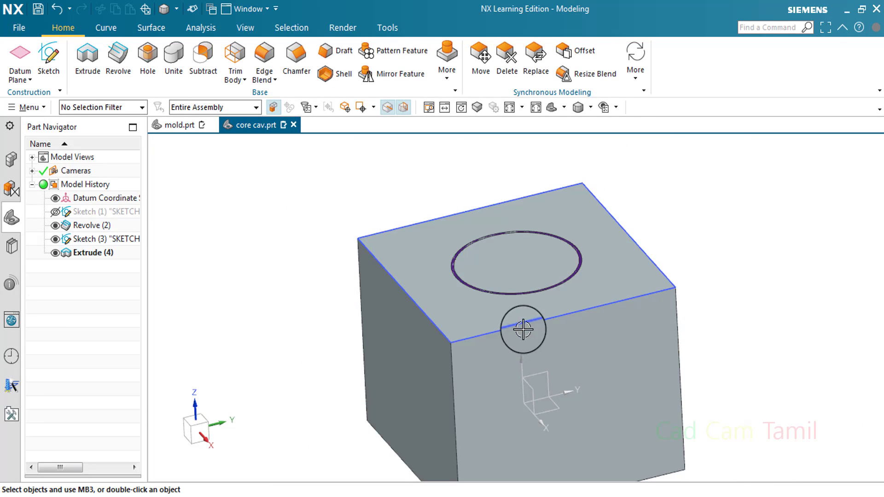
scroll(438, 276, up, 1)
scroll(438, 277, down, 2)
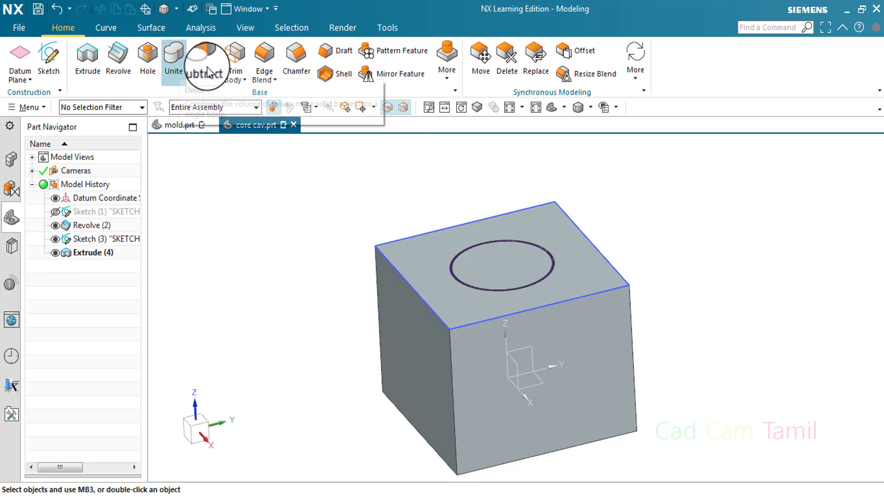
click(438, 318)
key(Escape)
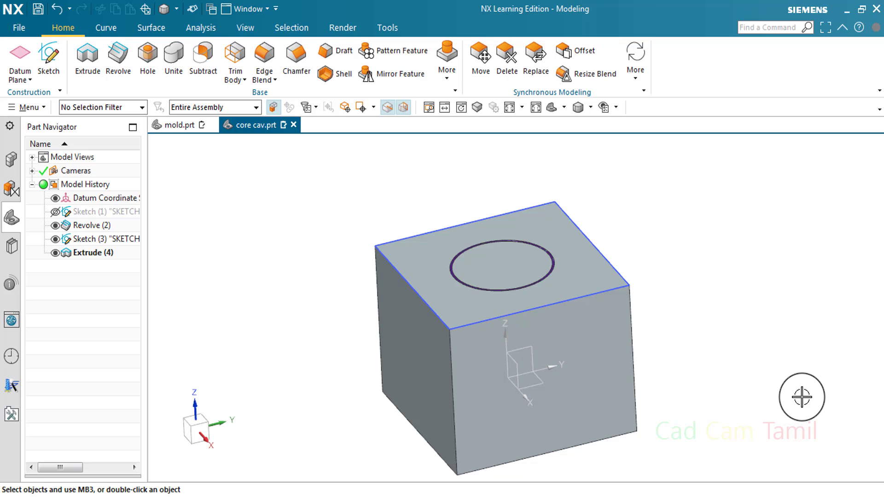
Subtract the cup body from the 130 mm square block, keeping the cup as the tool body.
click(203, 53)
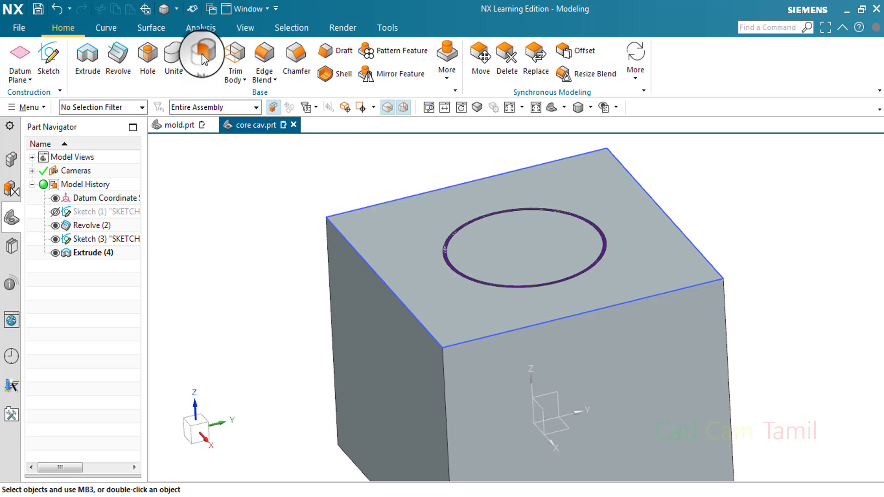
drag(274, 5, 227, 81)
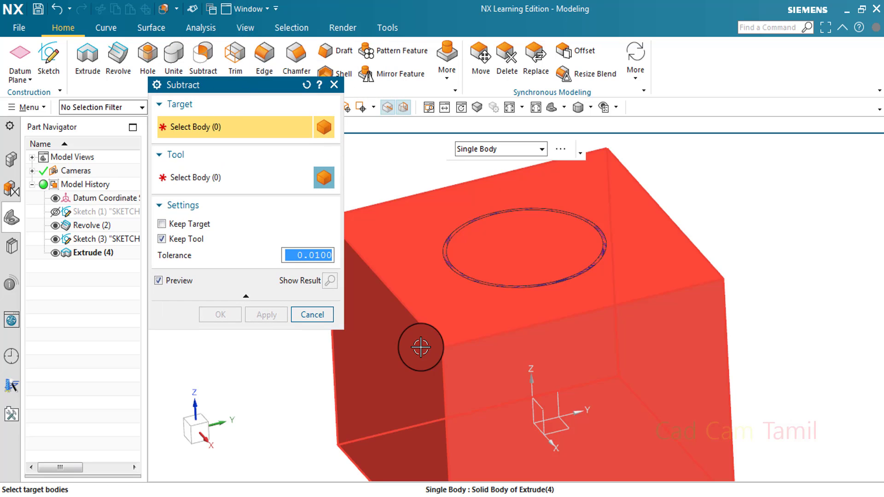
click(420, 347)
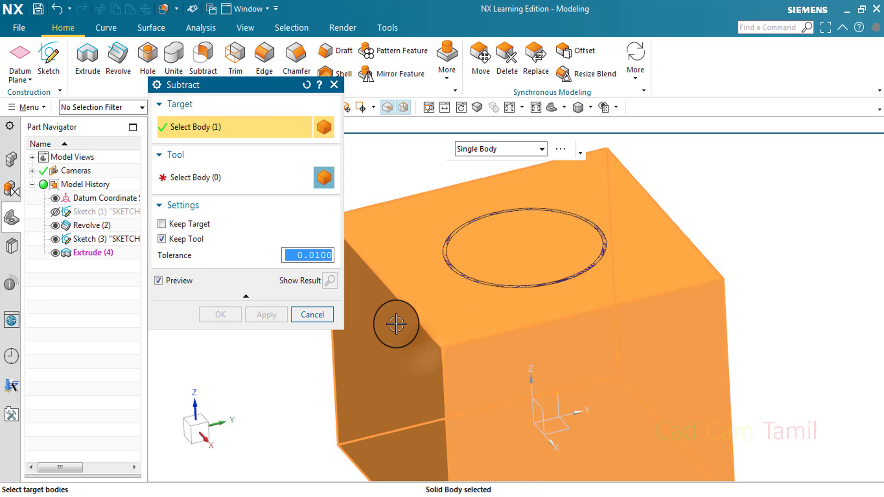
click(213, 178)
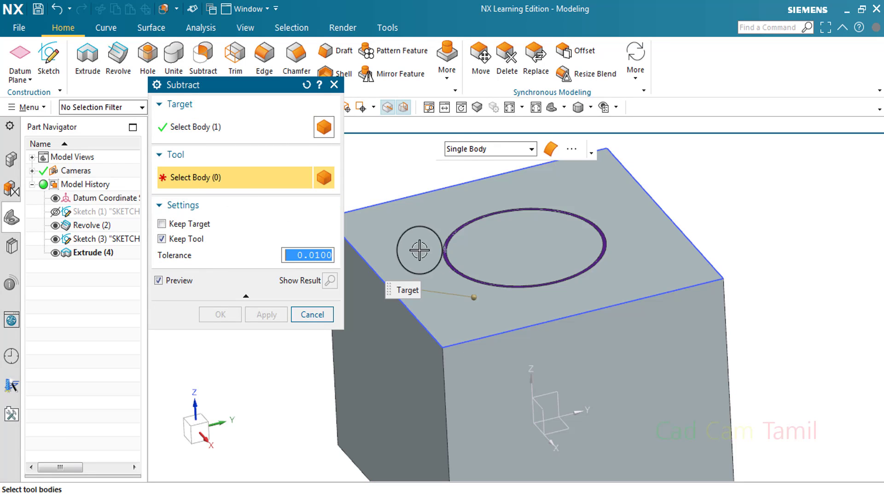
click(447, 257)
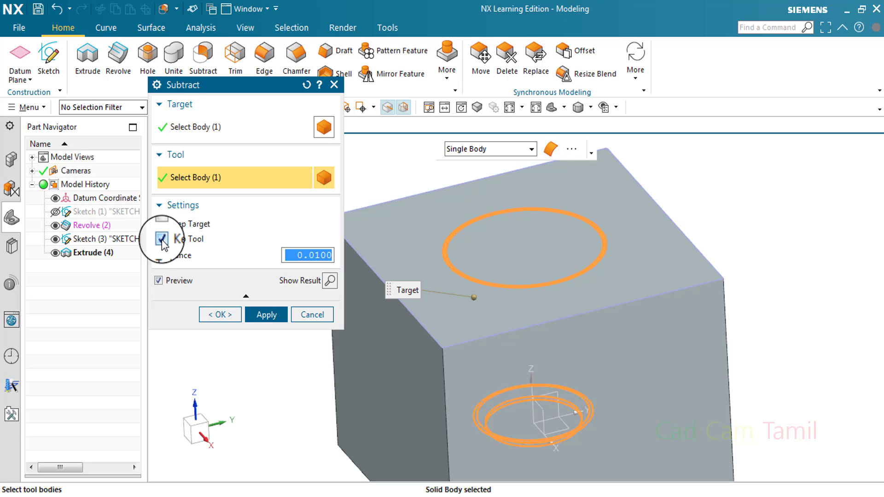
click(266, 314)
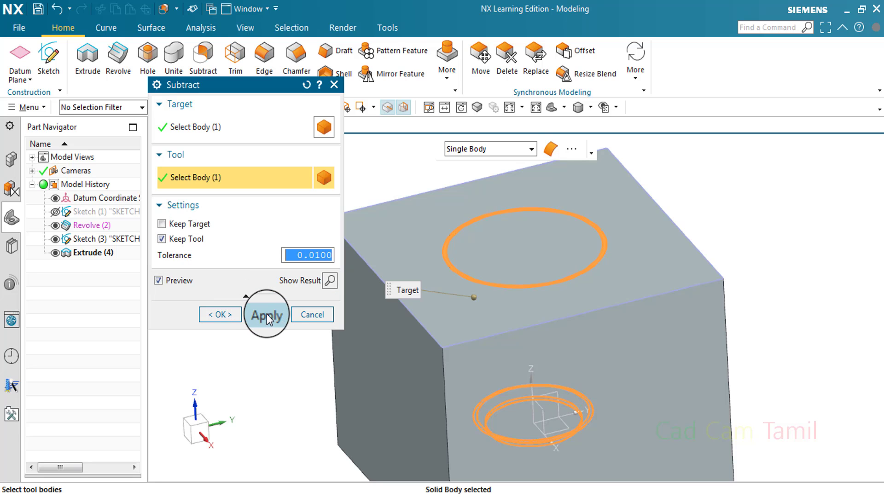
Change the object display color of the cavity block to magenta.
scroll(469, 233, up, 10)
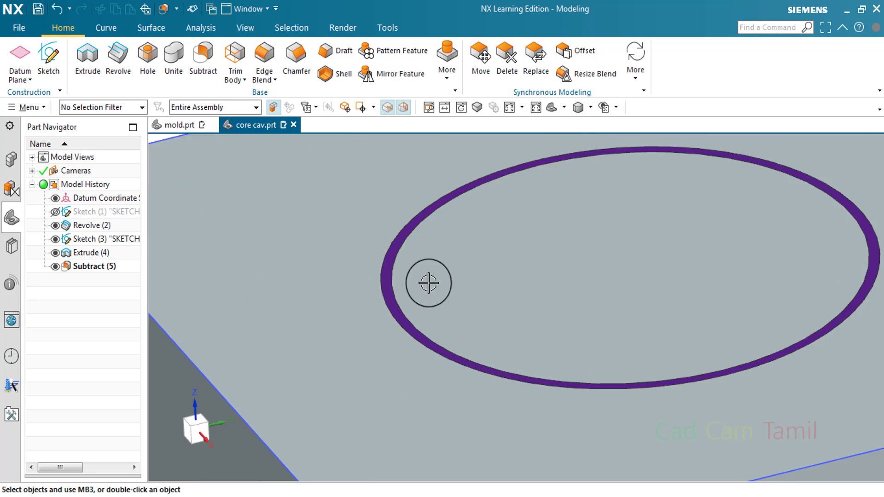
scroll(340, 297, down, 10)
scroll(462, 251, up, 3)
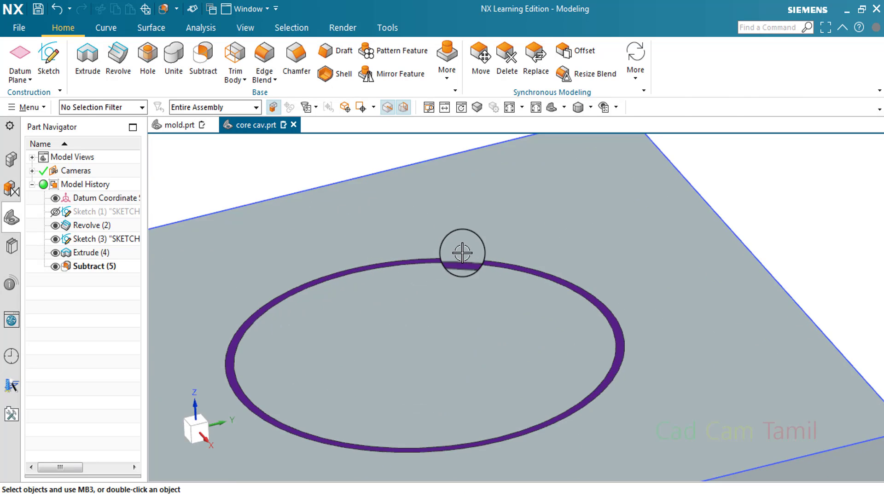
scroll(380, 208, down, 3)
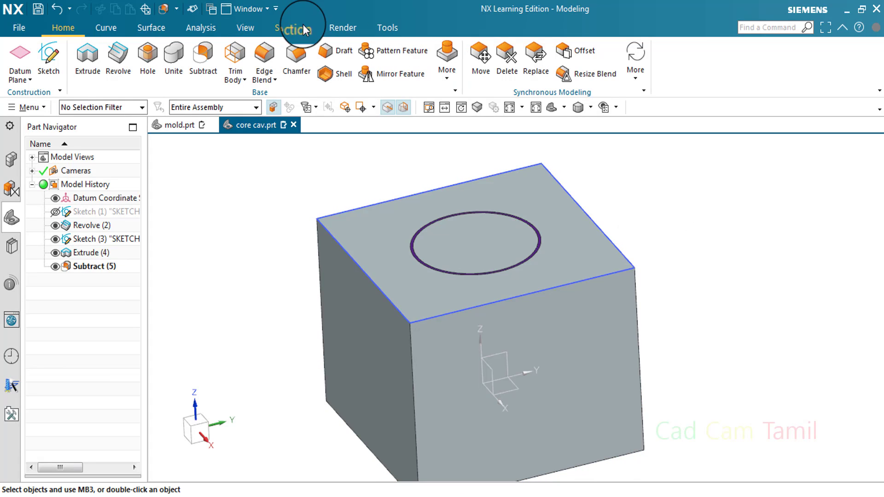
click(341, 27)
click(290, 28)
click(249, 29)
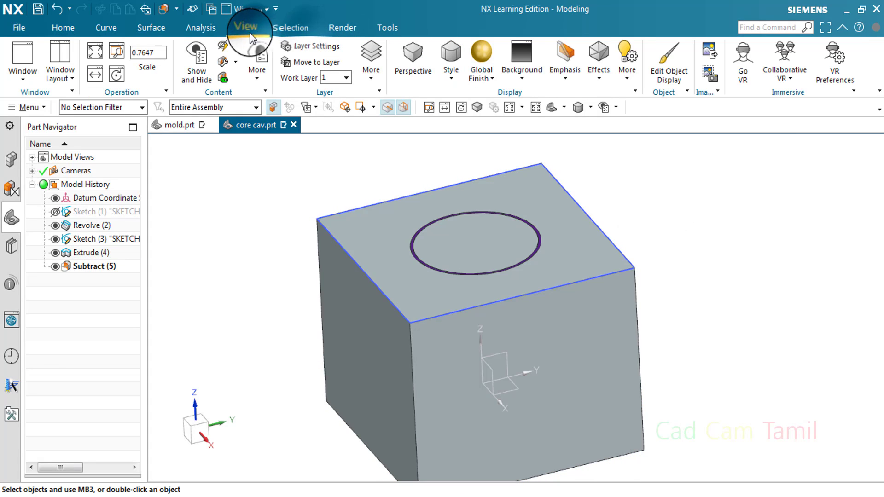
click(669, 62)
click(612, 375)
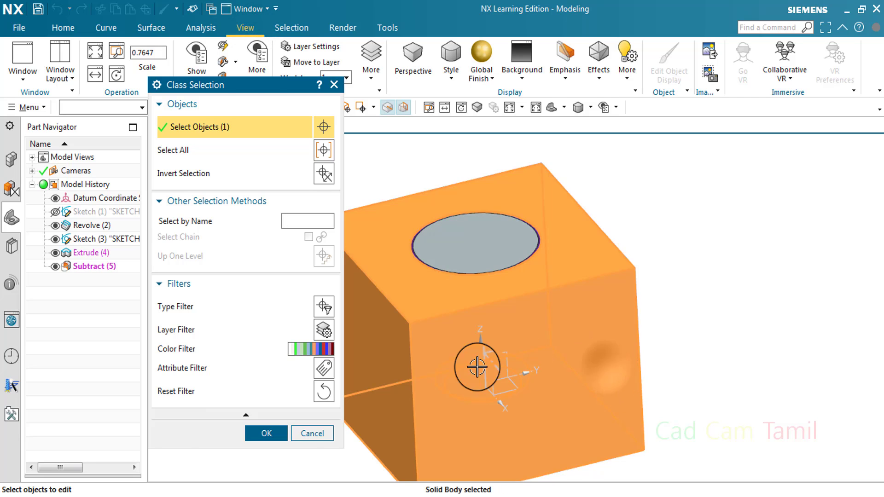
click(266, 433)
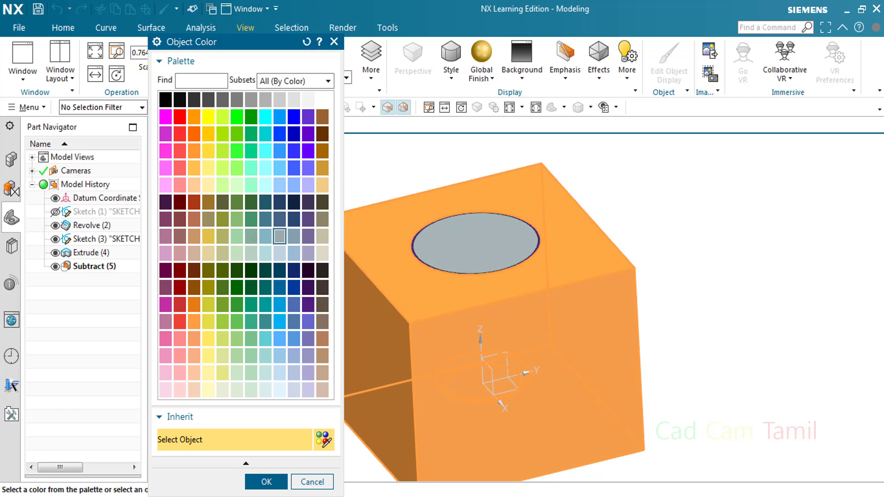
click(166, 120)
click(265, 482)
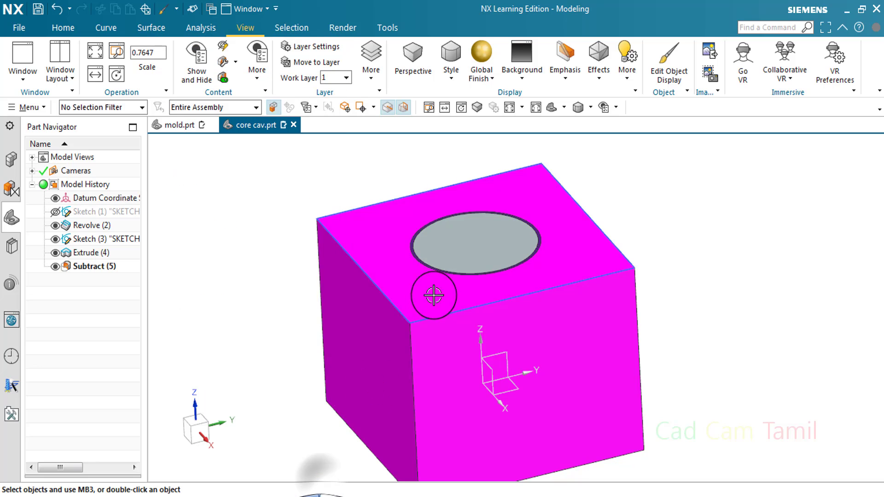
Hide the solid plug inside the cup and the cup itself to expose the cavity in the block.
scroll(420, 312, up, 2)
scroll(442, 308, down, 3)
scroll(472, 257, up, 4)
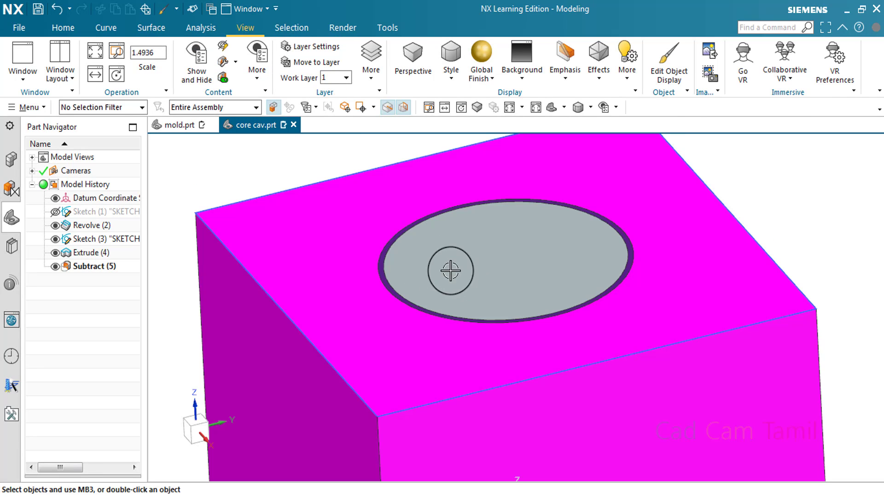
scroll(363, 282, up, 5)
scroll(441, 272, down, 4)
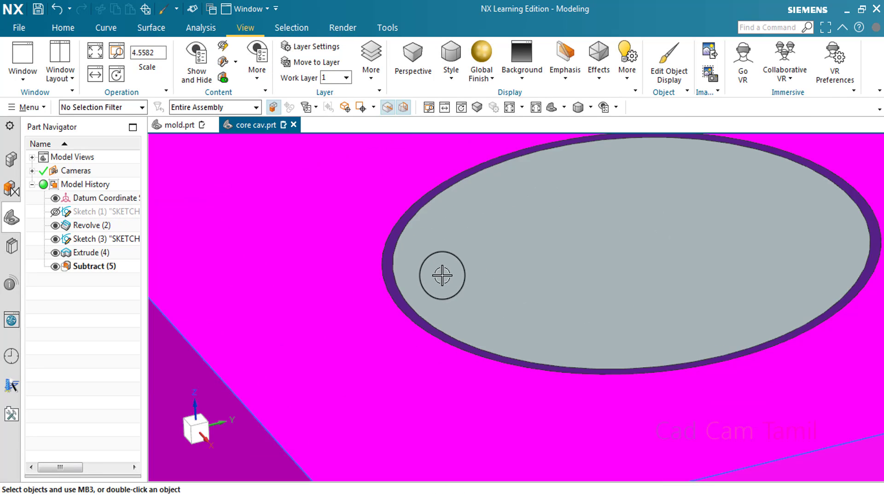
scroll(505, 284, down, 3)
click(614, 107)
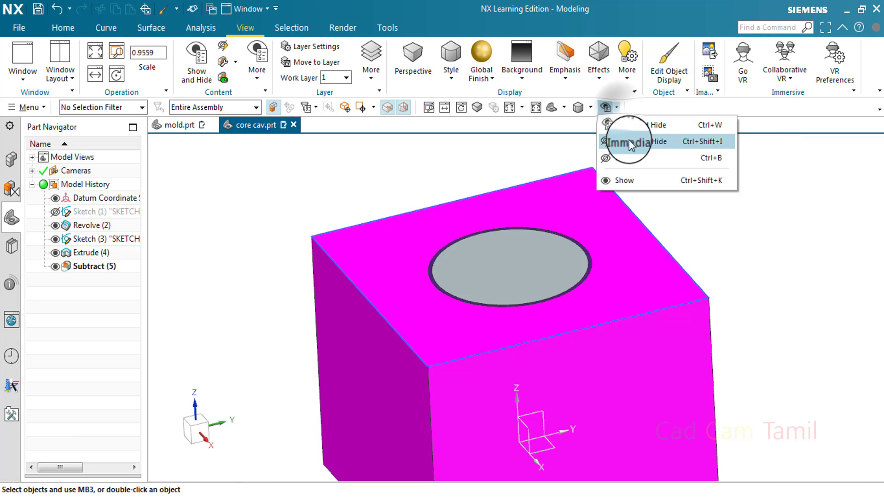
click(629, 140)
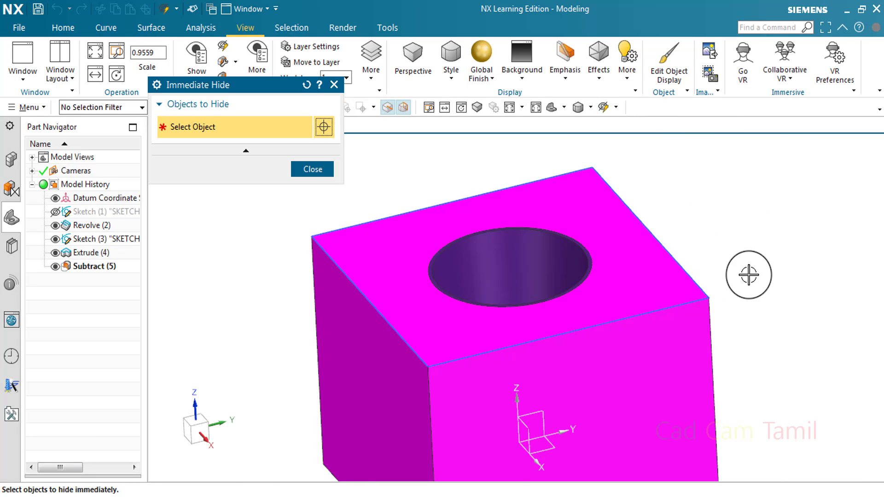
middle_drag(750, 272, 558, 296)
click(559, 296)
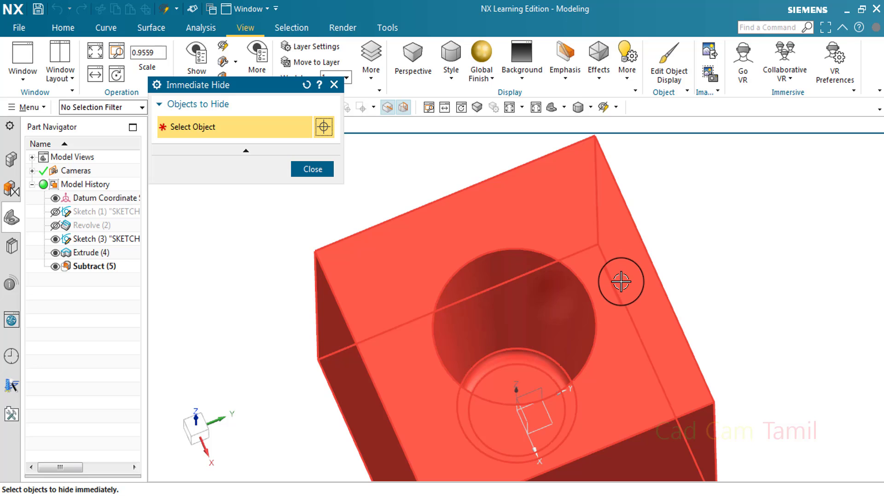
middle_click(621, 282)
Inspect the cavity's tapered wall and rounded base in a one-plane view section along Y, then discard the section.
middle_drag(620, 281, 658, 376)
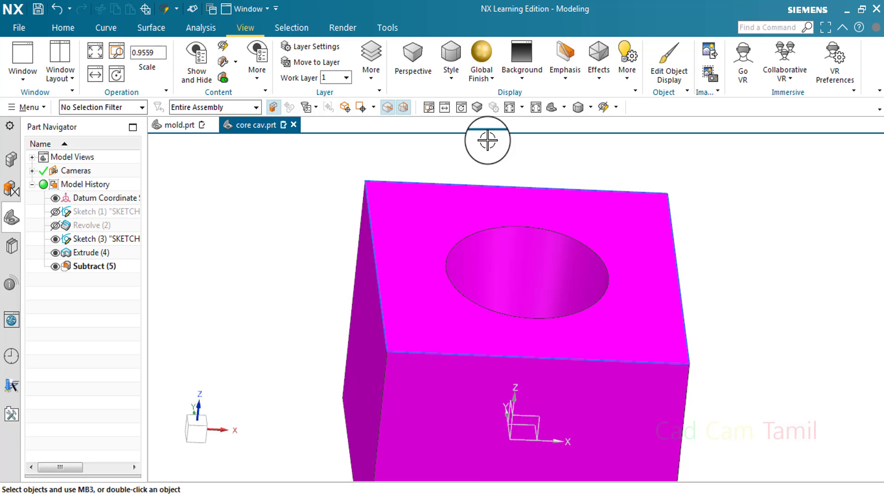
key(ctrl+h)
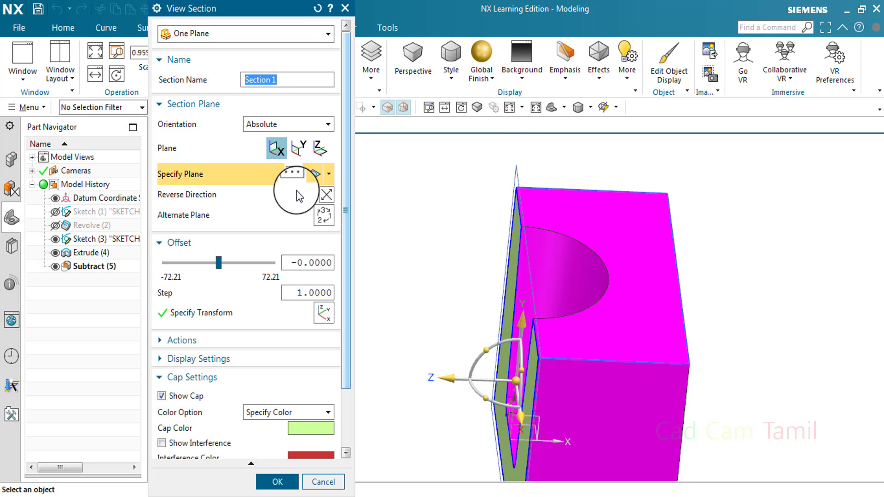
click(299, 147)
scroll(546, 300, down, 3)
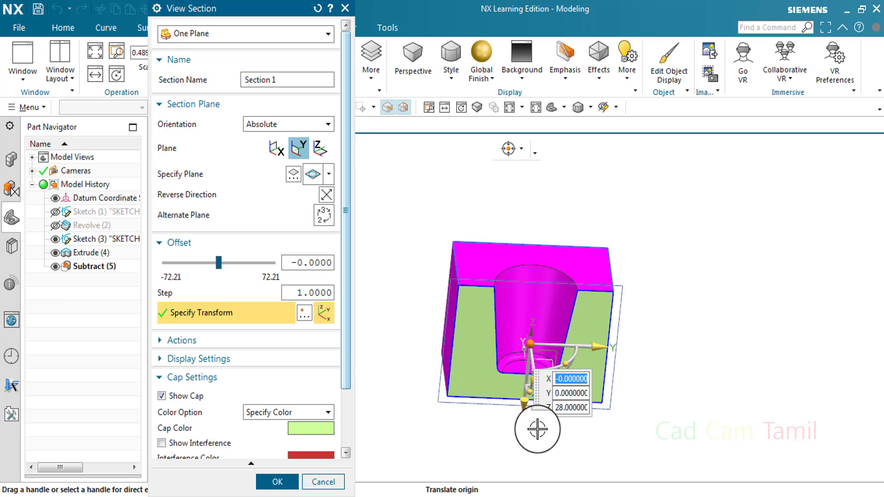
scroll(529, 368, up, 5)
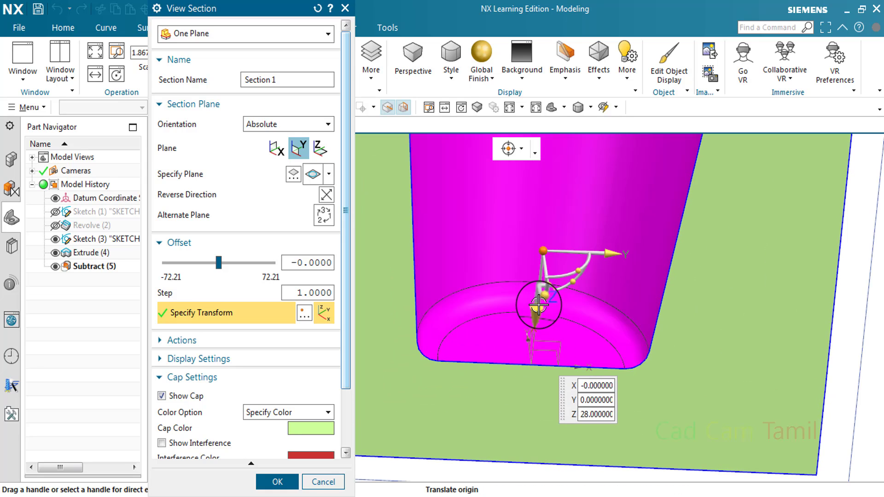
scroll(547, 313, down, 5)
click(322, 481)
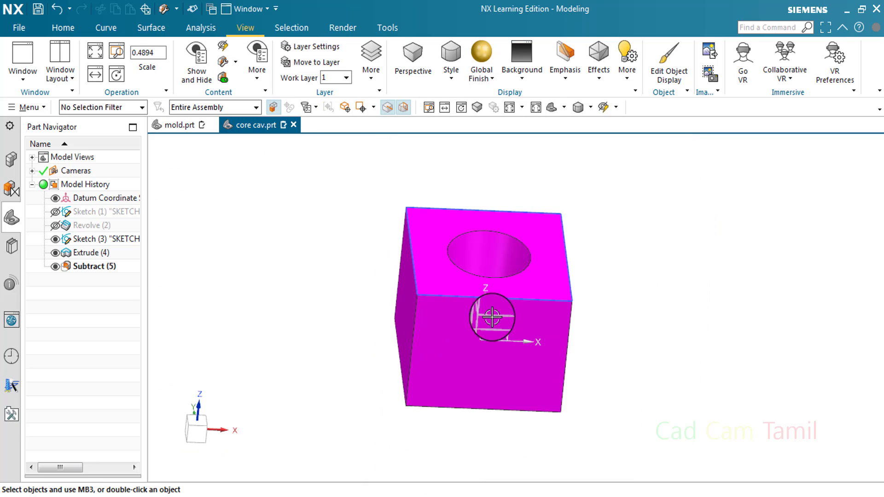
Show all solid bodies of the part again.
click(616, 108)
click(619, 121)
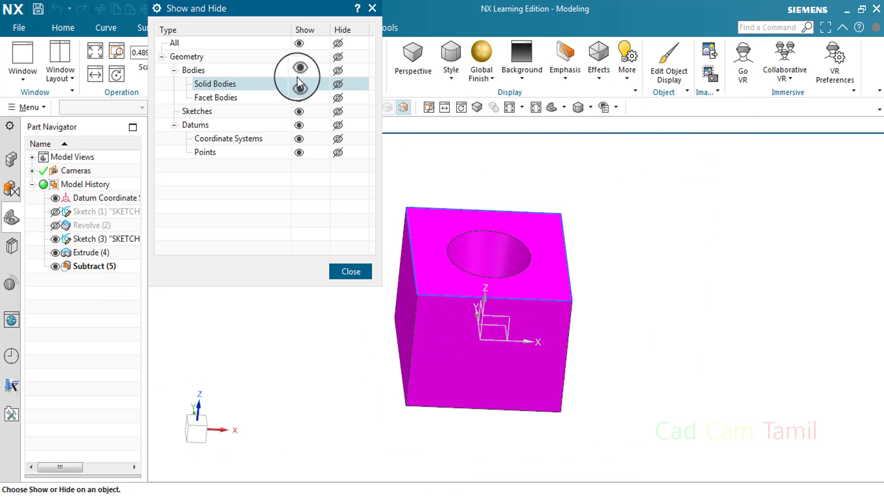
click(300, 84)
click(351, 272)
Immediately hide the magenta cavity block and the cup, leaving only the solid tapered plug and the square sketch.
click(616, 109)
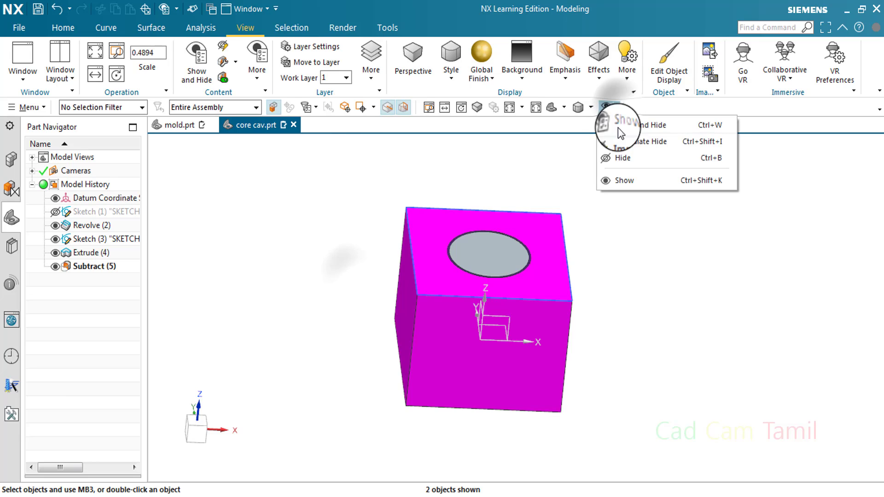
click(626, 142)
click(567, 325)
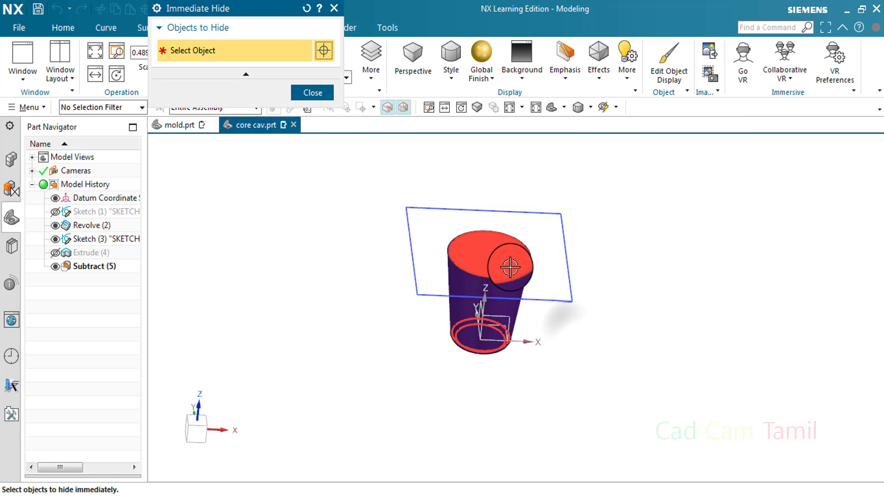
scroll(510, 267, up, 3)
click(534, 302)
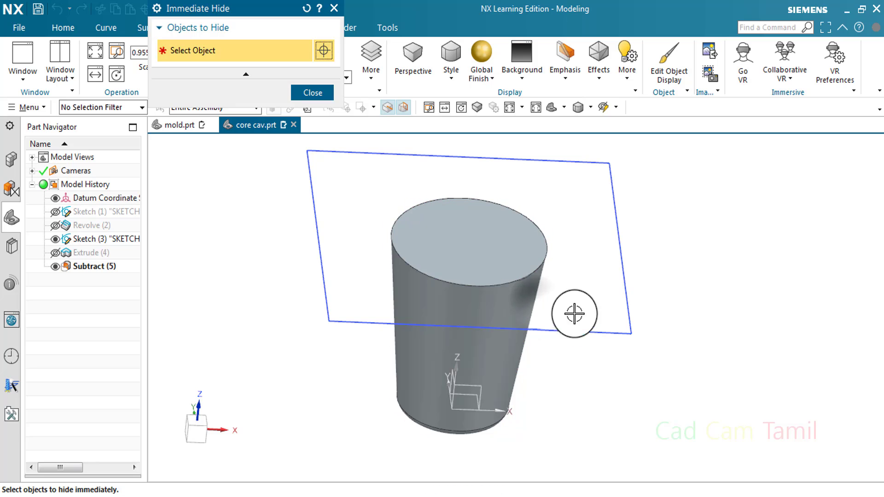
middle_click(641, 260)
Extrude the square sketch 40 mm upward from the plug's top as a separate body with Boolean set to None.
middle_drag(641, 261, 547, 262)
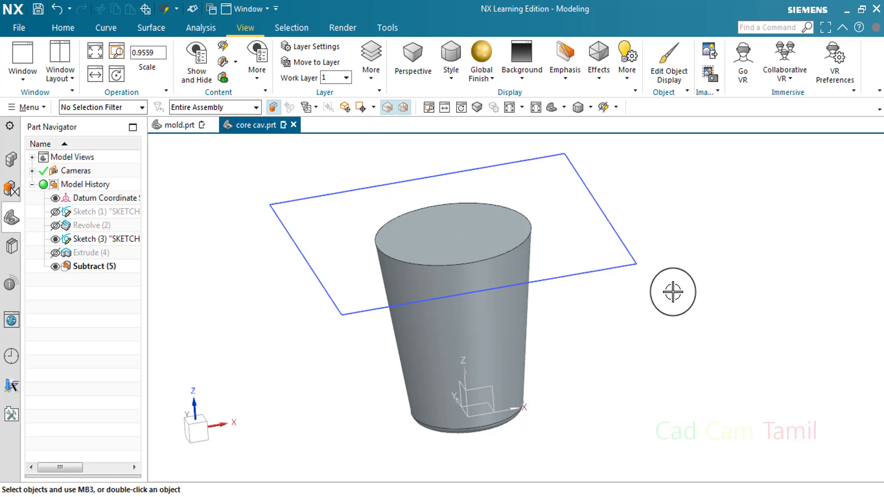
middle_drag(686, 258, 673, 236)
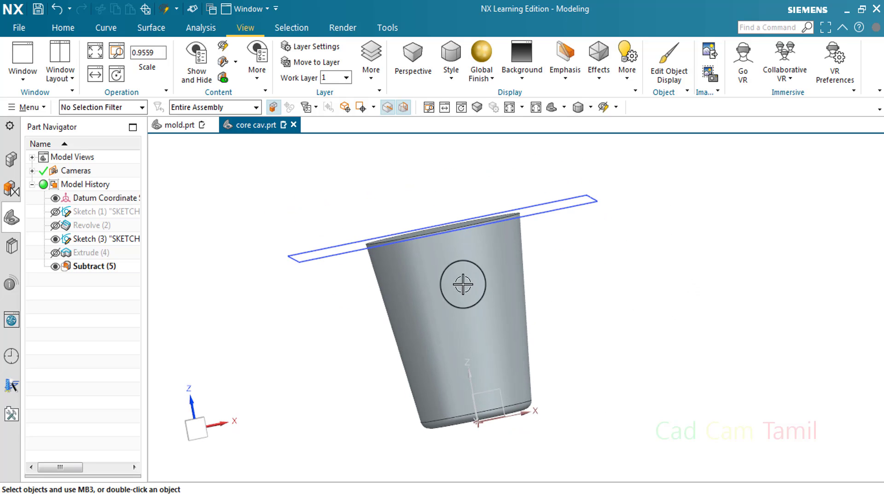
middle_drag(670, 279, 599, 344)
scroll(568, 325, down, 3)
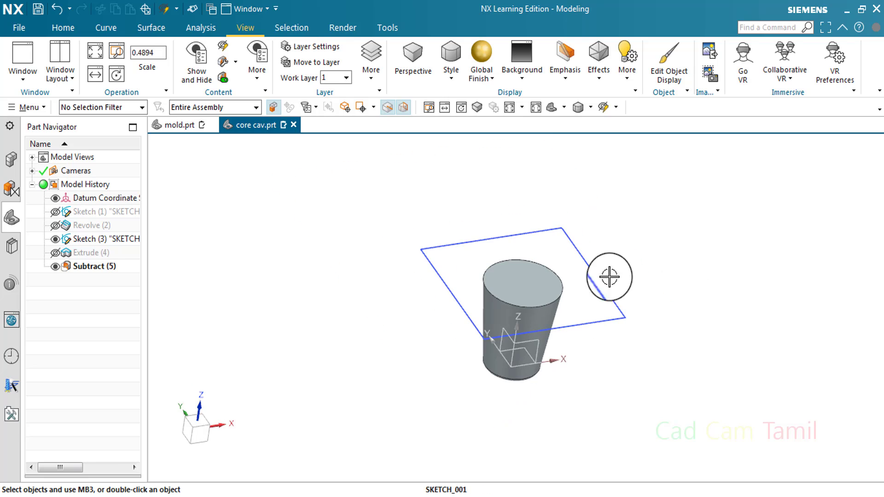
click(56, 31)
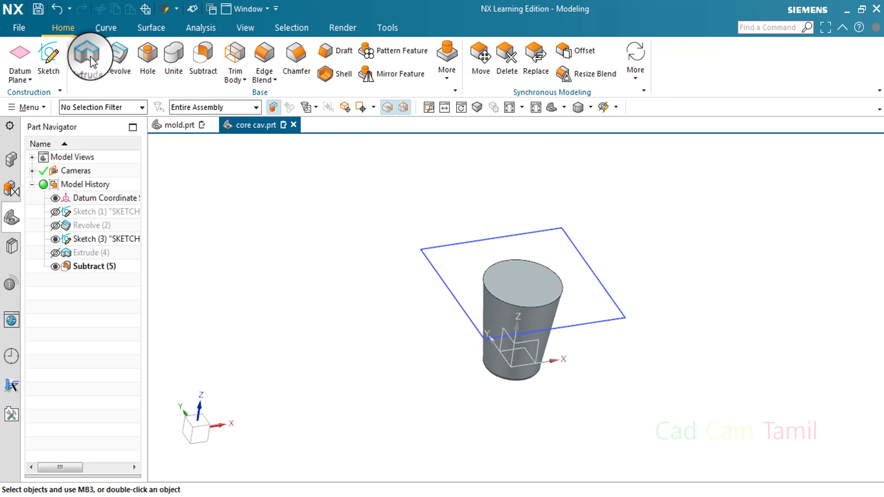
click(88, 55)
drag(540, 171, 539, 240)
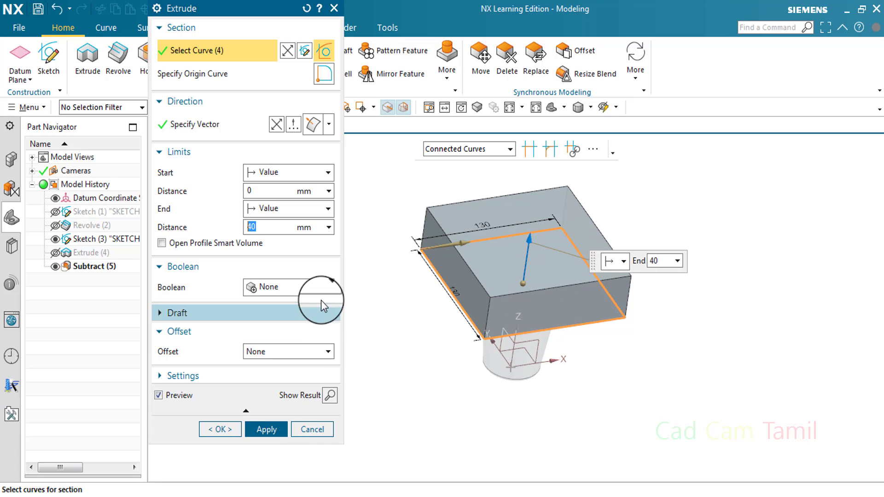
click(267, 429)
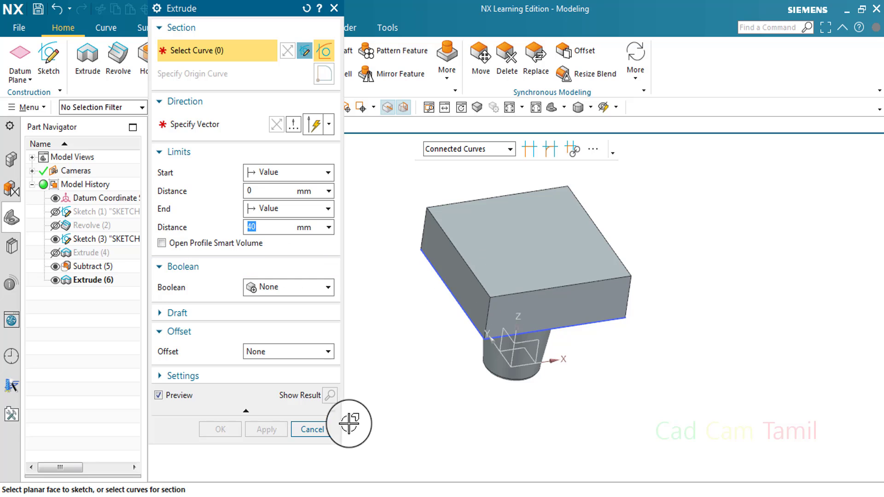
click(328, 432)
Unite the square plate as target with the tapered plug as tool into one core body.
click(173, 55)
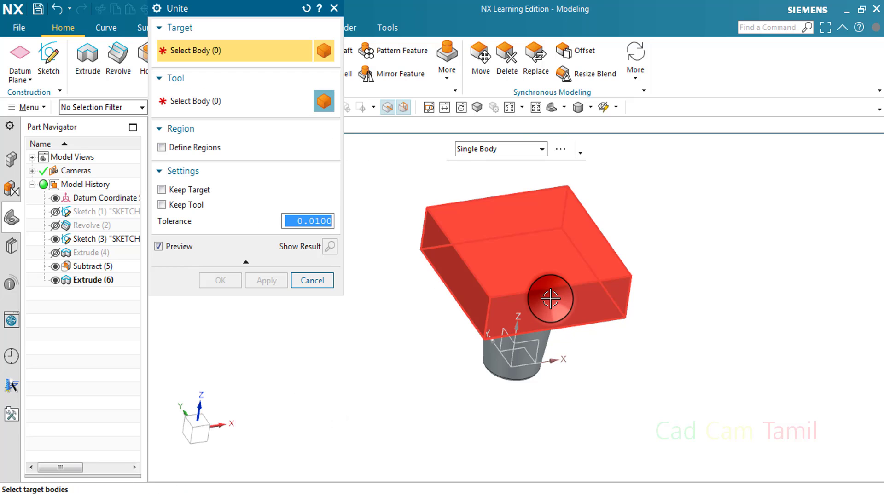
click(539, 301)
click(541, 352)
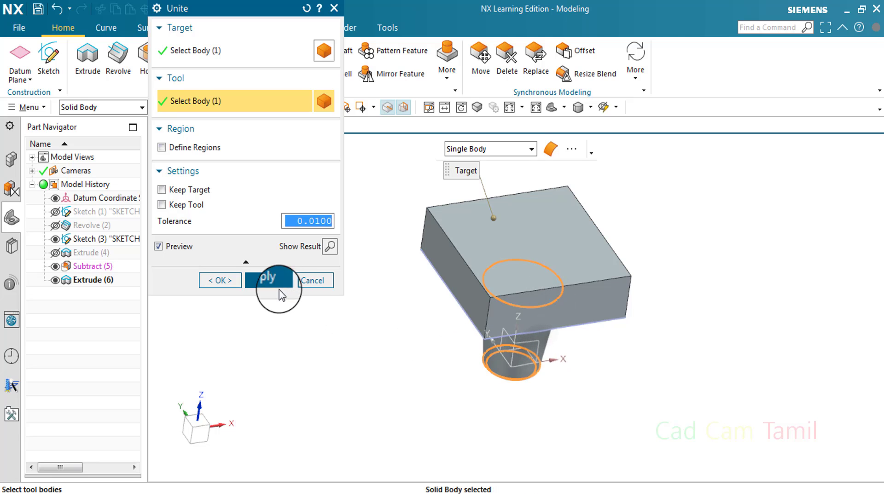
click(267, 280)
click(317, 280)
Change the display color of the united core body to teal.
middle_drag(409, 327, 396, 226)
middle_drag(426, 312, 474, 327)
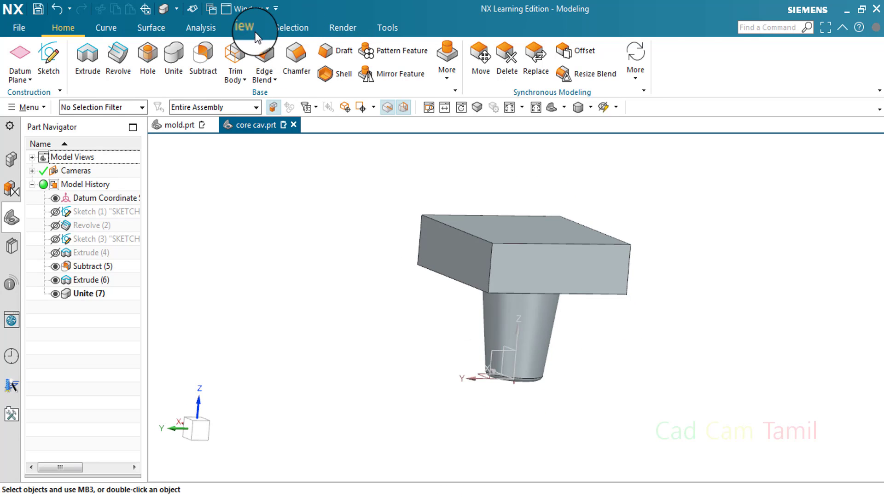
click(249, 28)
key(ctrl+j)
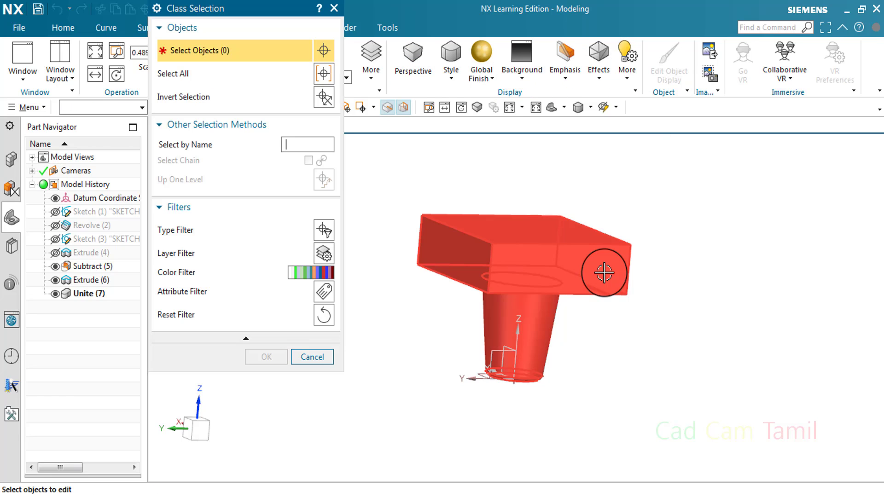
click(602, 271)
click(261, 358)
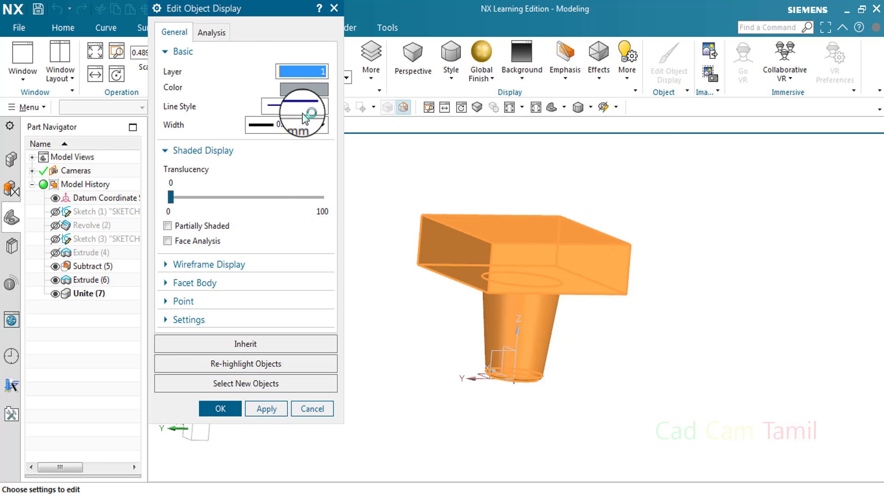
Show all hidden bodies again so the cup and the magenta cavity block appear with the core.
mouse_move(413, 218)
middle_down()
mouse_move(413, 257)
mouse_move(413, 224)
middle_up()
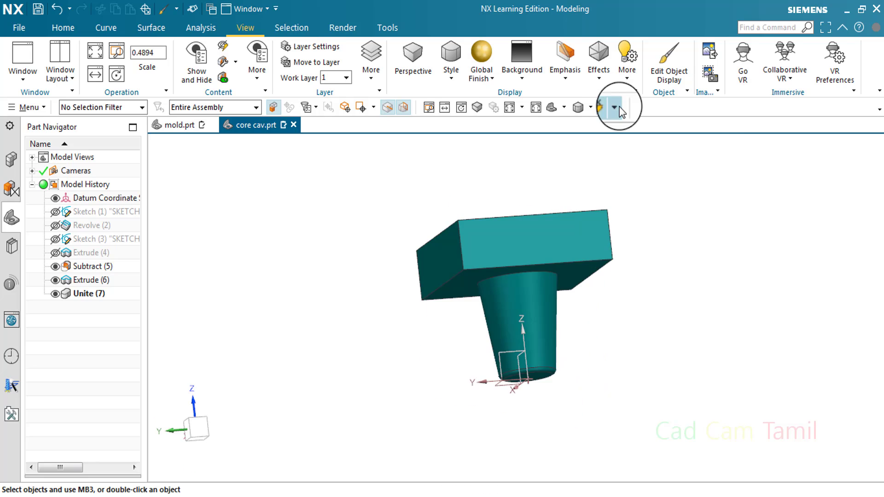
click(616, 108)
click(625, 125)
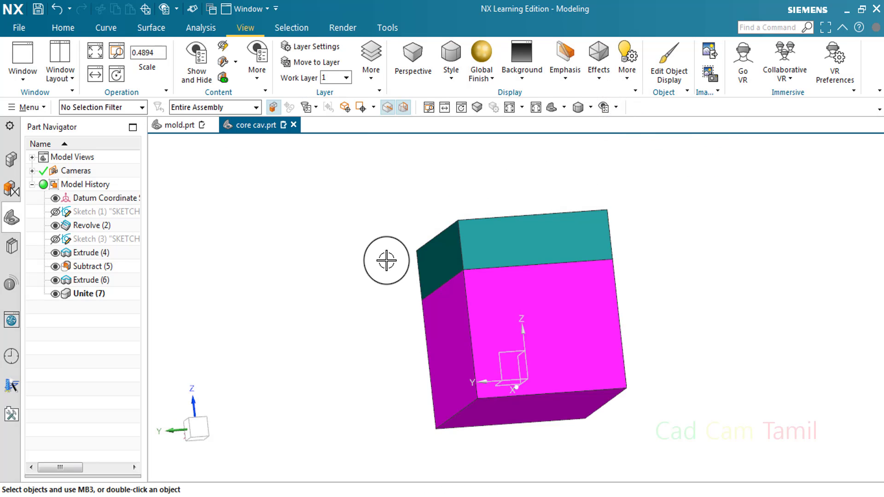
middle_drag(387, 258, 499, 250)
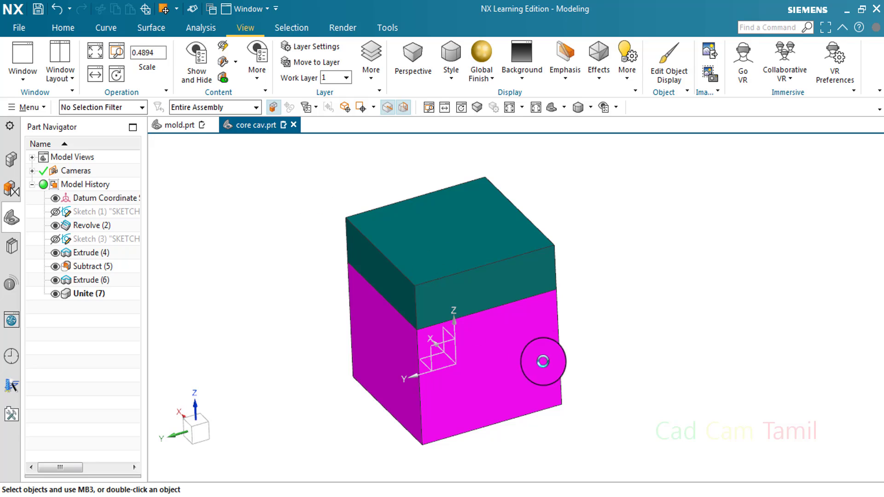
Move the original magenta cavity block 149 mm along positive Y with Associative on, sideways out from under the core.
key(ctrl+t)
click(555, 340)
scroll(560, 354, down, 2)
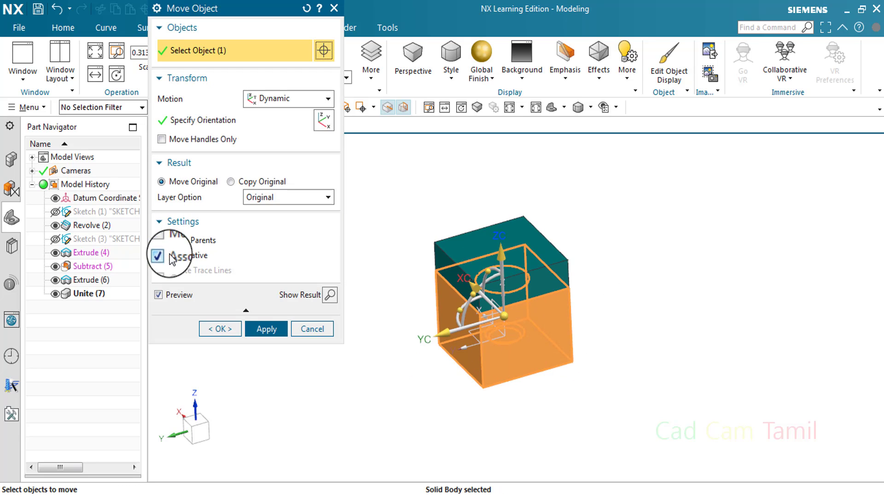
drag(443, 338, 354, 396)
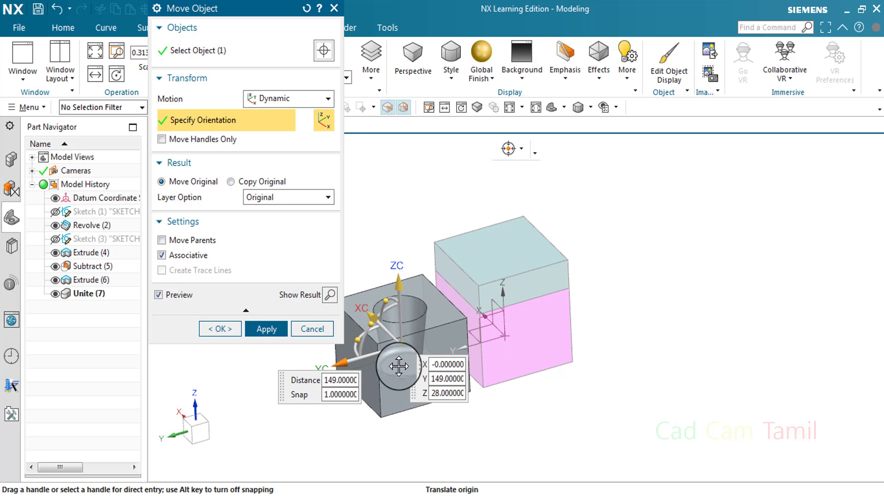
click(266, 329)
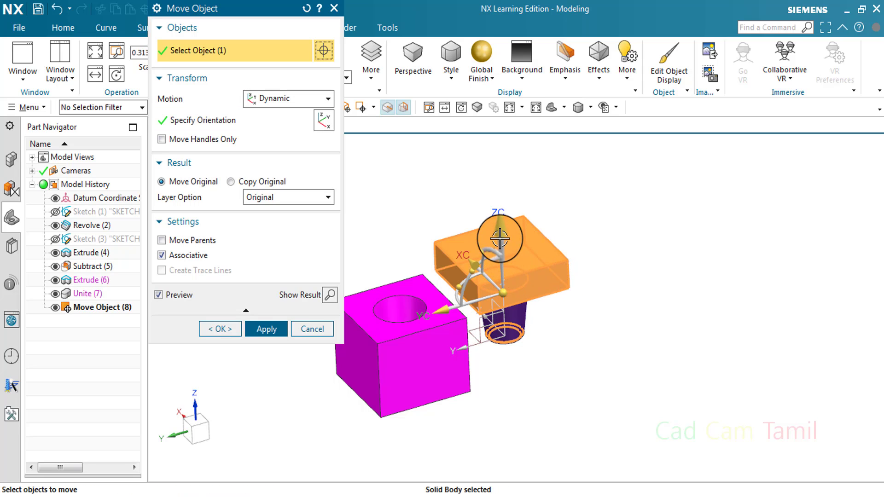
Move the teal core body straight up along Z until its plug is clear of the cup, leaving the cup in place.
drag(500, 238, 499, 152)
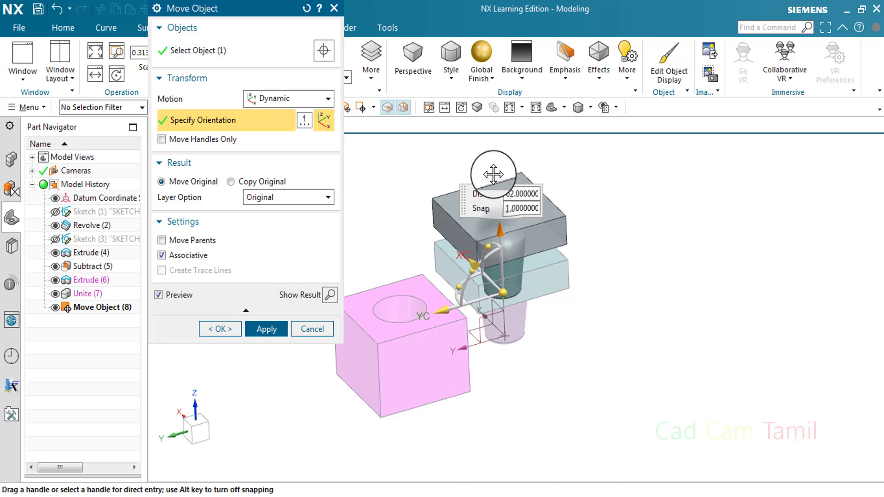
click(270, 330)
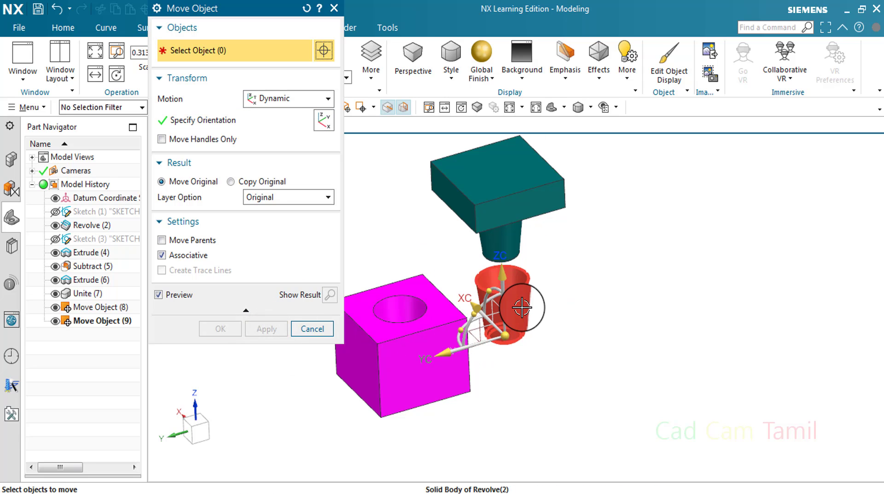
click(538, 319)
click(313, 329)
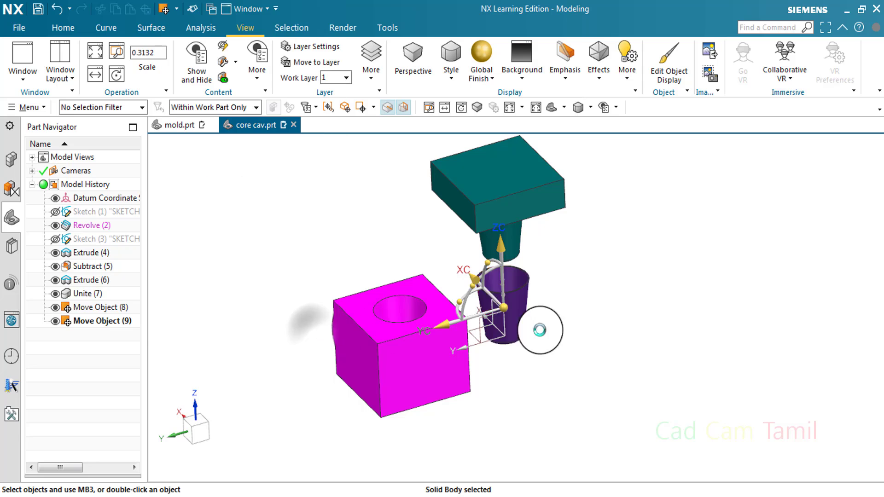
Examine the separated cavity block, cup and core from several angles, including the cavity's tapered pocket.
middle_drag(536, 331, 637, 343)
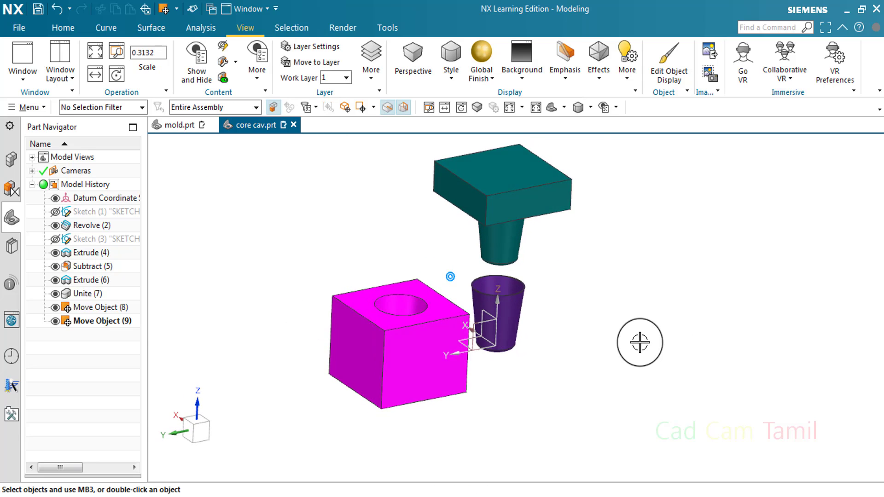
scroll(414, 302, up, 2)
scroll(416, 302, down, 1)
scroll(407, 293, up, 3)
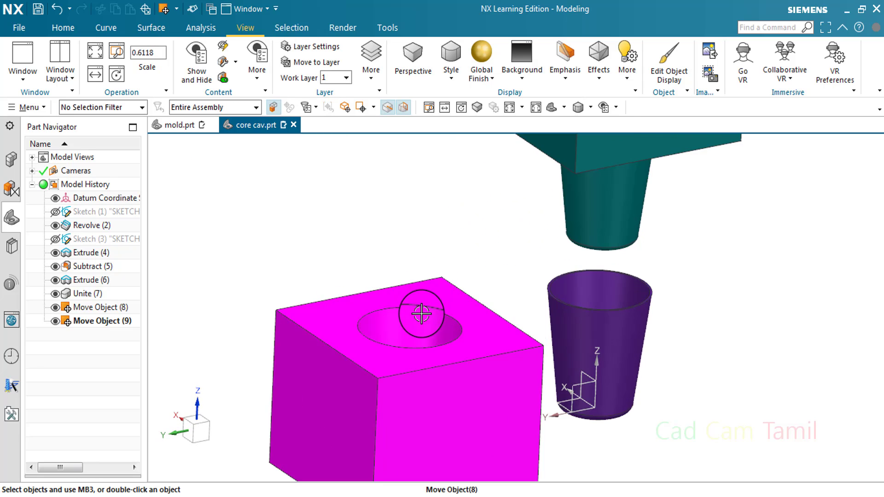
scroll(422, 311, down, 2)
middle_drag(590, 354, 566, 355)
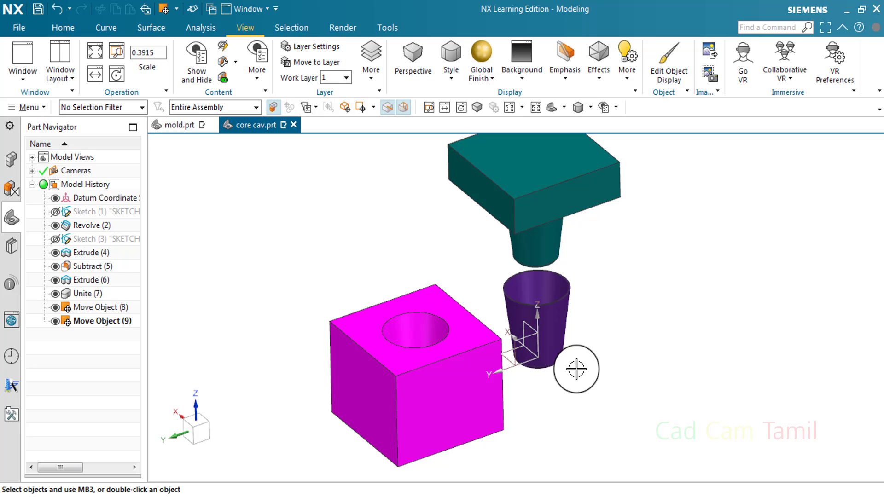
middle_drag(594, 312, 465, 361)
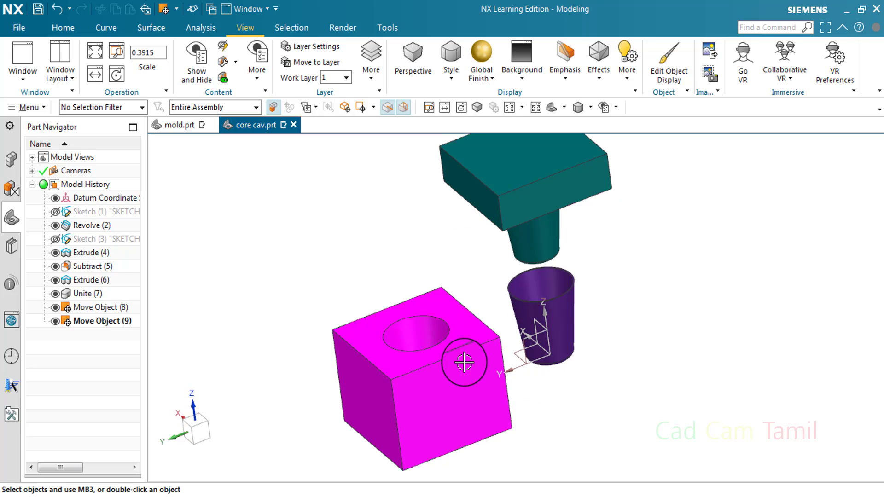
middle_drag(658, 274, 621, 263)
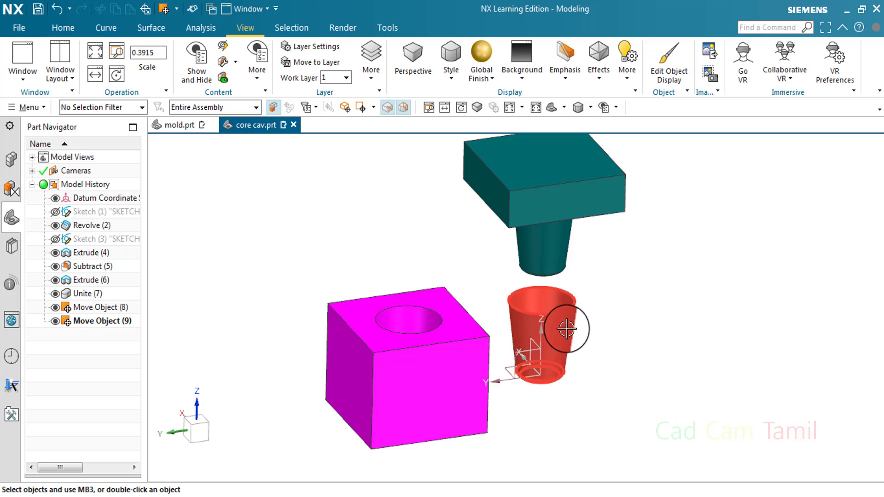
scroll(596, 300, down, 1)
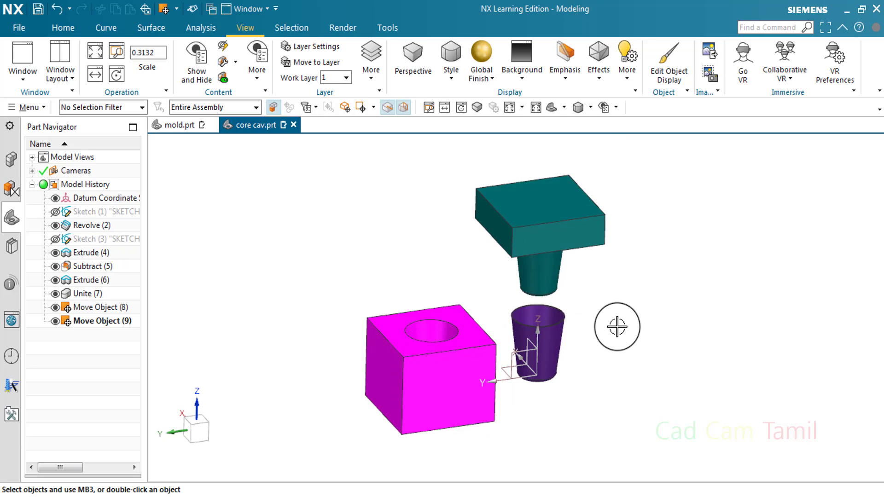